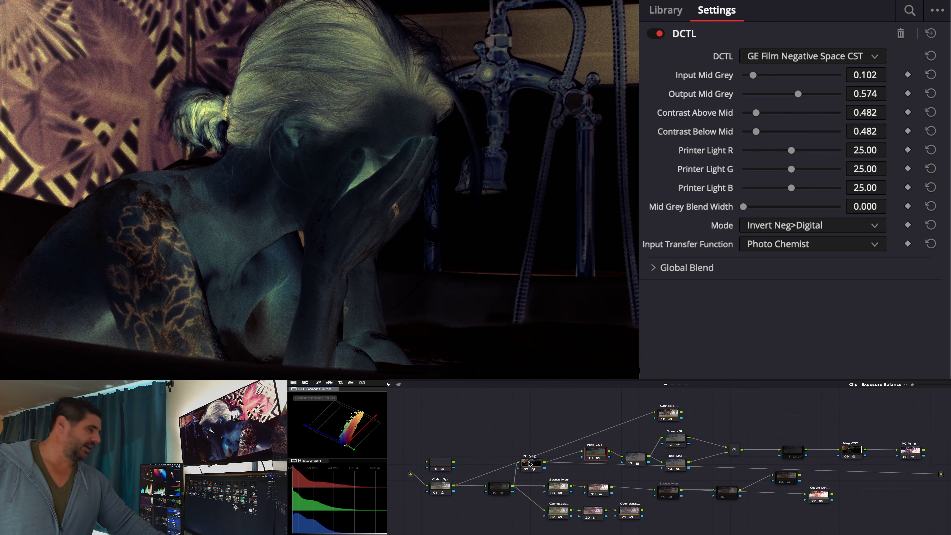
Look through the GE tools in the Neg CST node's DCTL list, keeping GE Film Negative Space CST
scroll(581, 472, down, 2)
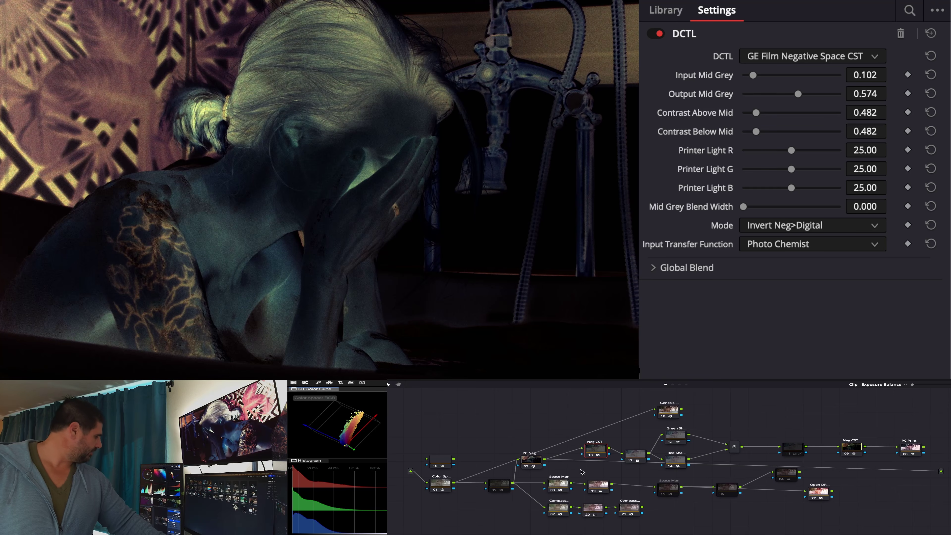
scroll(582, 471, up, 2)
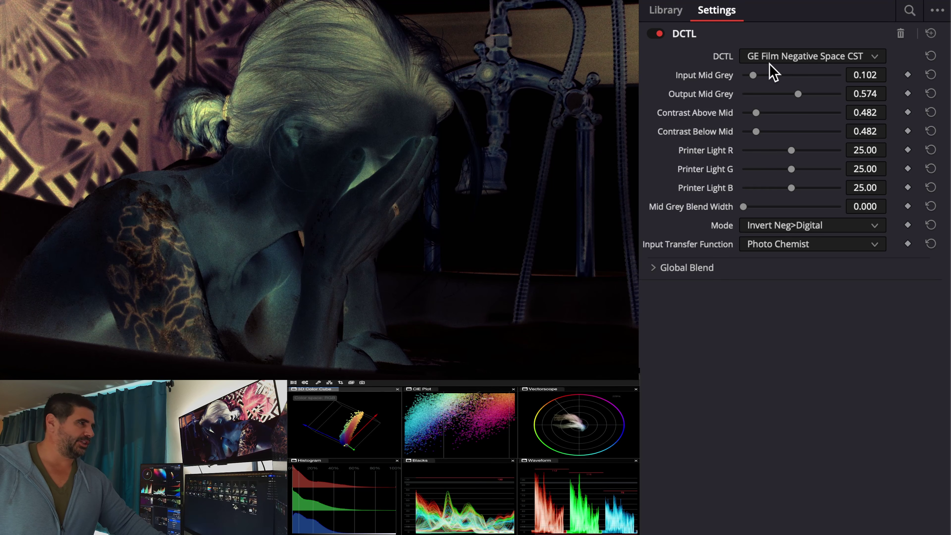
click(757, 58)
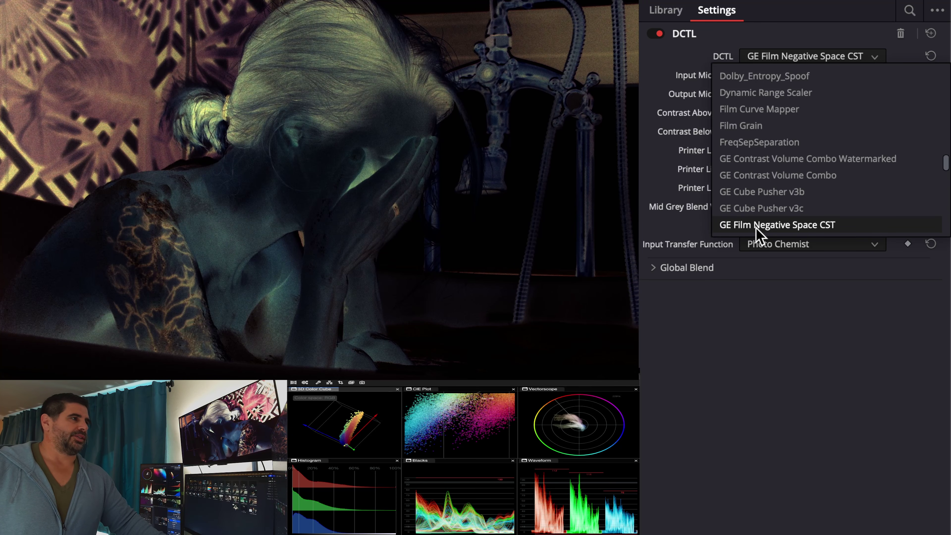
scroll(782, 234, down, 5)
scroll(785, 196, up, 3)
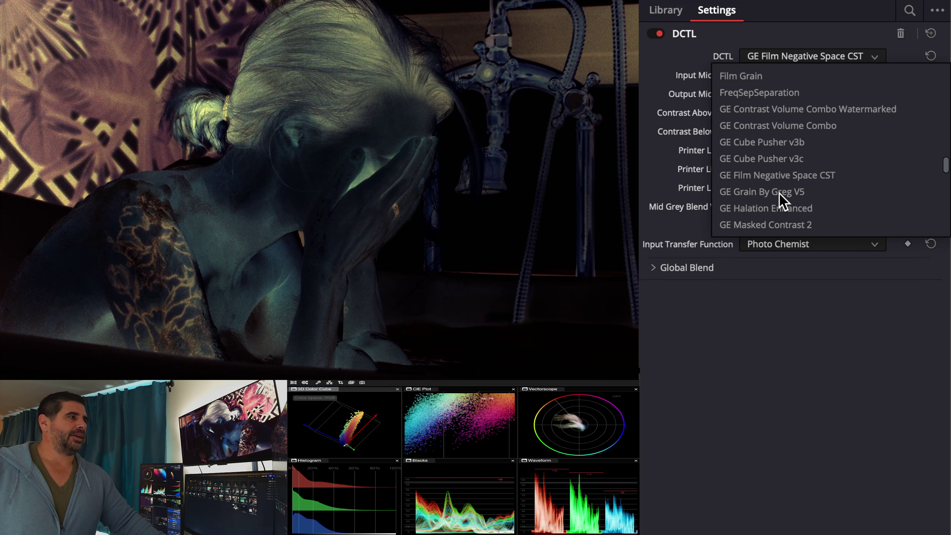
click(726, 363)
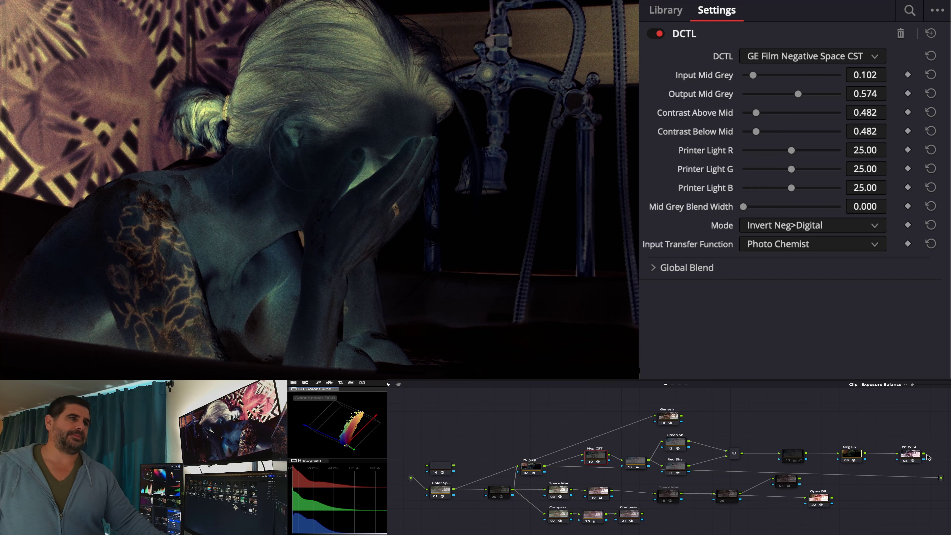
Open the PC Neg node's Photo Chemist settings and examine its quick processing, presets and Input/Output Config
click(529, 466)
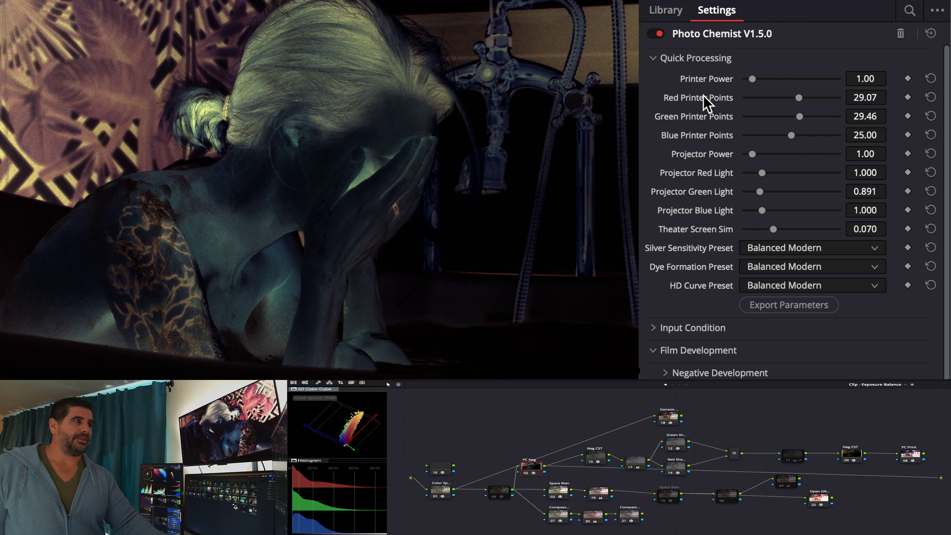
scroll(765, 188, down, 2)
scroll(765, 189, up, 2)
scroll(764, 197, down, 2)
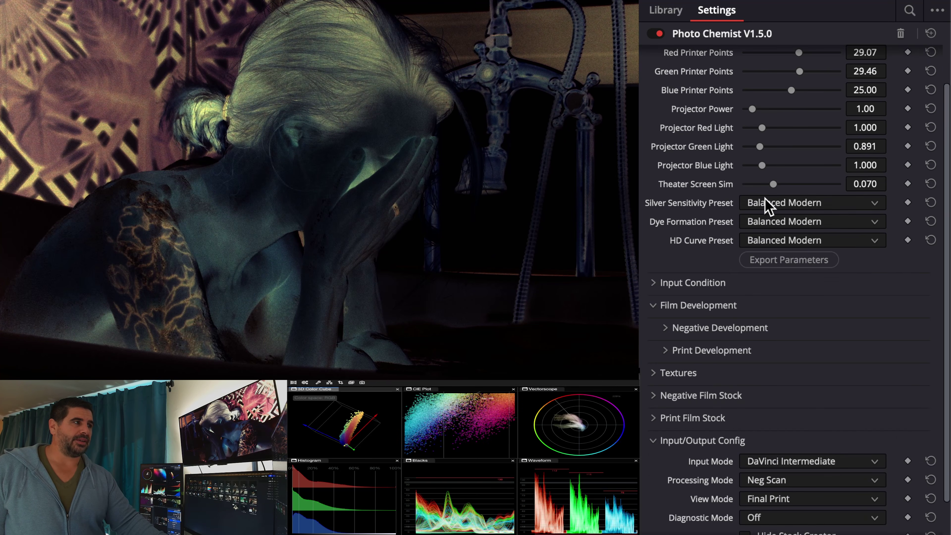
scroll(764, 193, up, 2)
scroll(764, 198, down, 4)
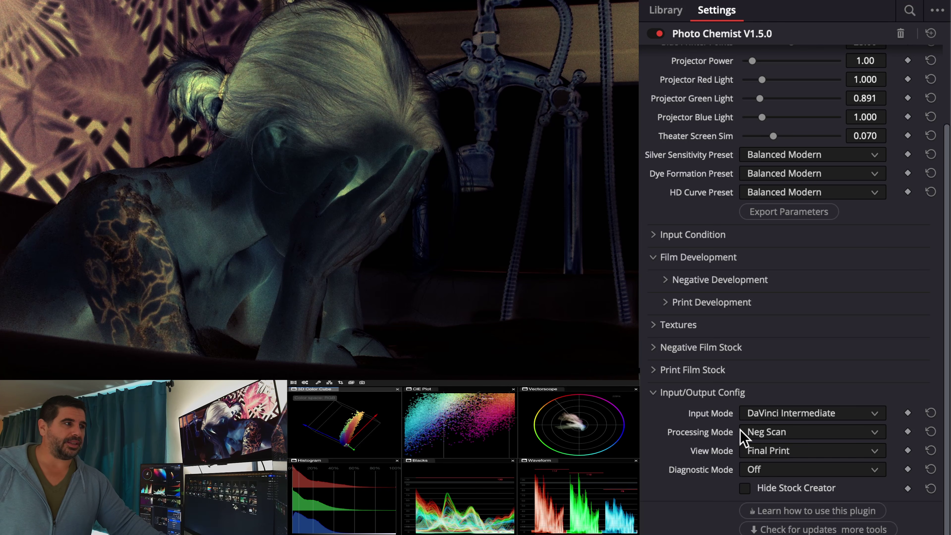
Switch PC Neg's Processing Mode to Neg to Print for comparison, return it to Neg Scan, and review the settings
click(804, 432)
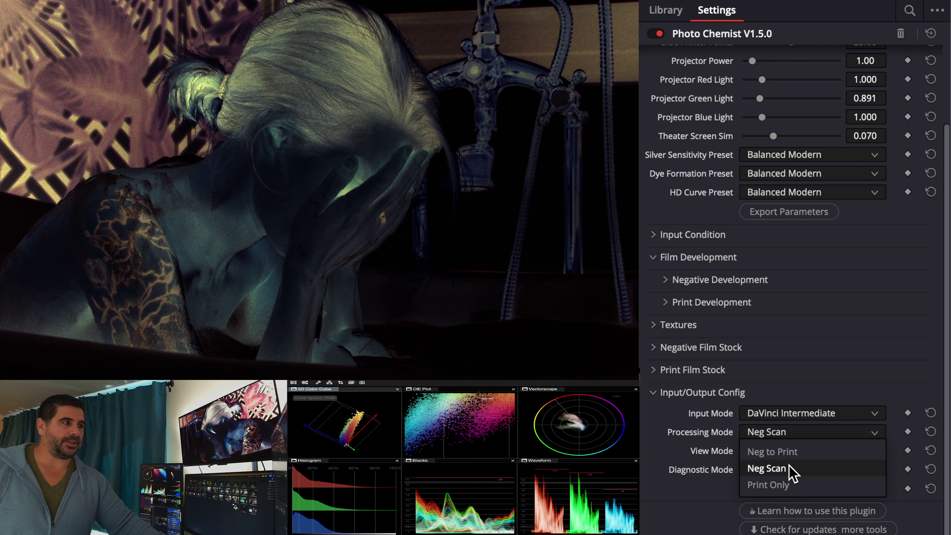
click(779, 453)
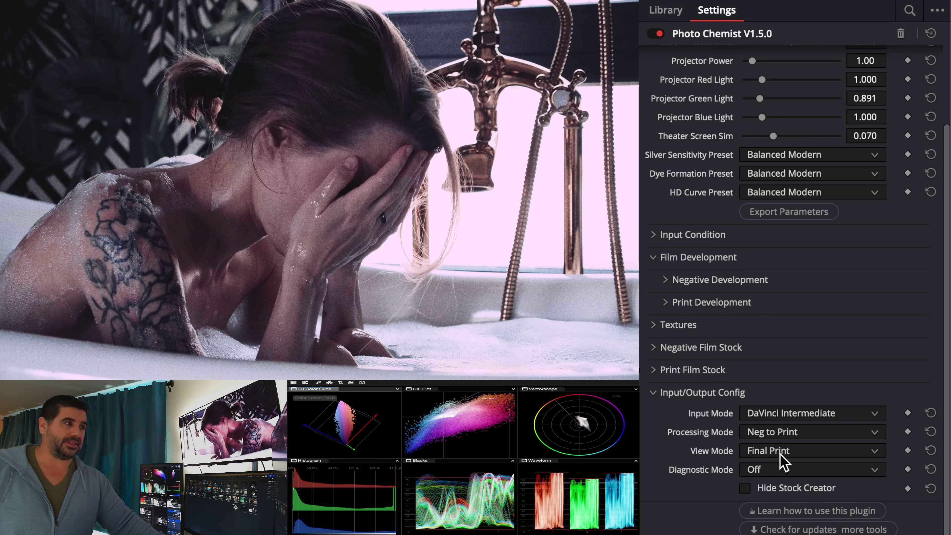
click(787, 436)
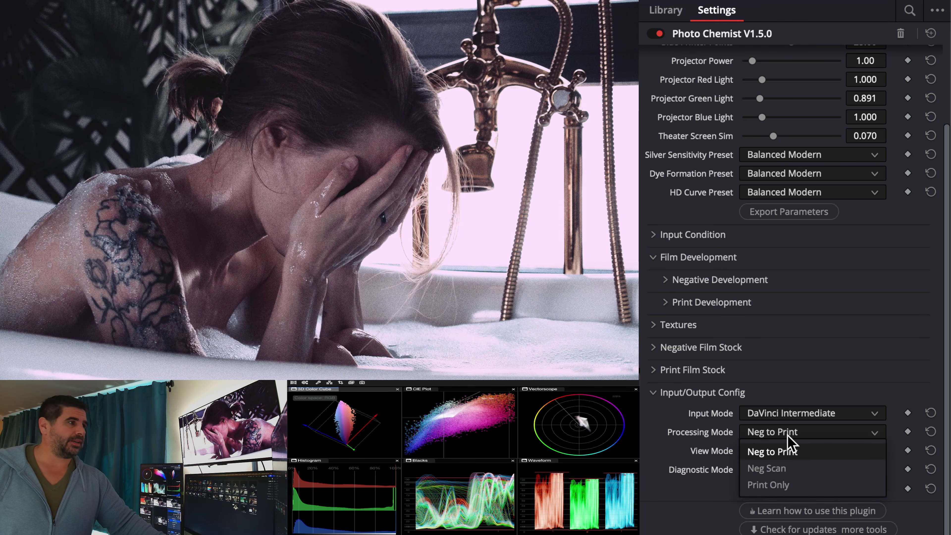
click(786, 466)
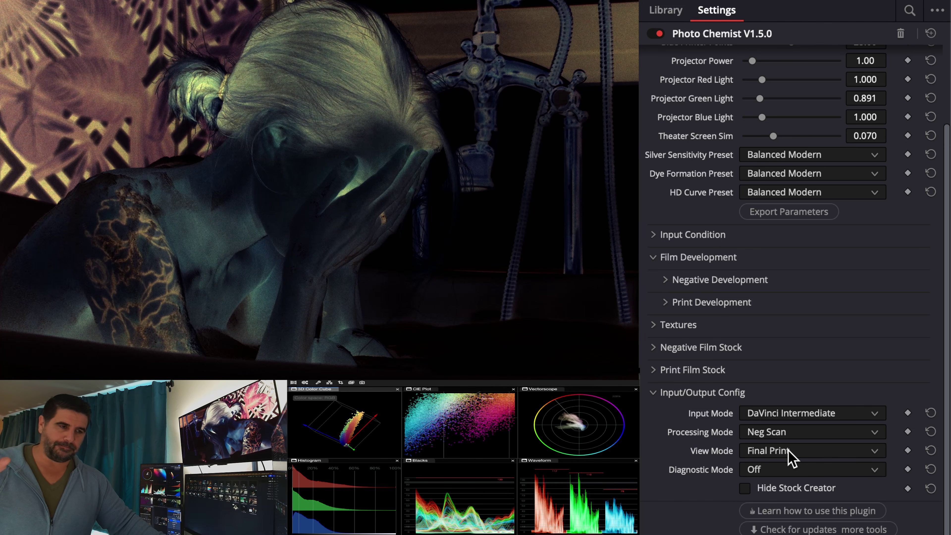
scroll(777, 292, up, 3)
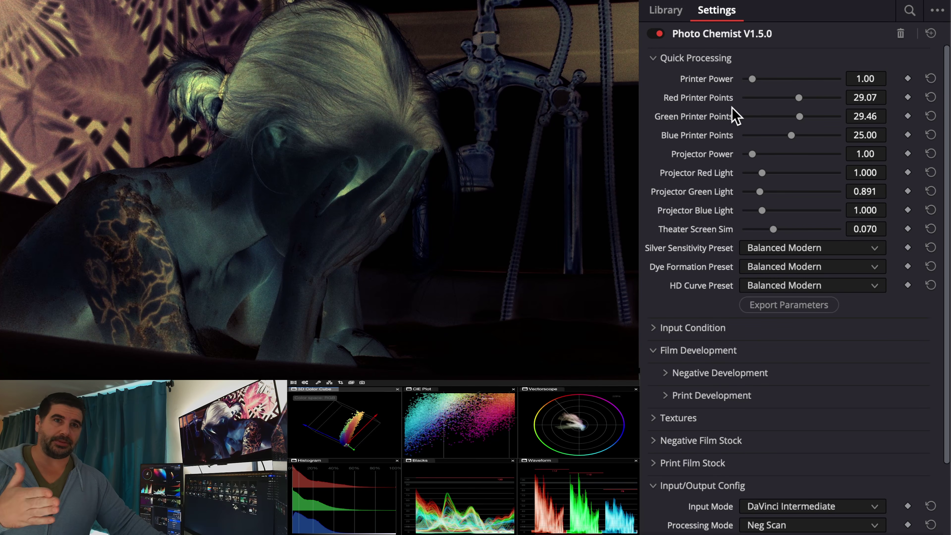
mouse_move(733, 115)
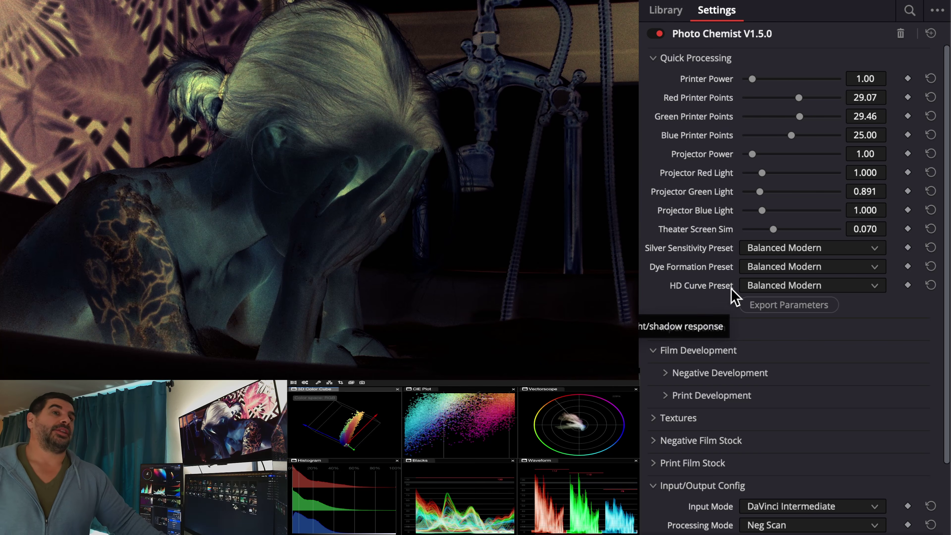
scroll(732, 292, down, 3)
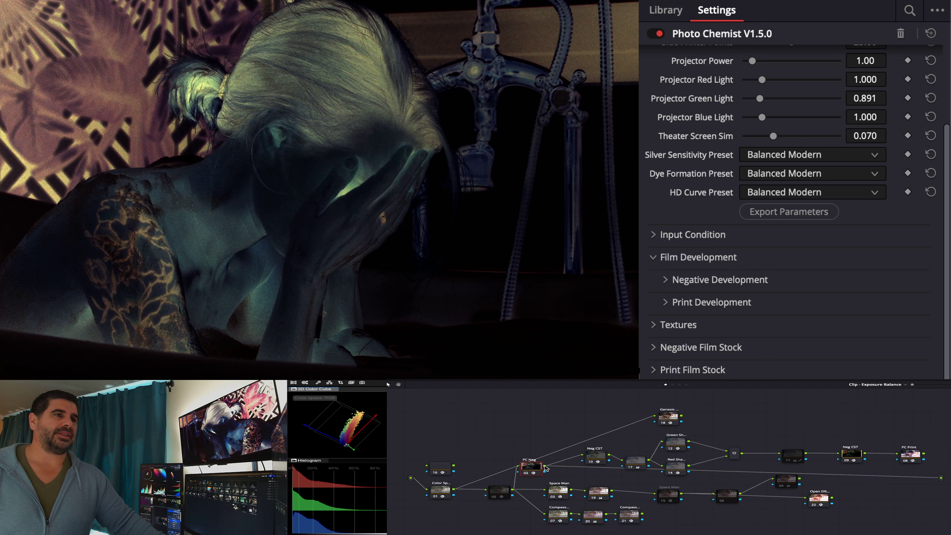
Route the PC Print node to the graph output, check its Processing Mode, and reconnect PC Neg to the output
drag(546, 466, 941, 478)
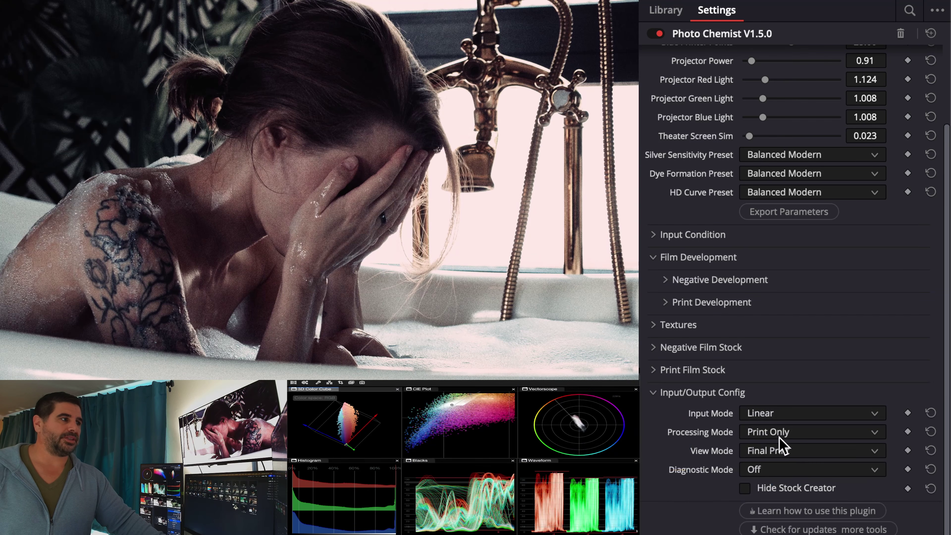
click(779, 435)
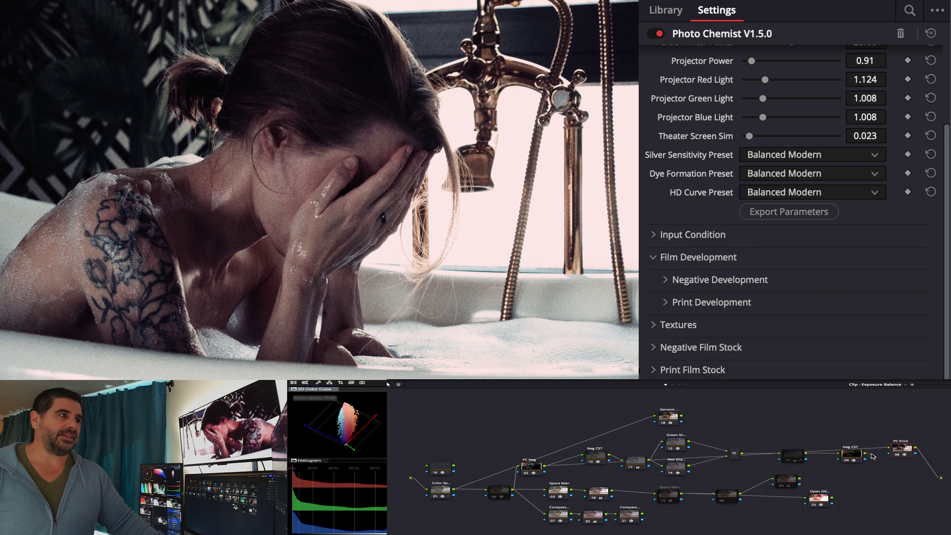
drag(581, 457, 940, 478)
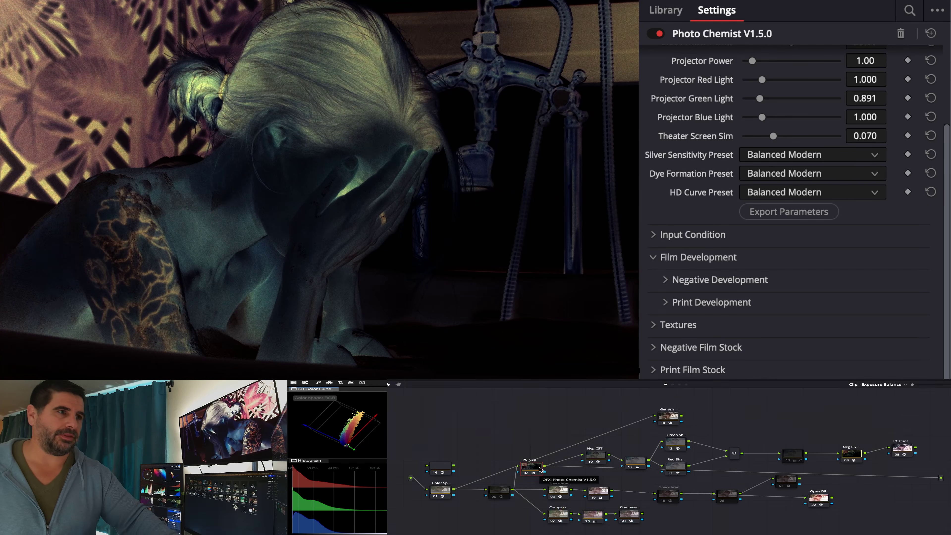
Add a serial node directly after PC Neg and connect it to the graph output
key(alt+s)
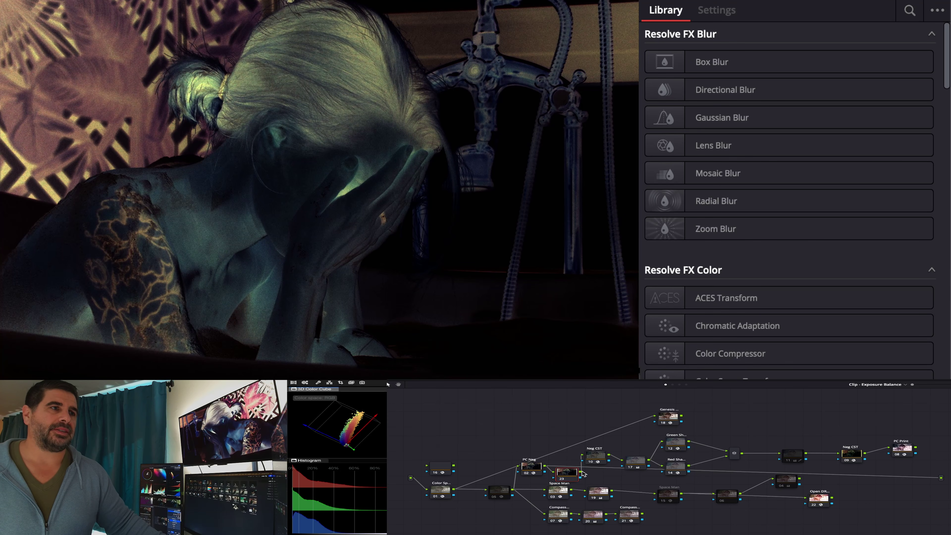
drag(582, 473, 921, 480)
drag(942, 481, 941, 477)
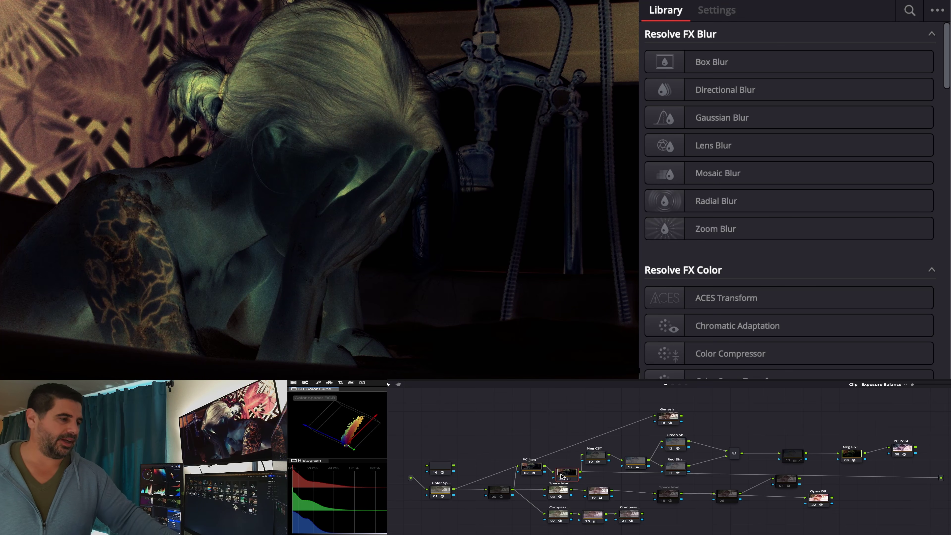
Copy the green shaper node's MONO-SHAPER-GREEN grade onto the new node after PC Neg and enable Highlight
click(673, 444)
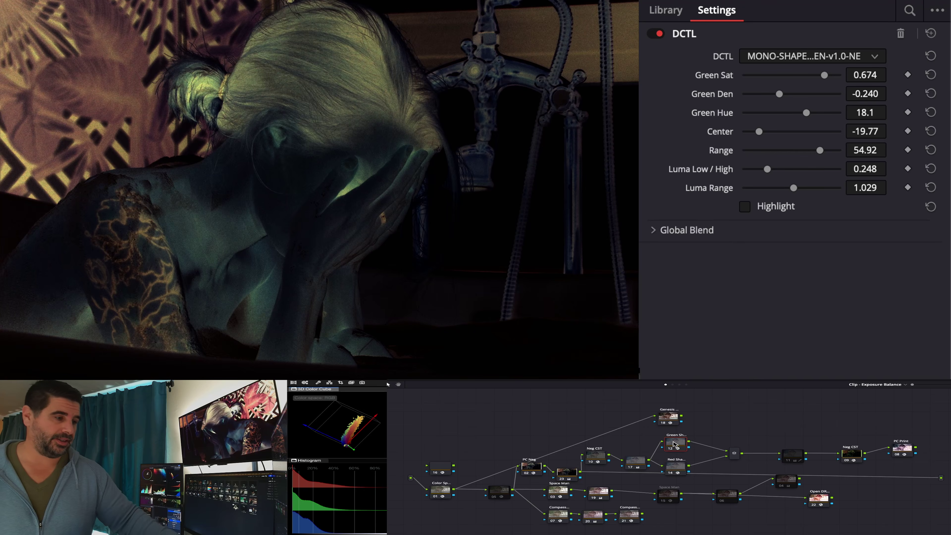
click(558, 473)
key(ctrl+v)
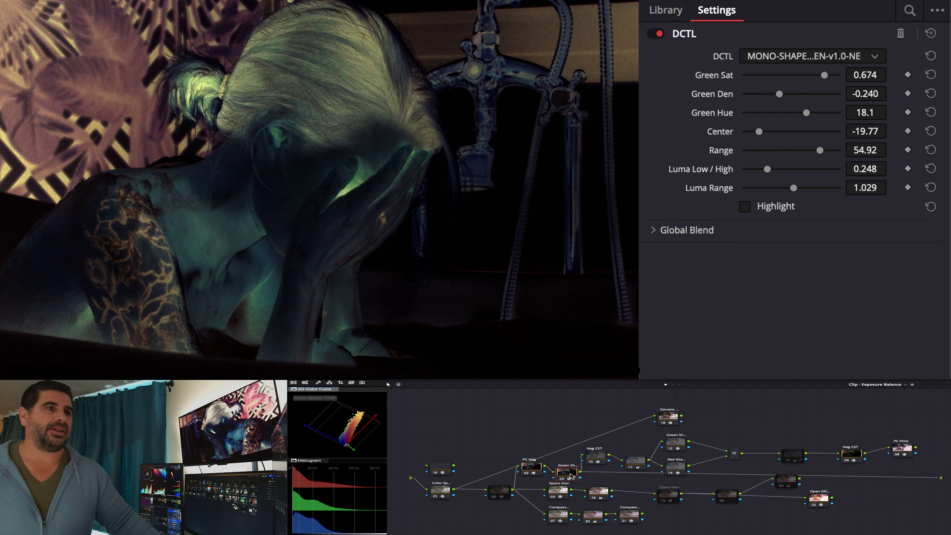
click(782, 207)
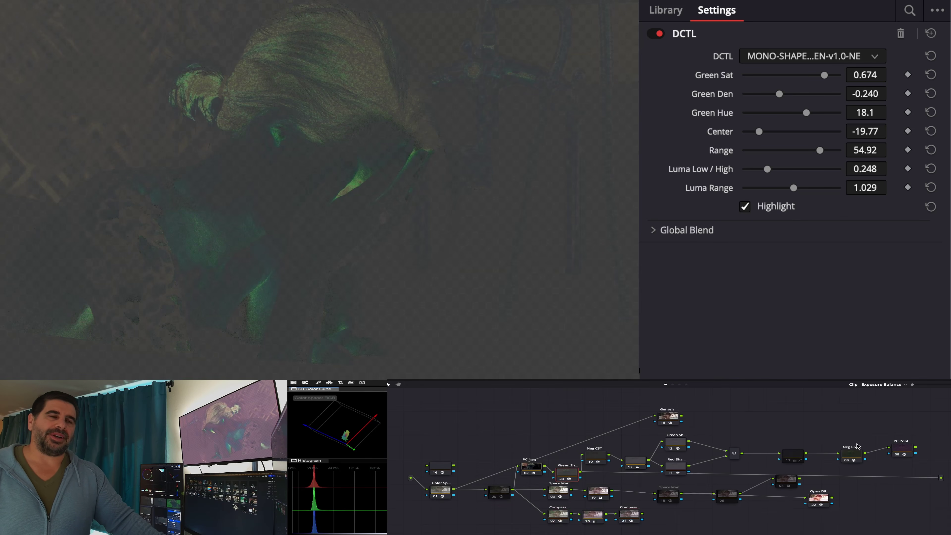
With the green shaper highlight active, set PC Neg's Processing Mode to Neg to Print and return it to Neg Scan
click(534, 468)
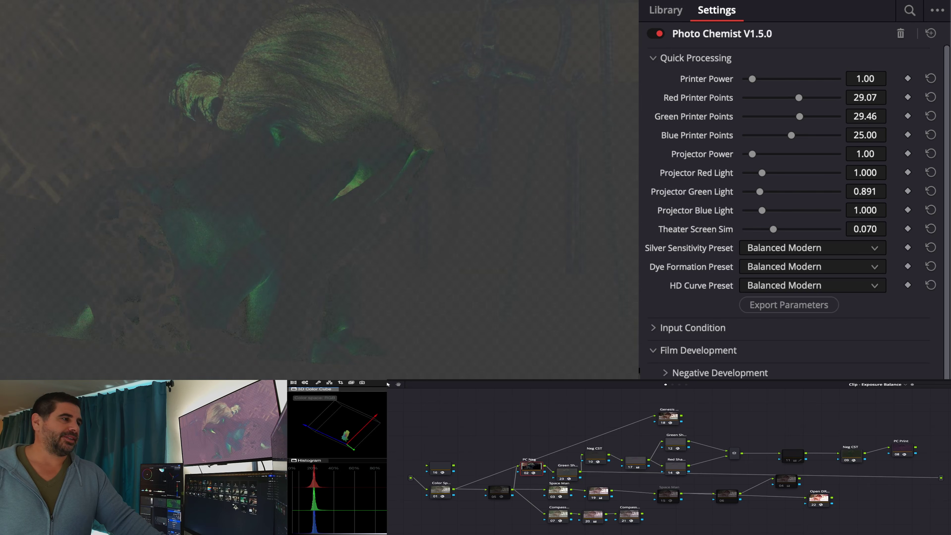
scroll(816, 487, down, 2)
click(817, 482)
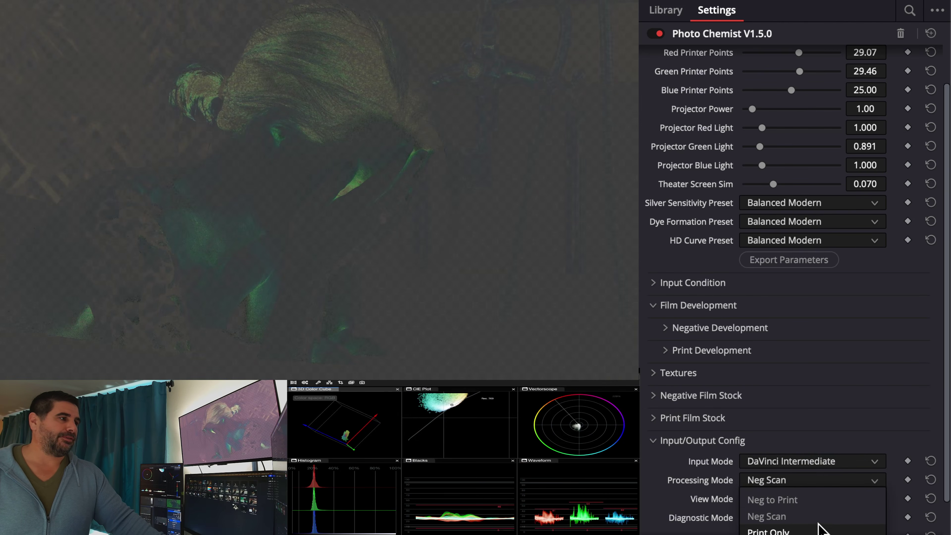
click(808, 499)
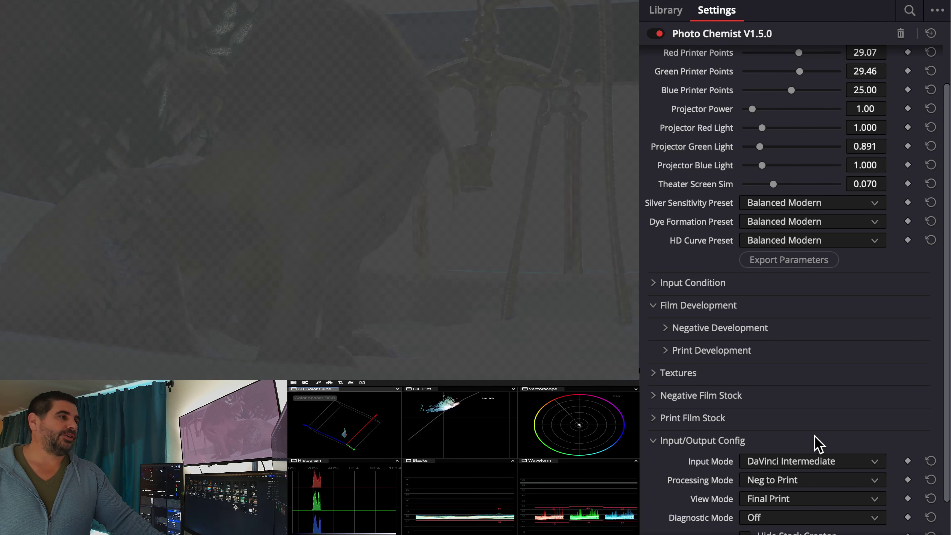
click(812, 477)
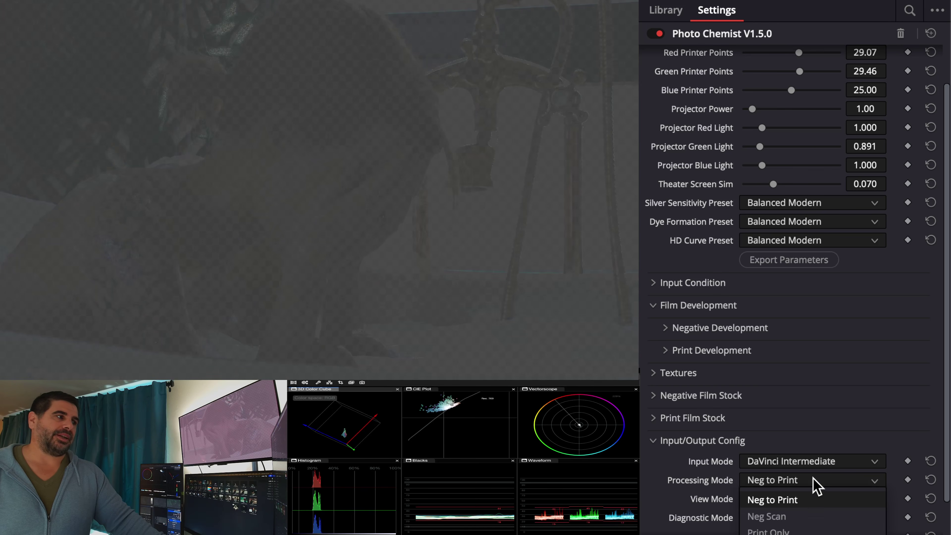
click(811, 516)
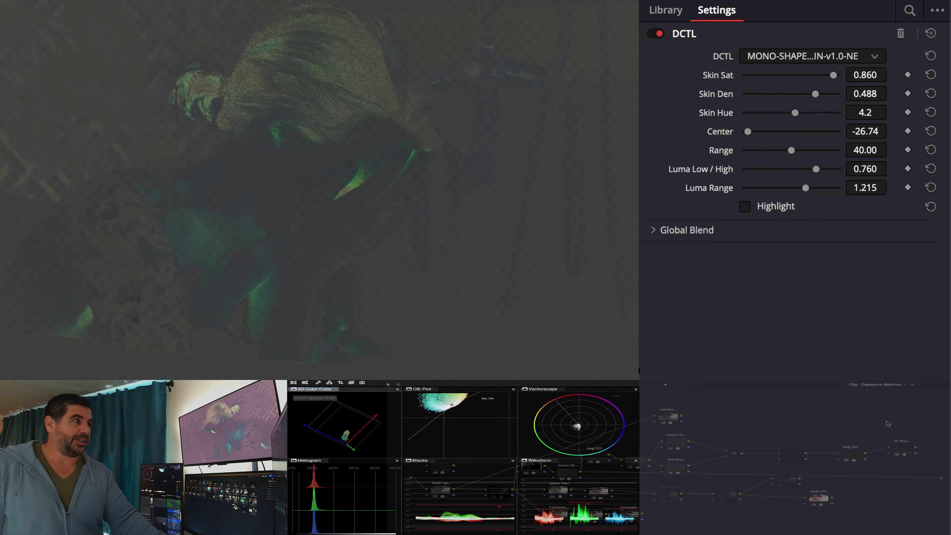
Copy the red shaper node's MONO-SHAPER-SKIN-v1.0-NE grade onto the node after PC Neg and enable Highlight
click(786, 60)
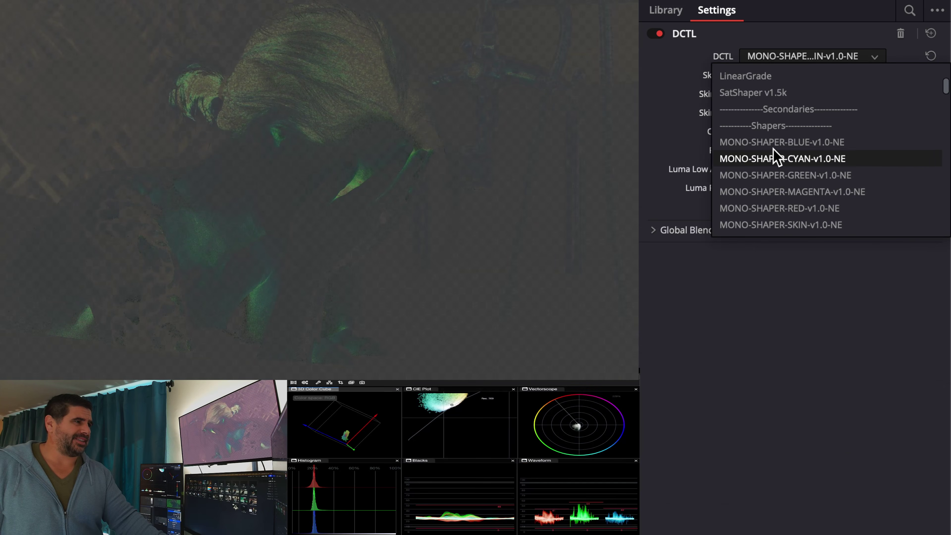
click(790, 224)
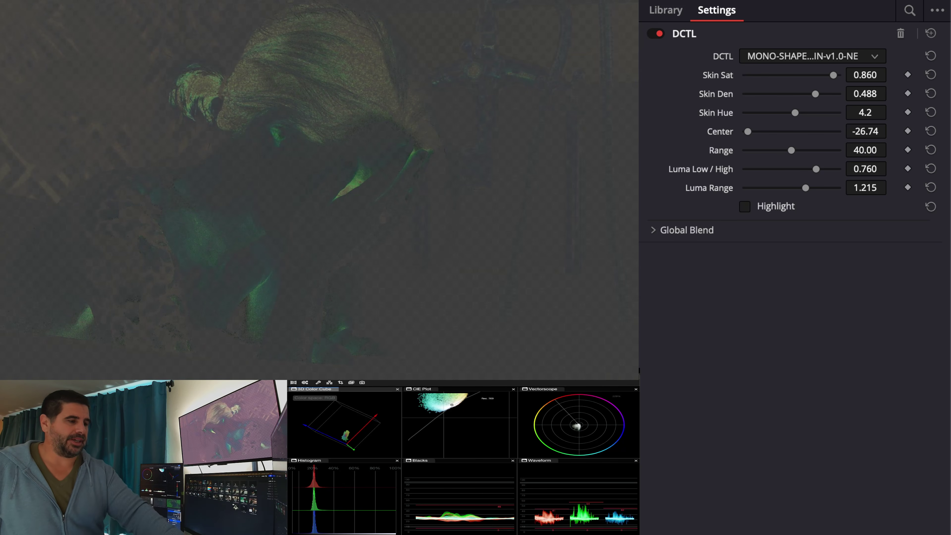
click(563, 475)
click(563, 474)
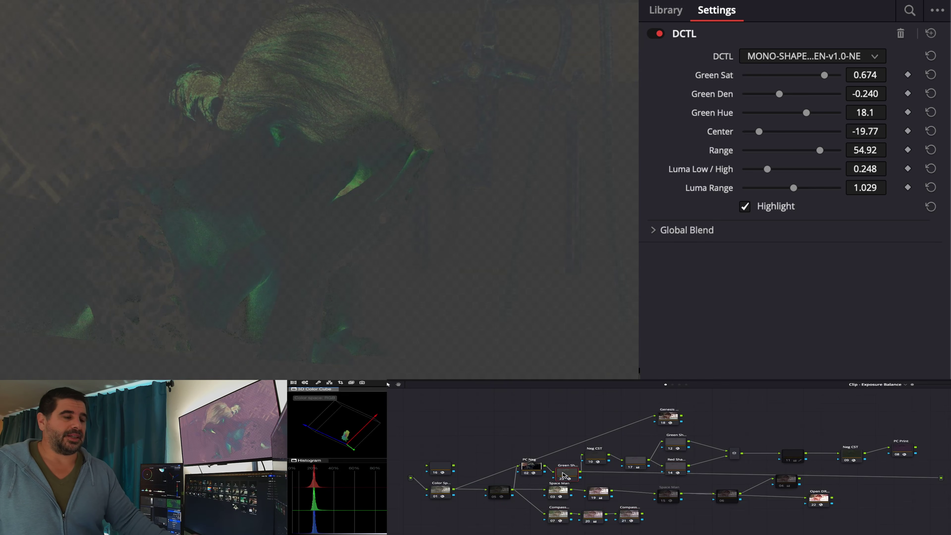
key(ctrl+z)
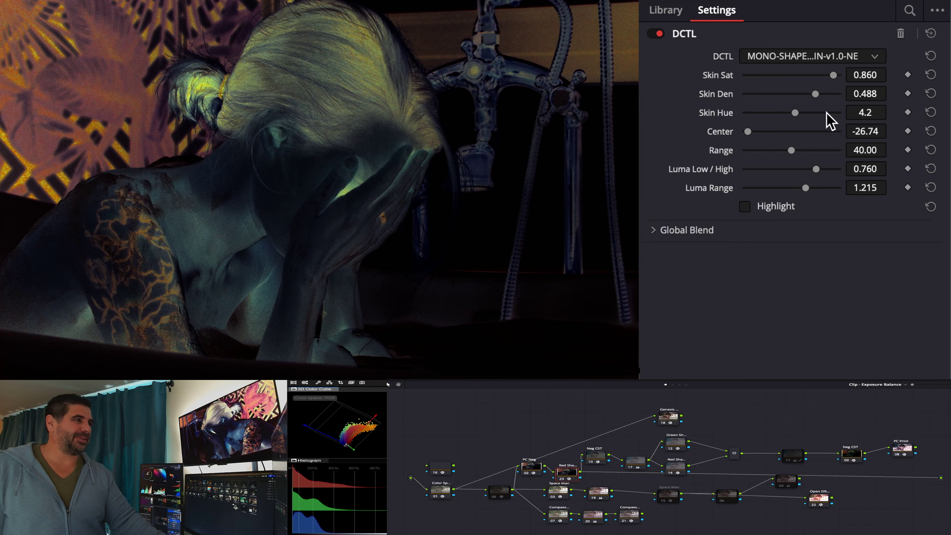
click(778, 205)
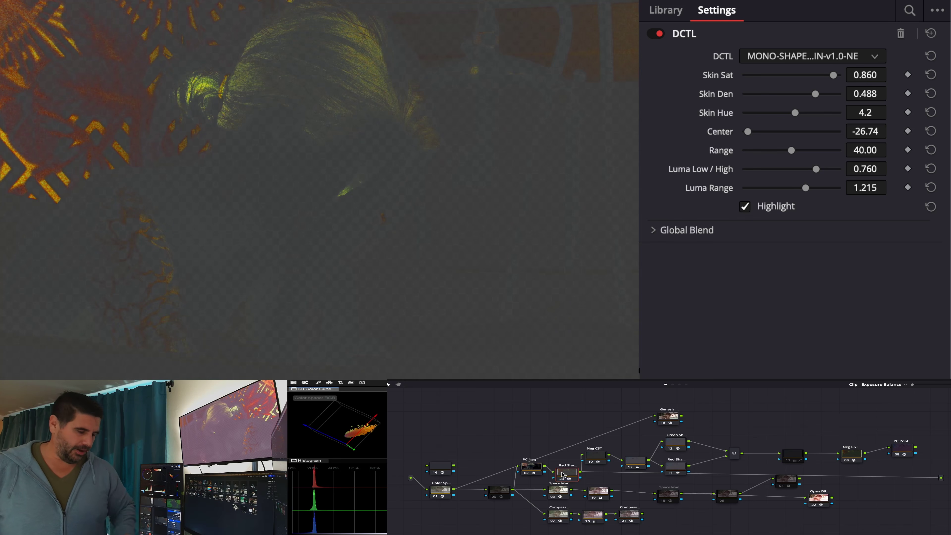
Delete the added shaper node after PC Neg and select the PC Neg node
key(Delete)
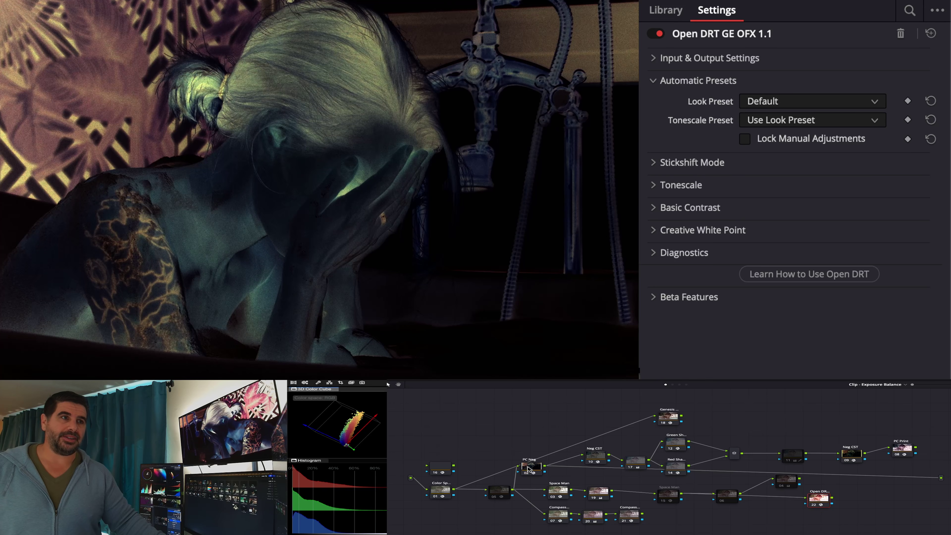
click(528, 469)
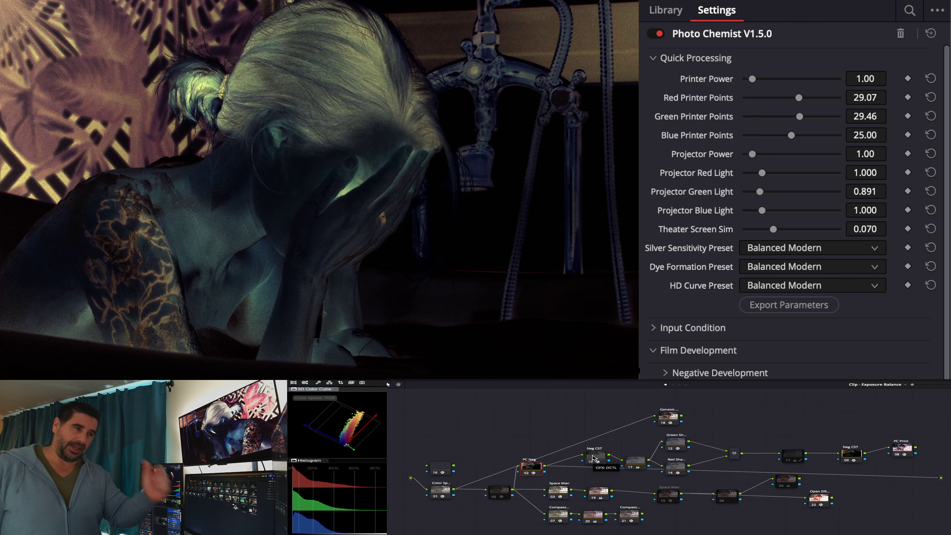
Connect the Neg CST node's output to the graph's final output and select that node to show its settings
drag(609, 455, 940, 479)
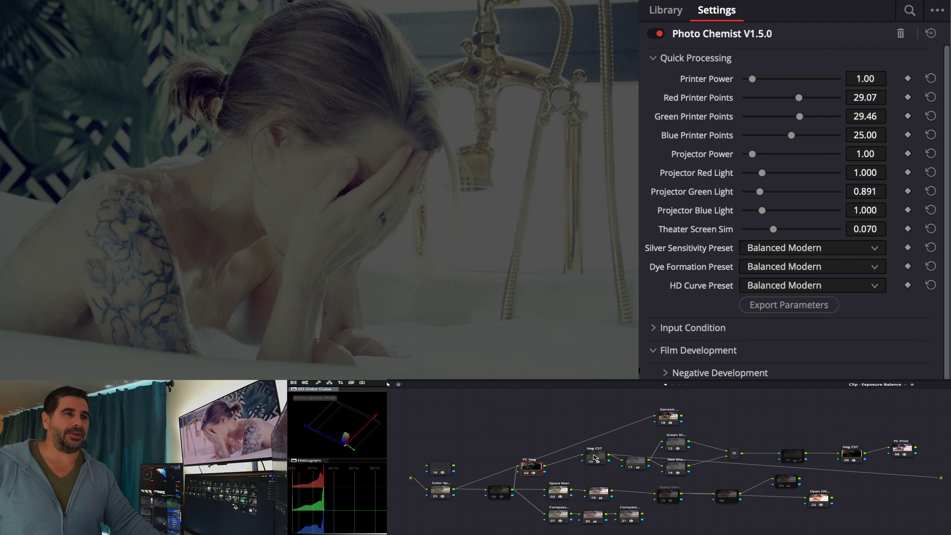
drag(595, 456, 593, 476)
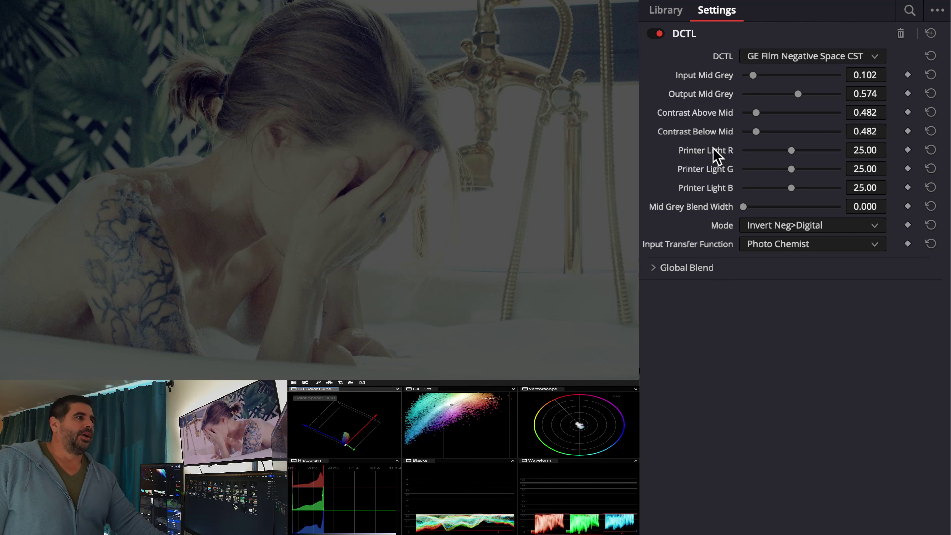
Review the Negative Space CST's Mode and Input Transfer Function options, keeping Invert Neg>Digital and Photo Chemist
click(756, 224)
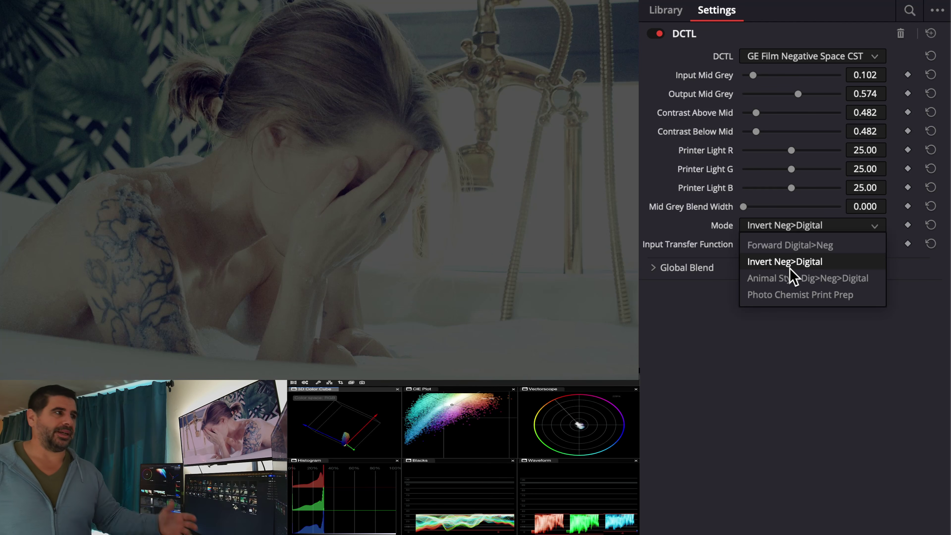
click(789, 267)
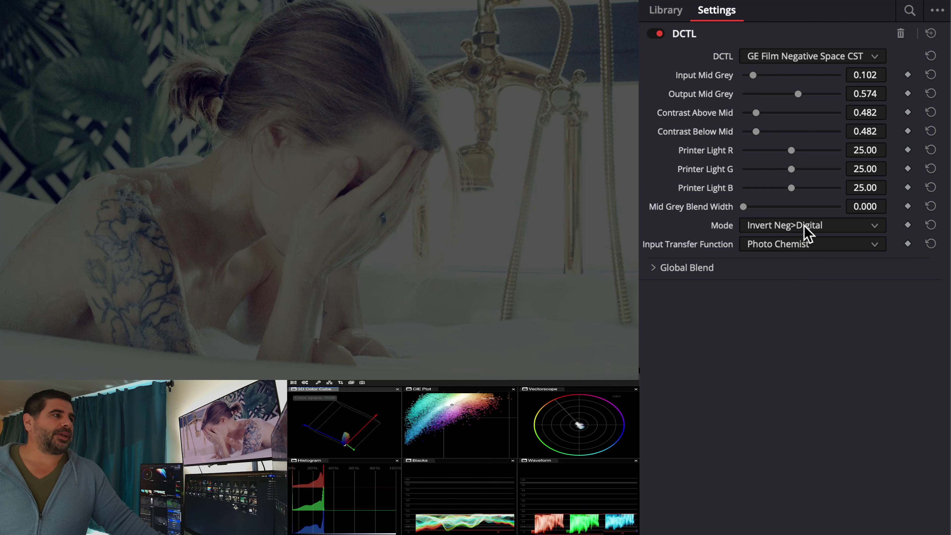
click(798, 247)
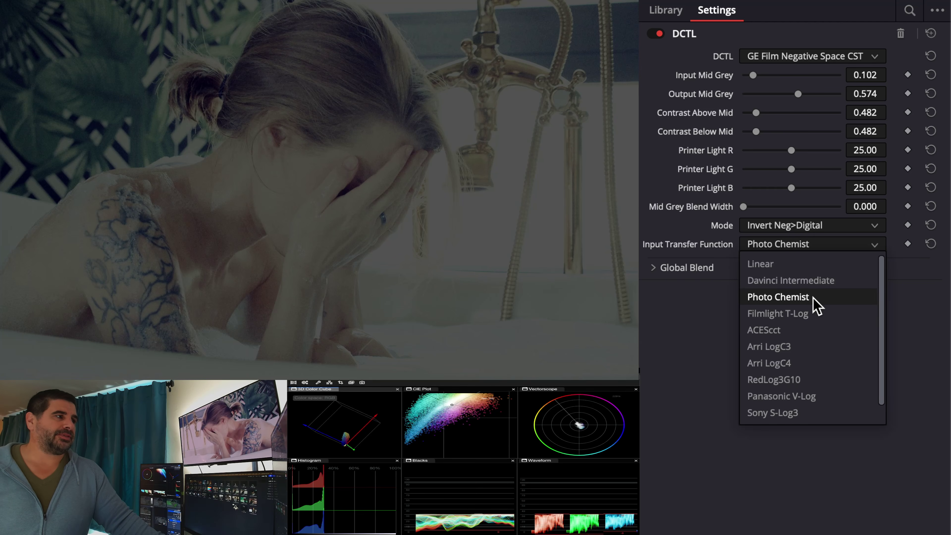
scroll(821, 372, down, 1)
scroll(829, 349, up, 1)
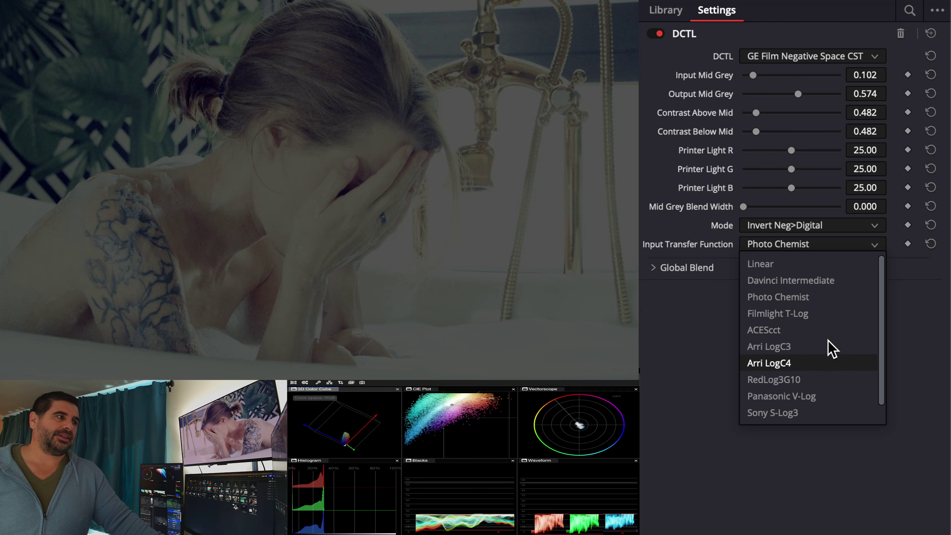
scroll(831, 348, down, 1)
scroll(832, 346, up, 1)
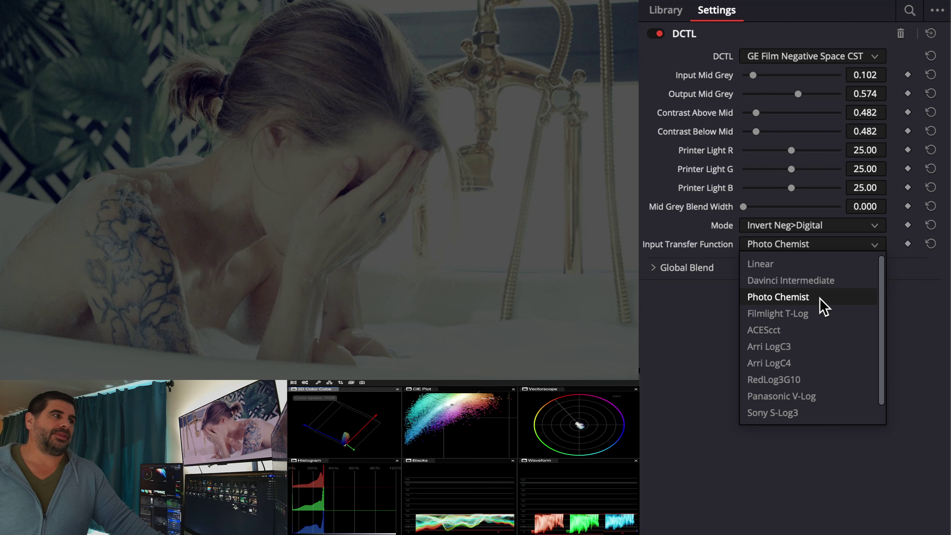
click(822, 305)
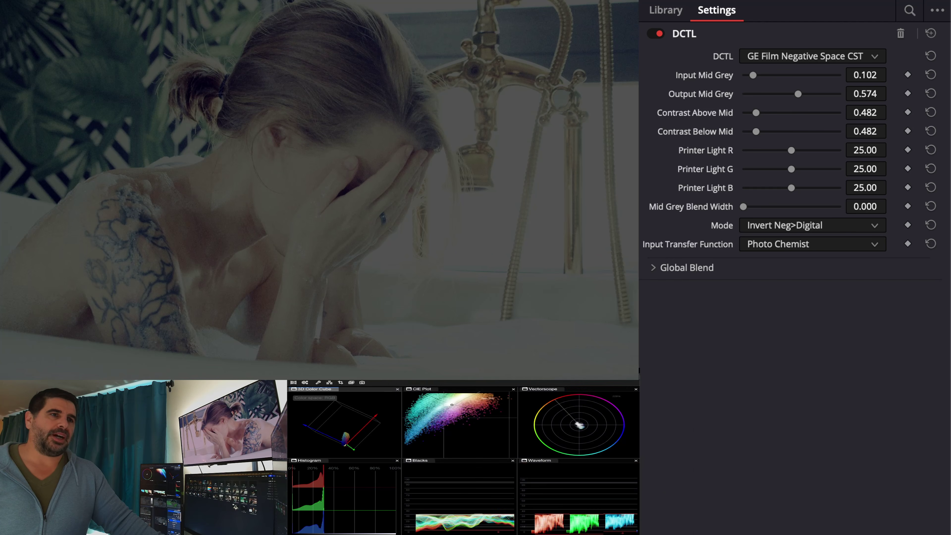
Enable the KH Gray Card node ahead of PC Neg and view its ramp with PC Neg and Neg CST bypassed
click(499, 491)
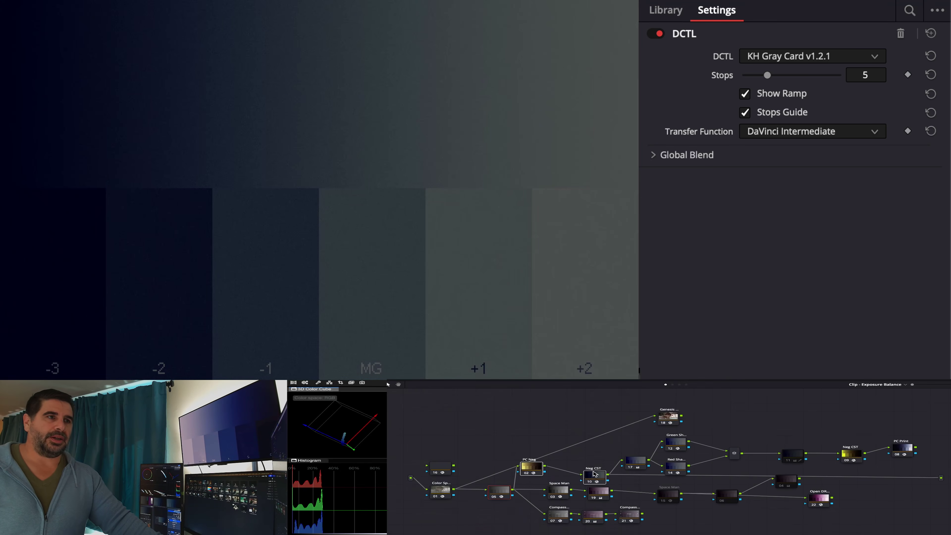
key(ctrl+d)
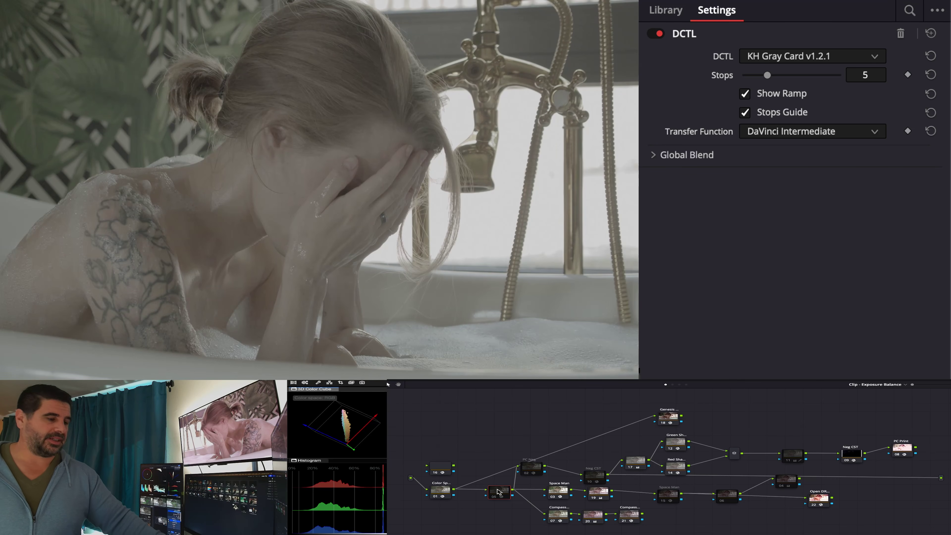
key(ctrl+d)
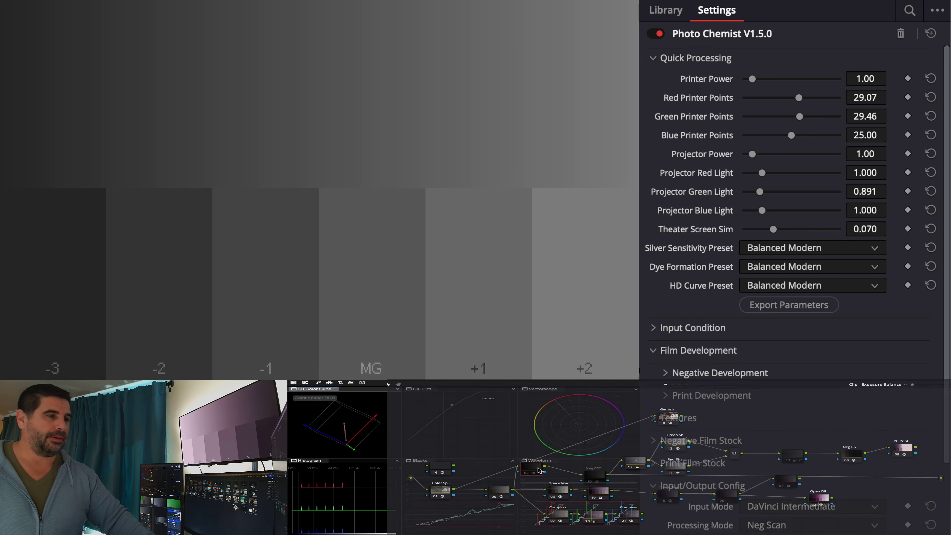
Re-enable the PC Neg node to view the ramp as a negative scan, and re-enable Neg CST to invert it
click(535, 468)
key(ctrl+d)
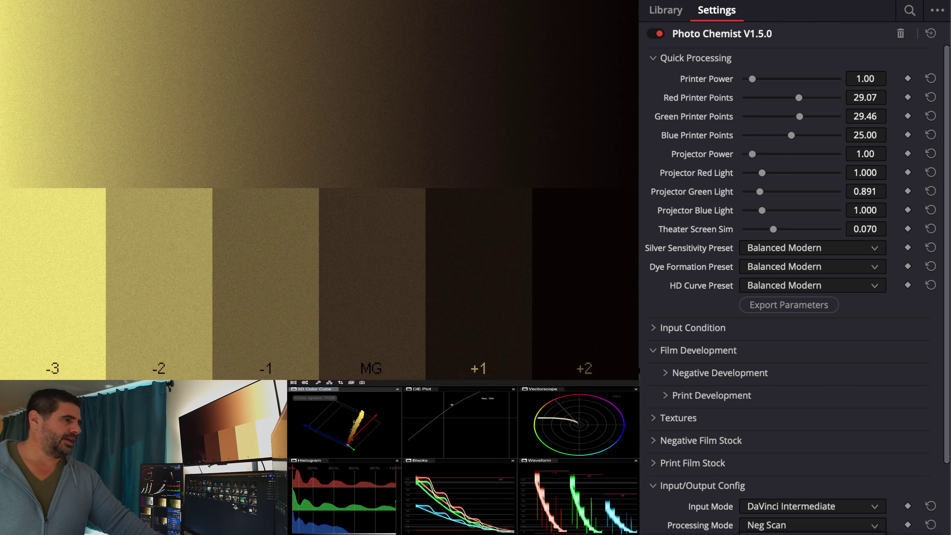
scroll(812, 524, down, 1)
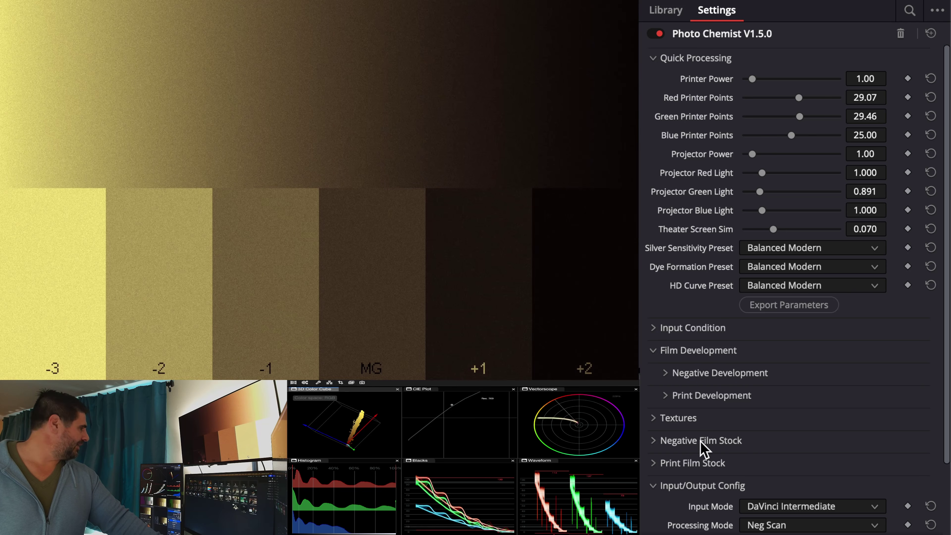
click(596, 475)
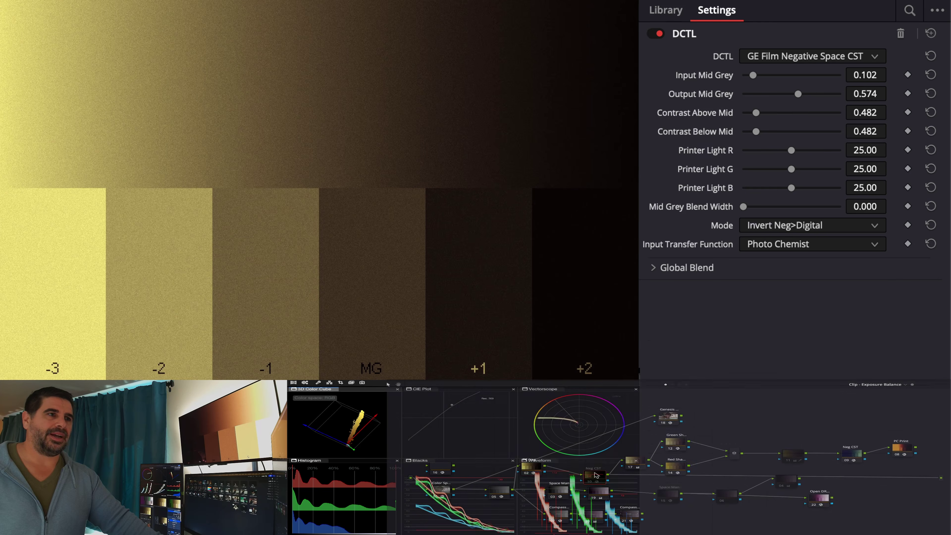
key(ctrl+d)
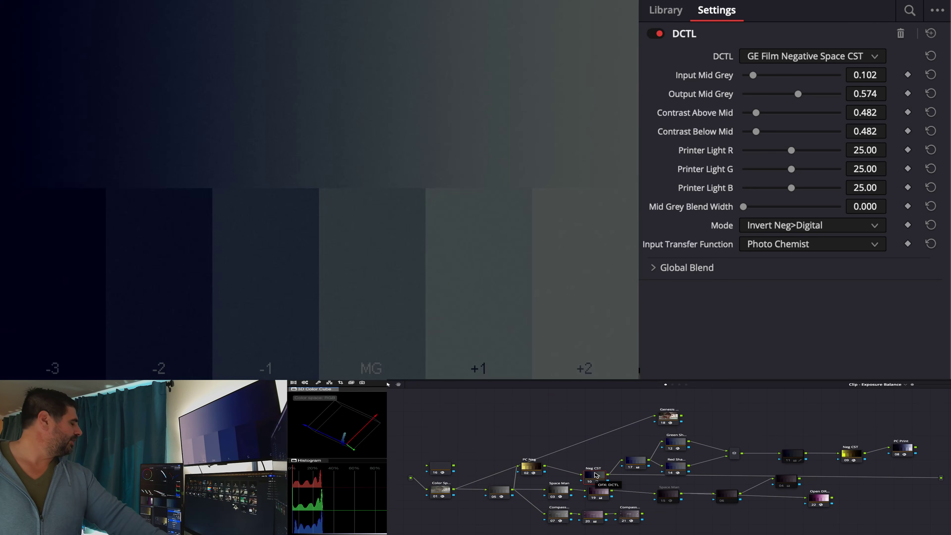
Toggle the PC Neg and Neg CST nodes off and on together to compare the grey ramps, leaving both enabled
key(super+Tab)
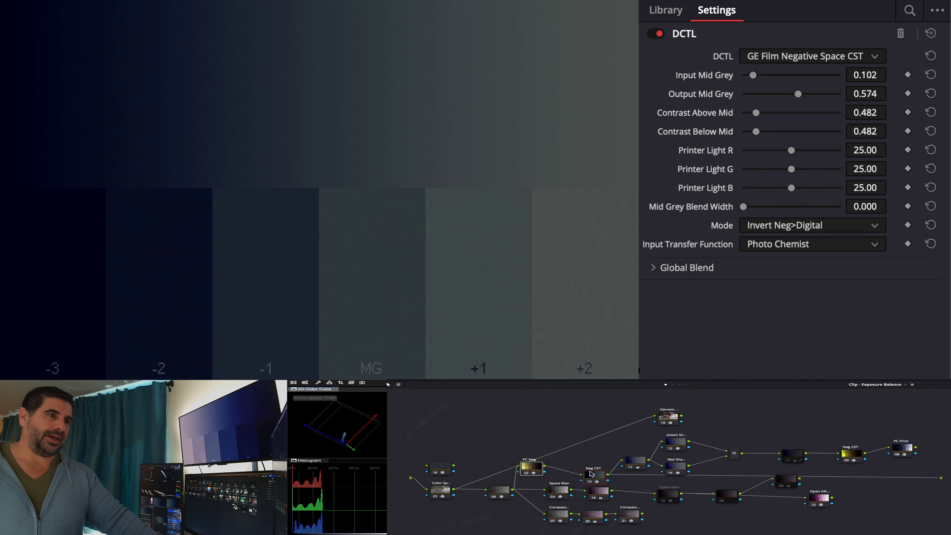
key(super+d)
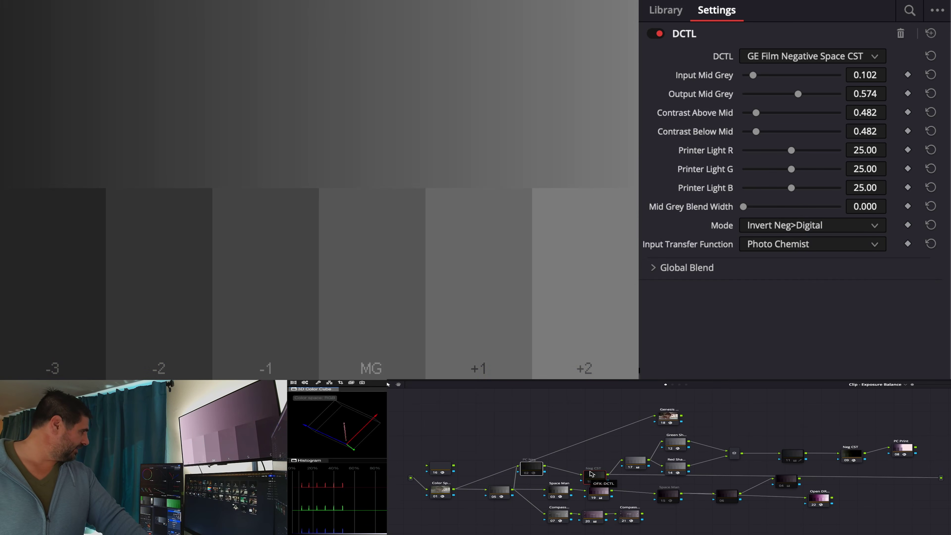
key(super+d)
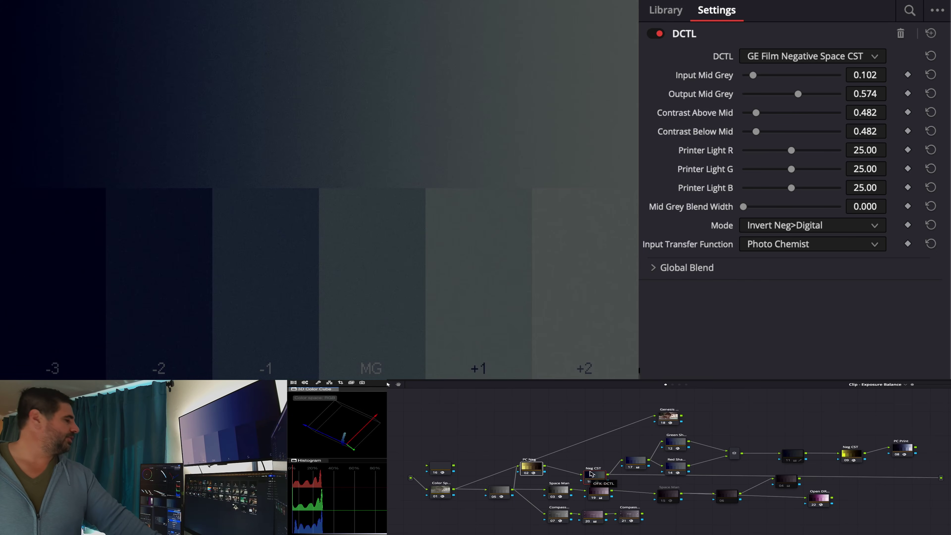
key(super+d)
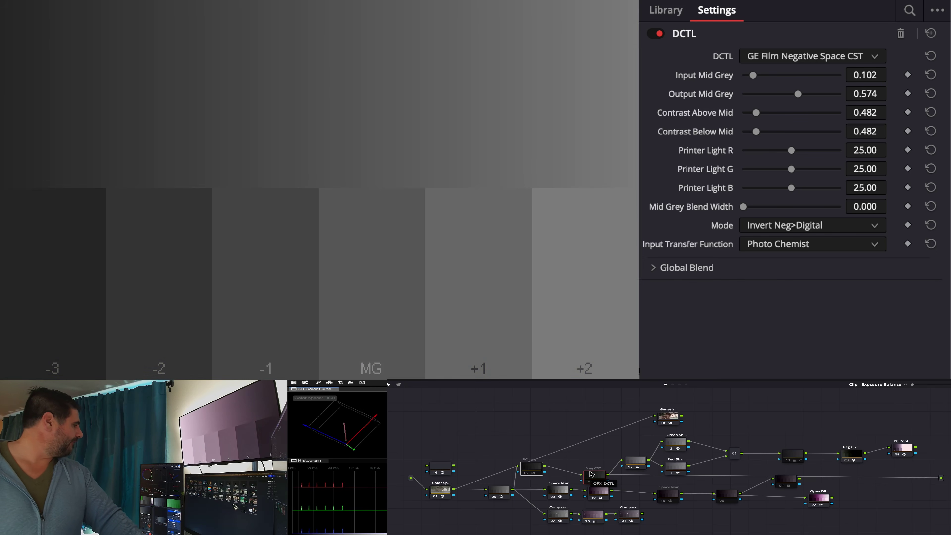
key(super+d)
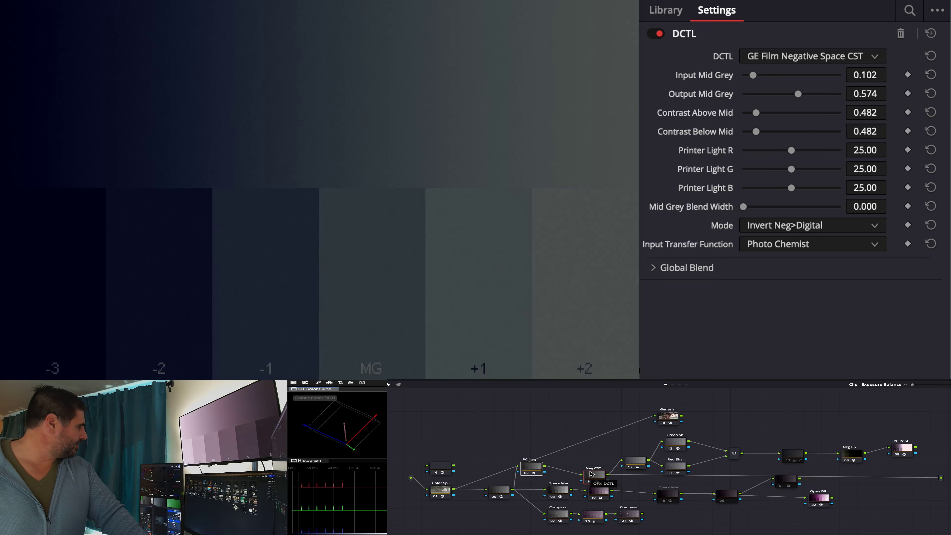
key(super+d)
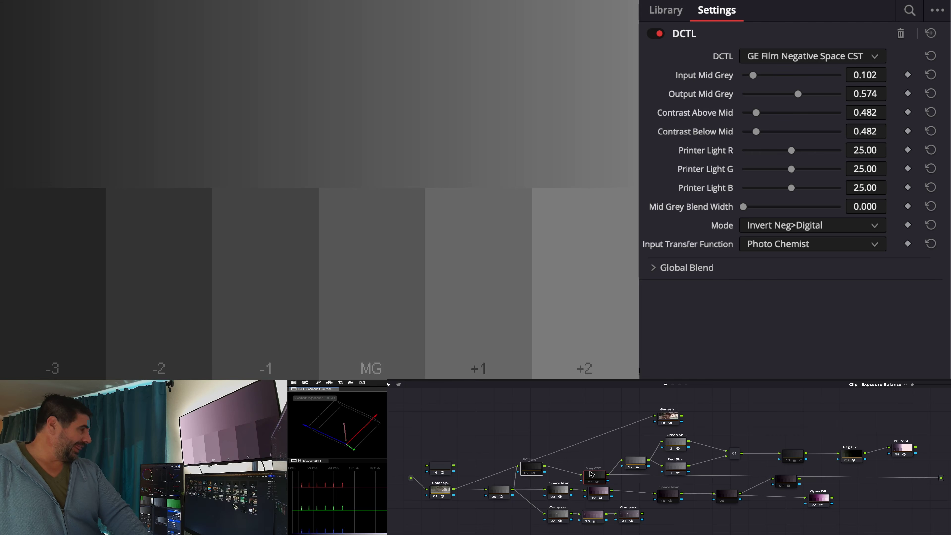
key(ctrl+d)
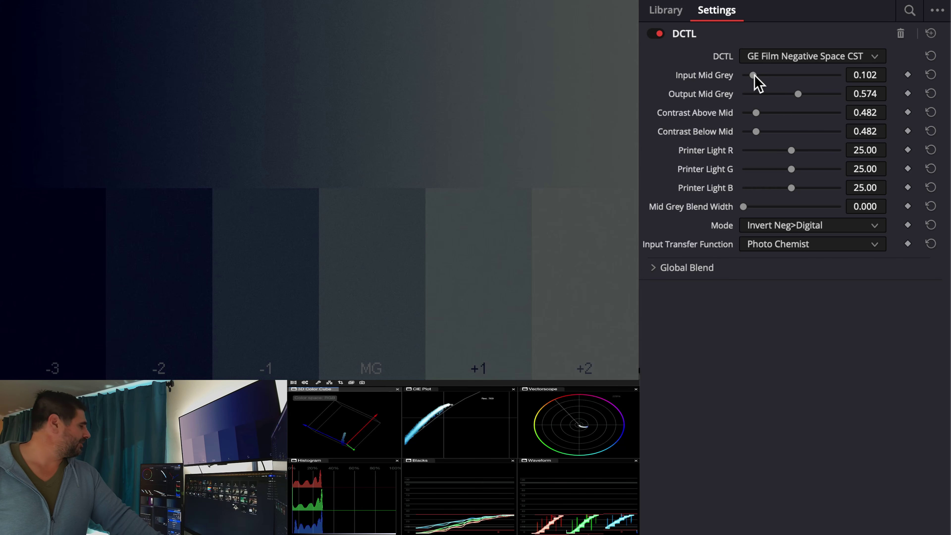
Set Neg CST's Input Mid Grey to 0.148, Output Mid Grey to 0.551, Contrast Above Mid to 0.527 and Contrast Below Mid to 2.595
drag(754, 76, 756, 76)
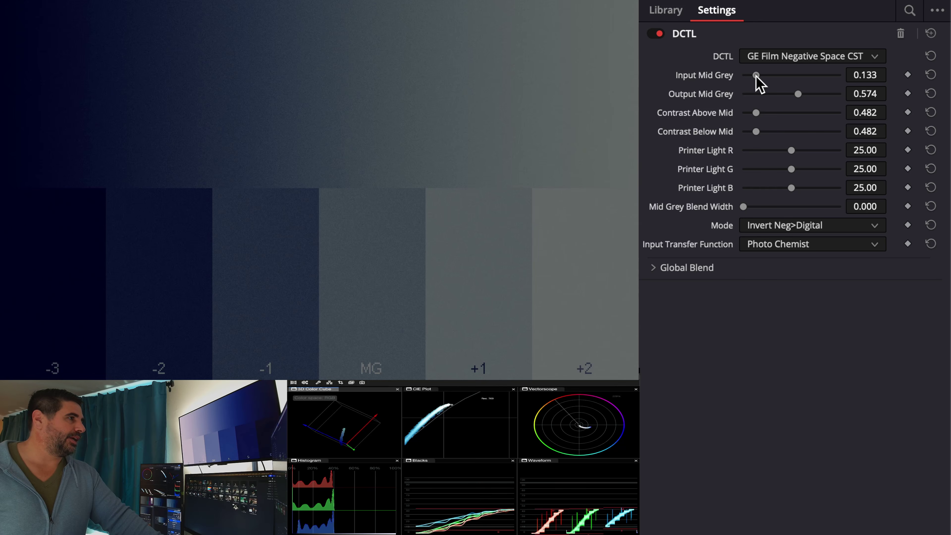
drag(756, 76, 793, 123)
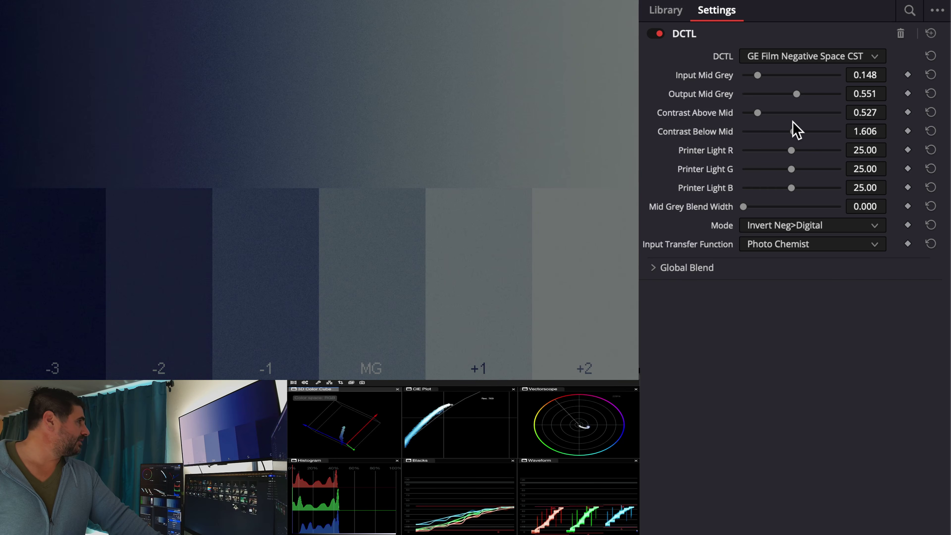
double_click(736, 133)
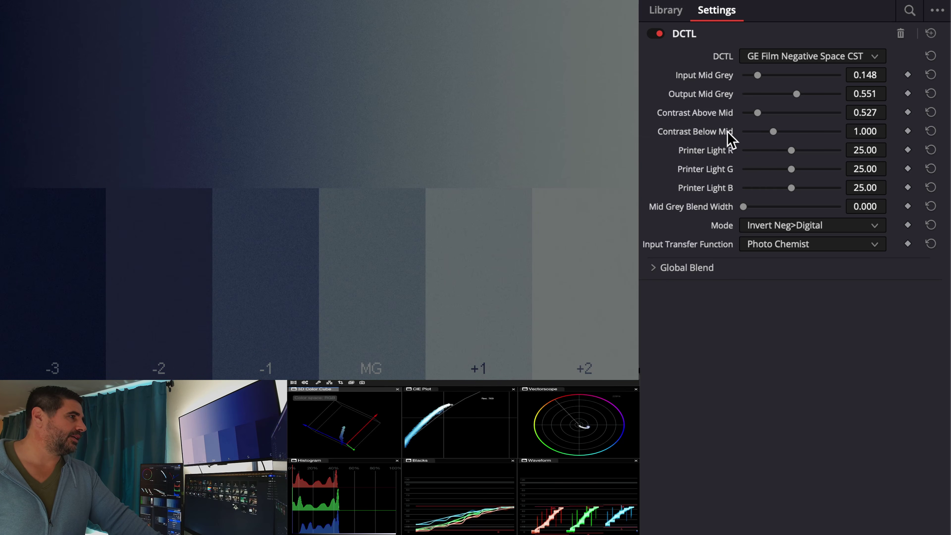
drag(765, 132, 823, 127)
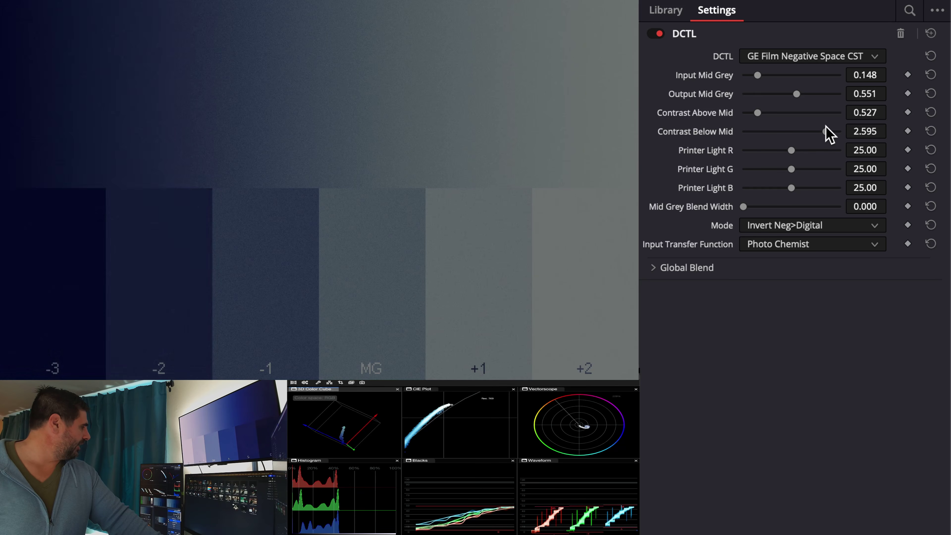
key(ctrl+shift+w)
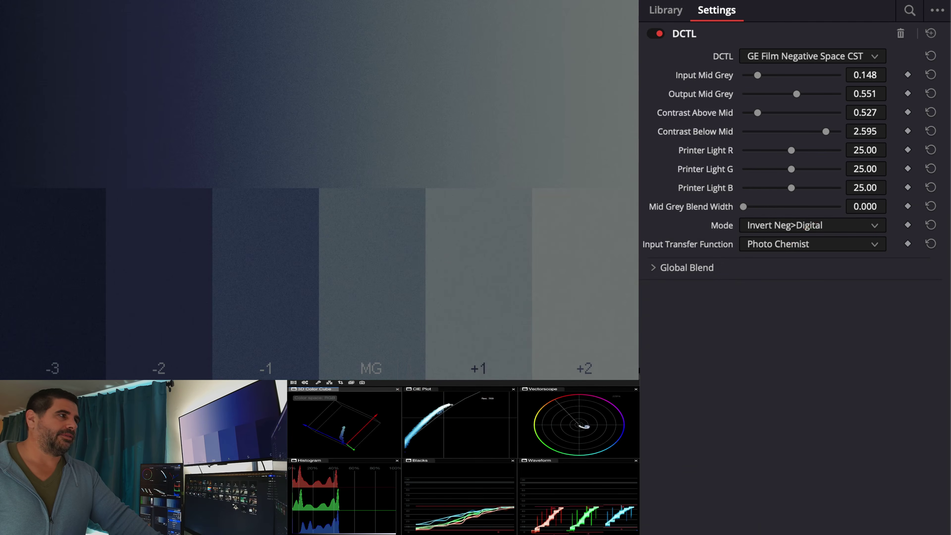
Refine Neg CST with Contrast Above Mid 0.595, Output Mid Grey 0.489, Contrast Below Mid 2.123 and Mid Grey Blend Width 0.457
drag(757, 112, 790, 94)
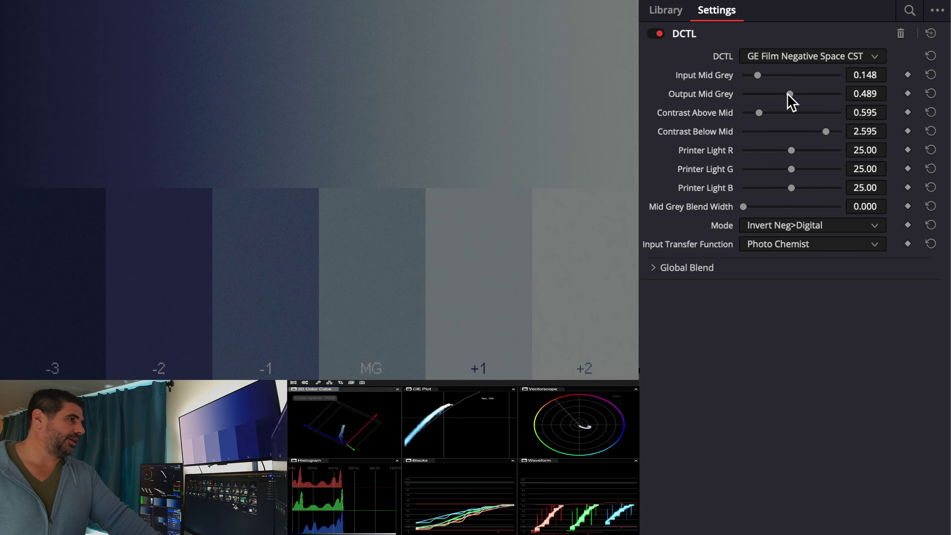
mouse_move(820, 131)
mouse_down()
mouse_move(800, 132)
mouse_move(811, 131)
mouse_up()
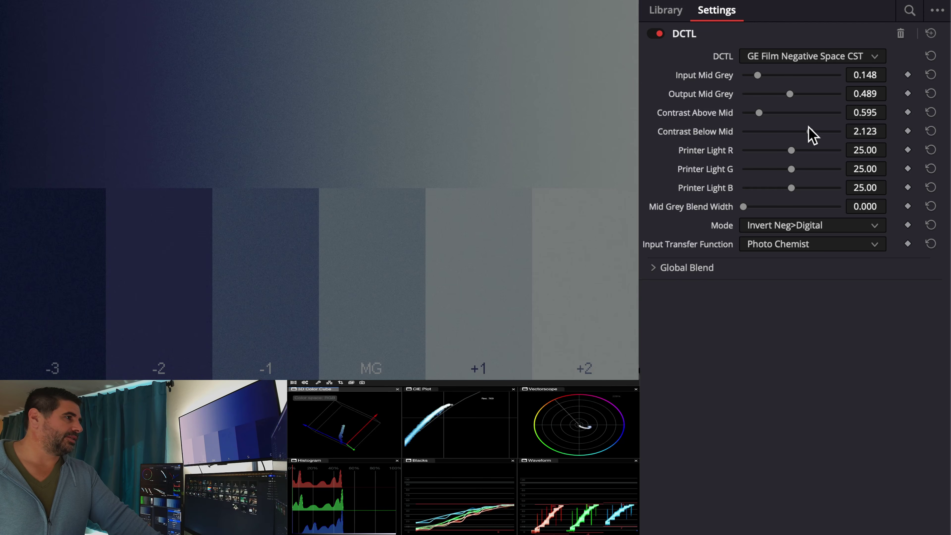
drag(744, 206, 832, 206)
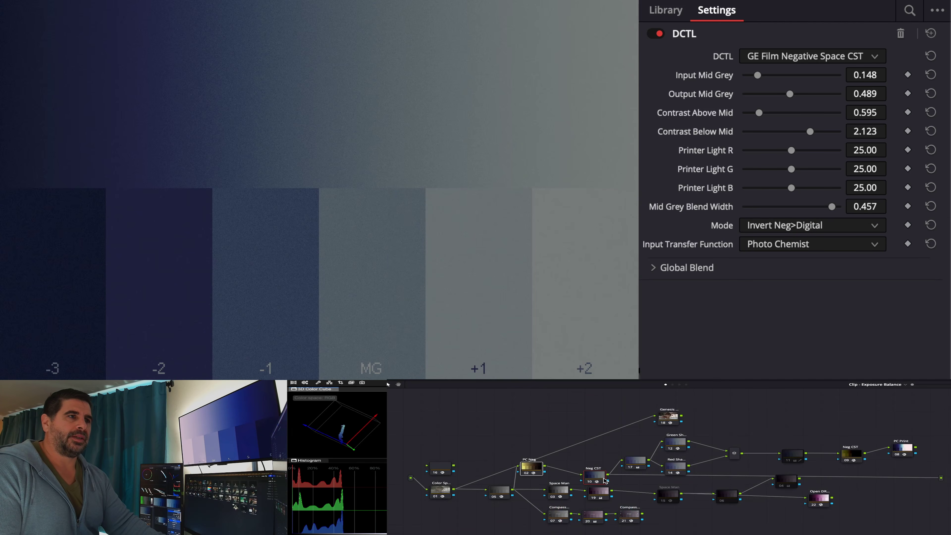
Copy the first Neg CST node's settings onto the CST node before PC Print and rename that node Print CST
drag(596, 476, 600, 474)
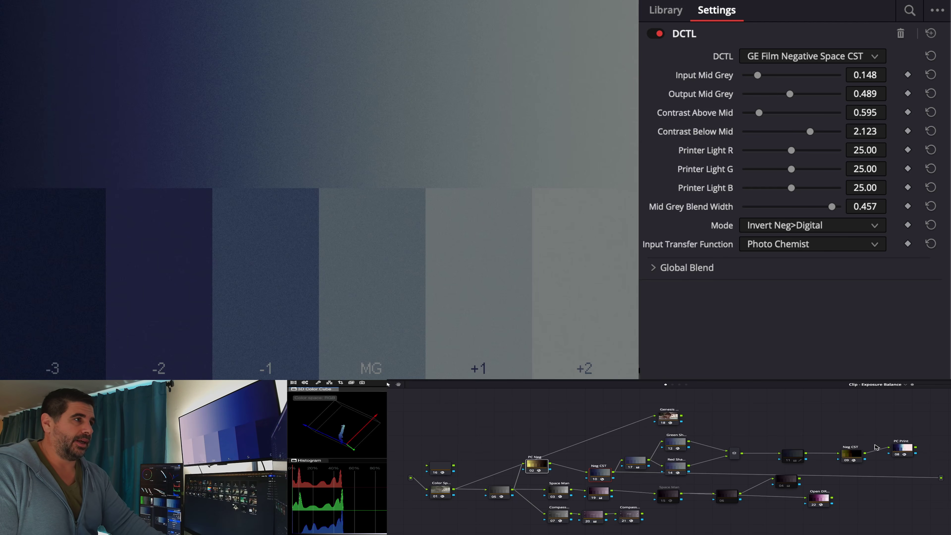
click(854, 455)
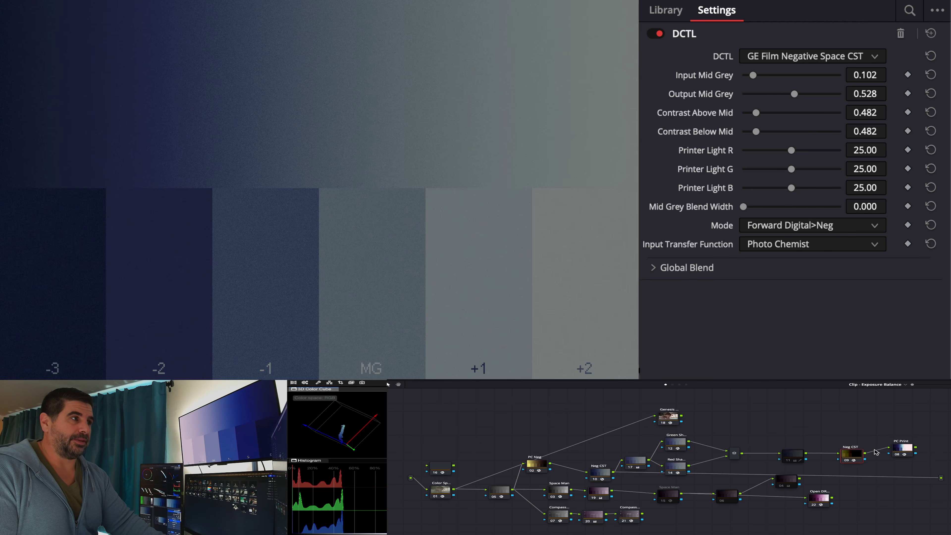
click(859, 458)
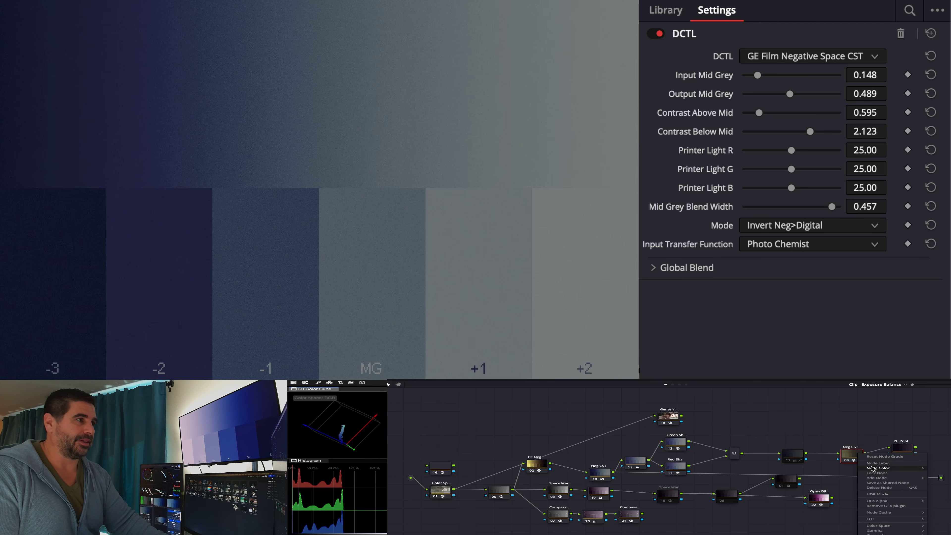
text(Print)
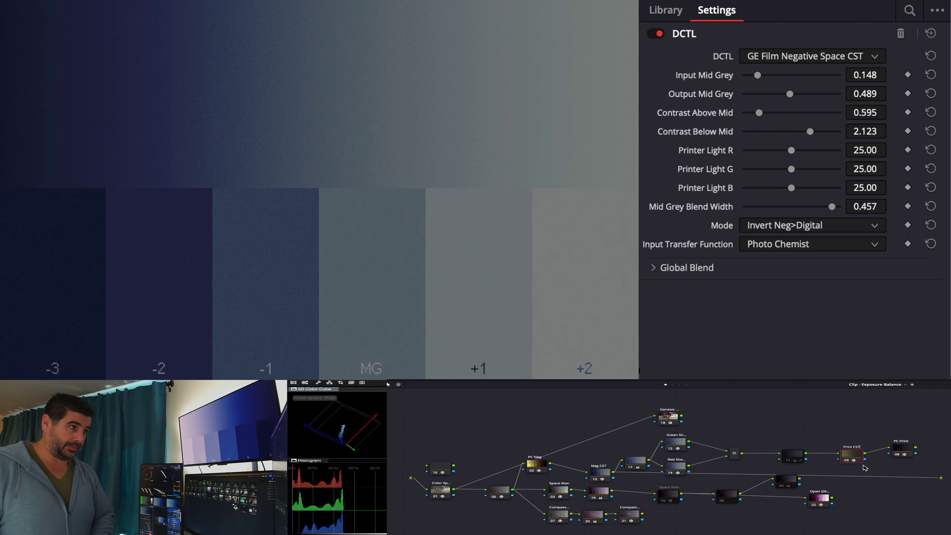
text( CST)
key(Return)
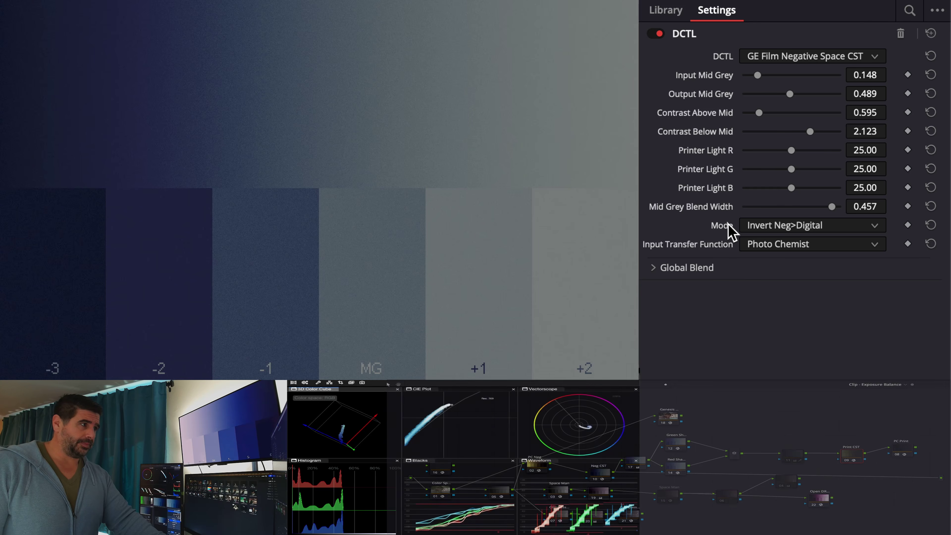
Set the Print CST node's mode to Forward Digital>Neg and connect Neg CST's output directly to Print CST, bypassing the grading nodes
click(759, 227)
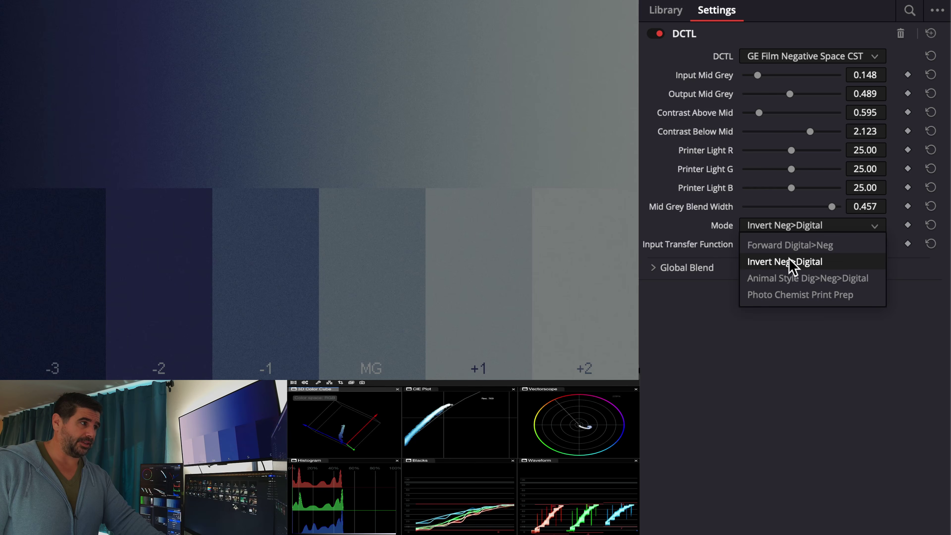
click(789, 245)
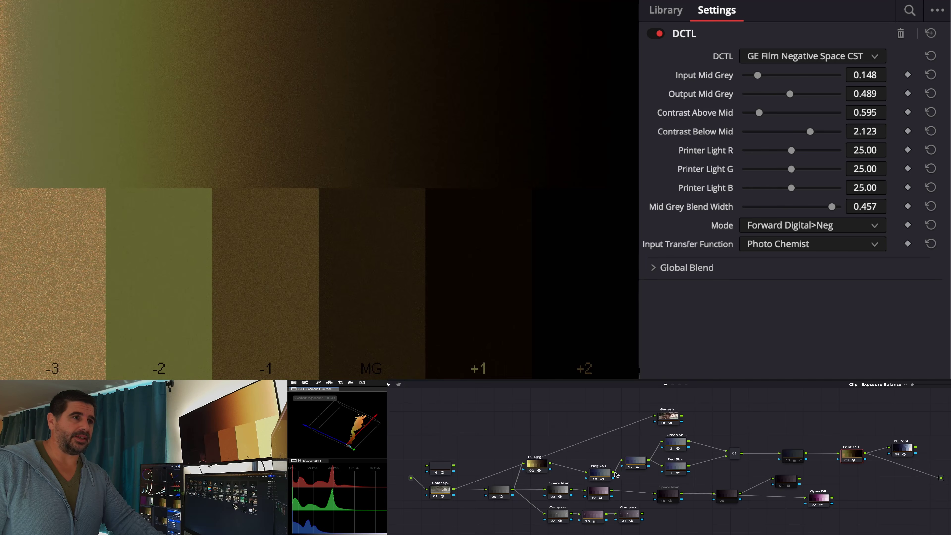
drag(615, 473, 783, 459)
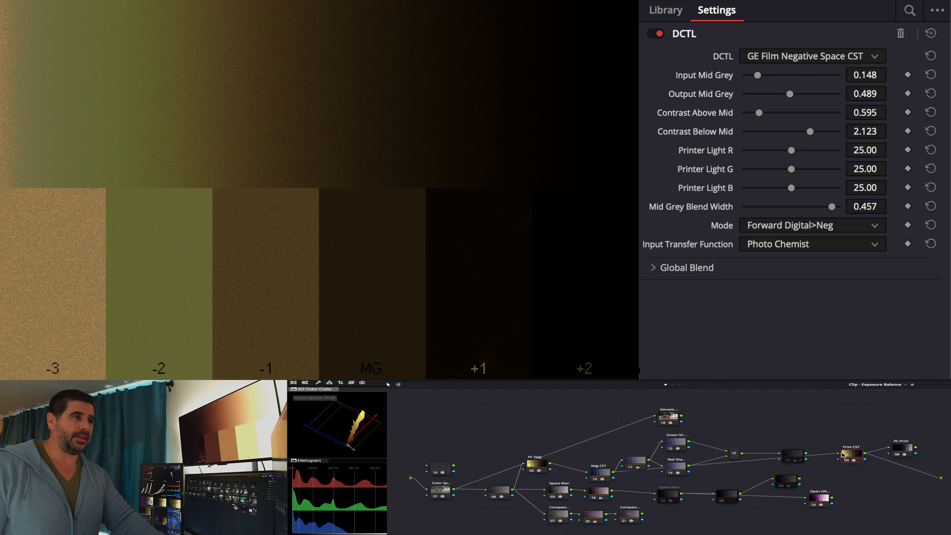
drag(843, 457, 837, 481)
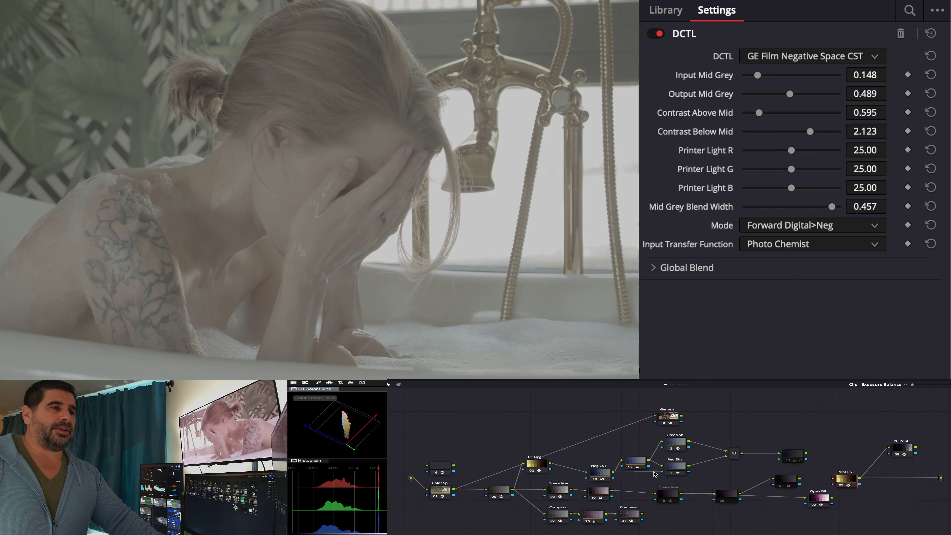
drag(655, 474, 833, 480)
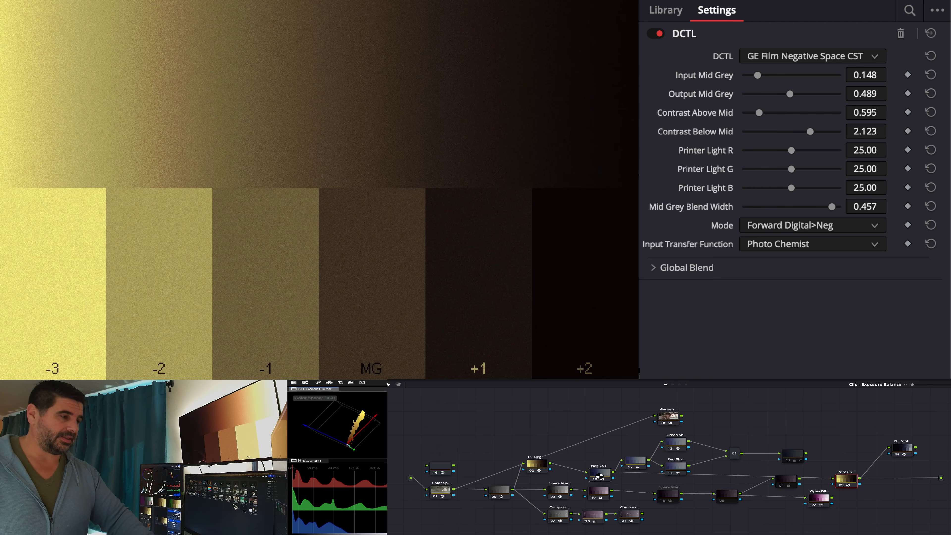
Toggle the Neg CST and Print CST nodes off and on together to compare the ramp with and without the round trip, leaving both enabled
key(ctrl+d)
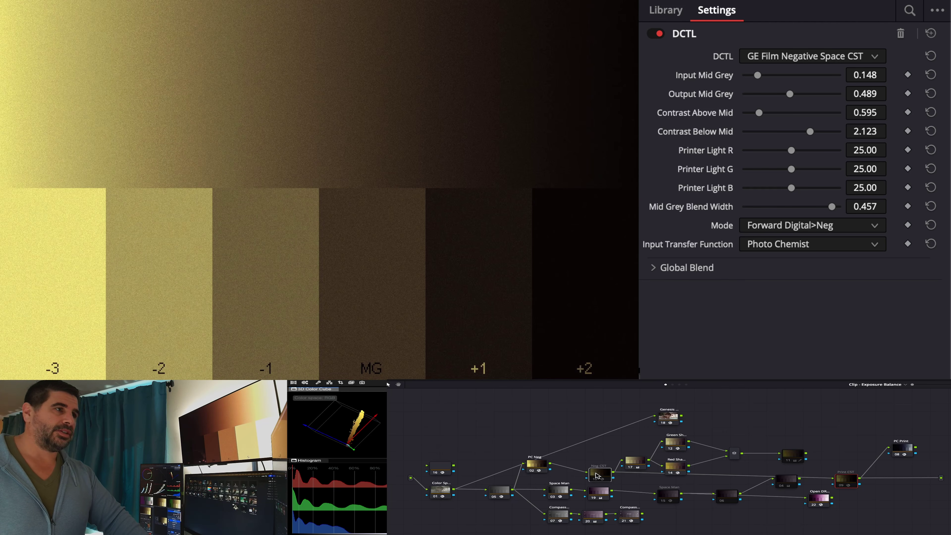
key(ctrl+d)
key(ctrl+d)
key(ctrl+d)
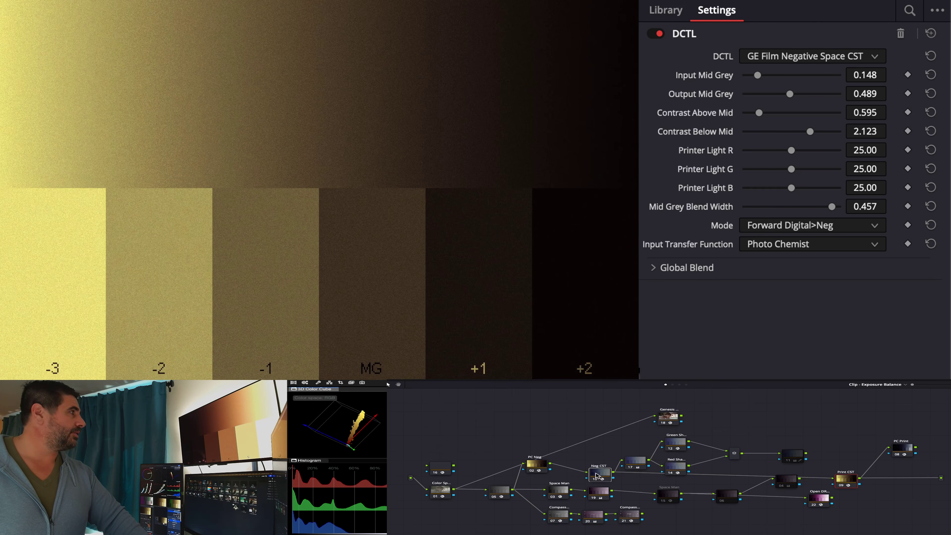
key(ctrl+d)
key(ctrl+d)
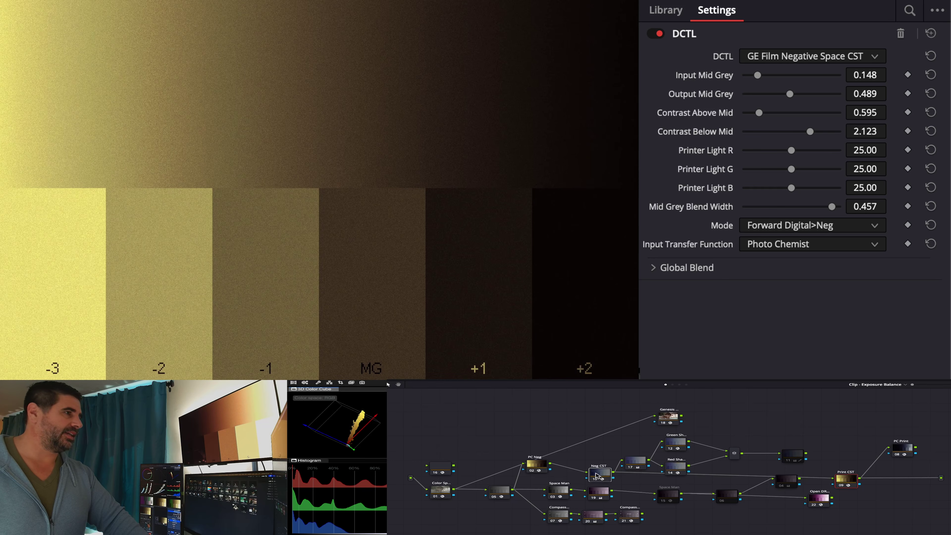
key(ctrl+d)
key(ctrl+d)
key(ctrl+d)
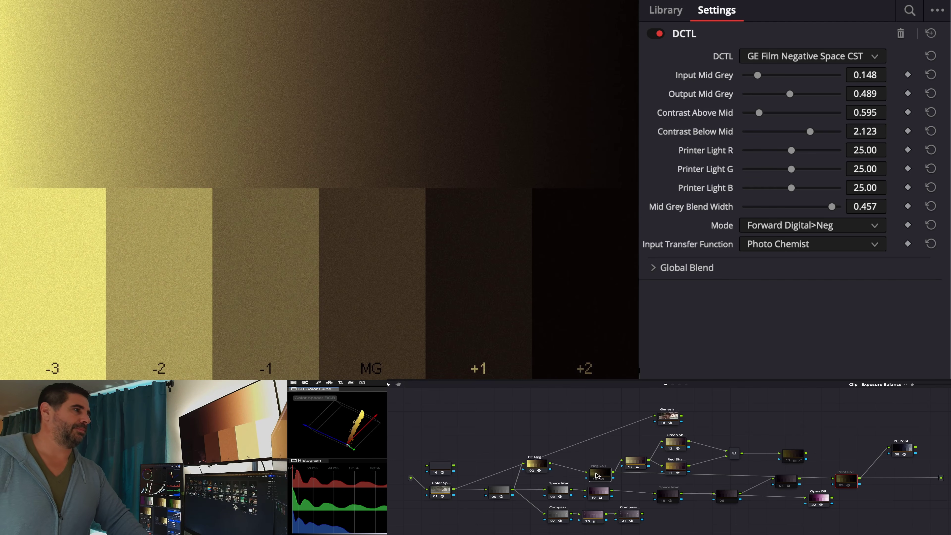
key(ctrl+d)
key(ctrl+d)
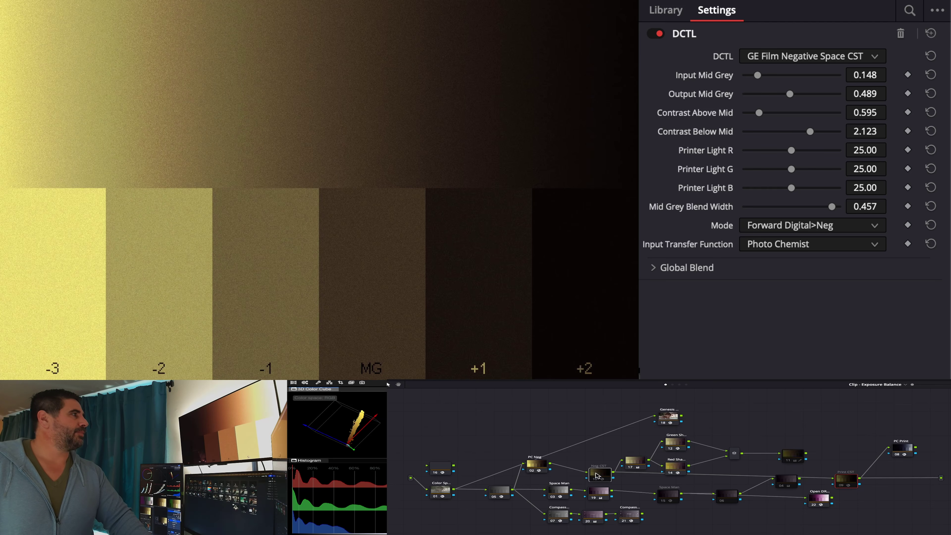
key(ctrl+d)
key(ctrl+d)
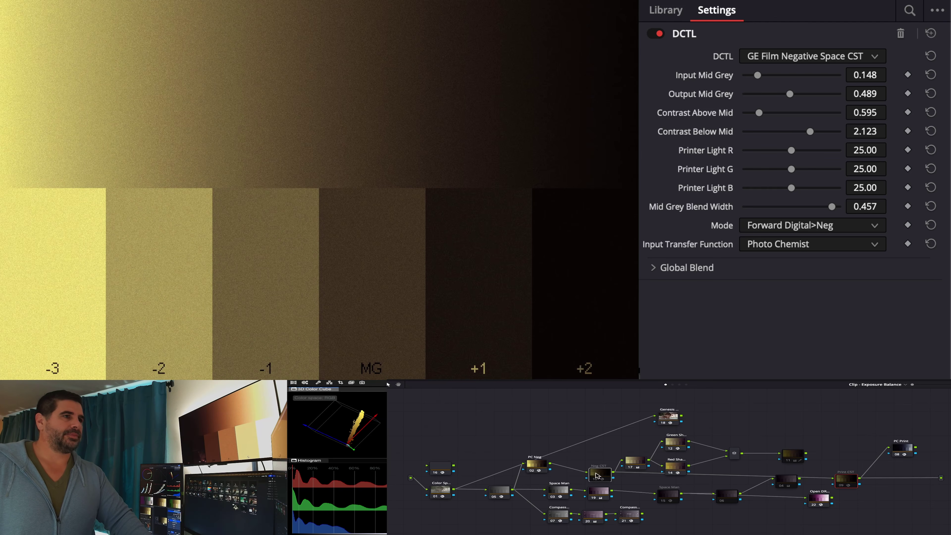
key(ctrl+d)
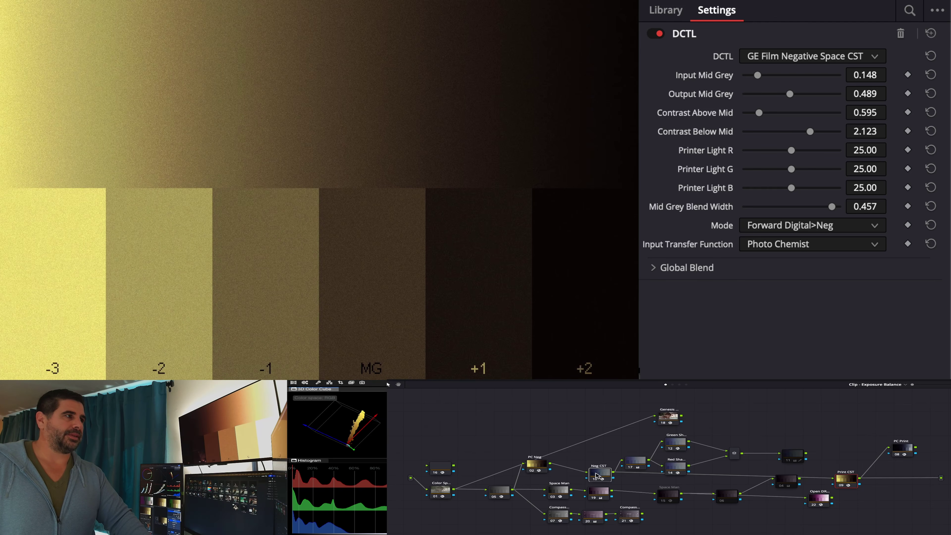
key(ctrl+d)
key(ctrl+d)
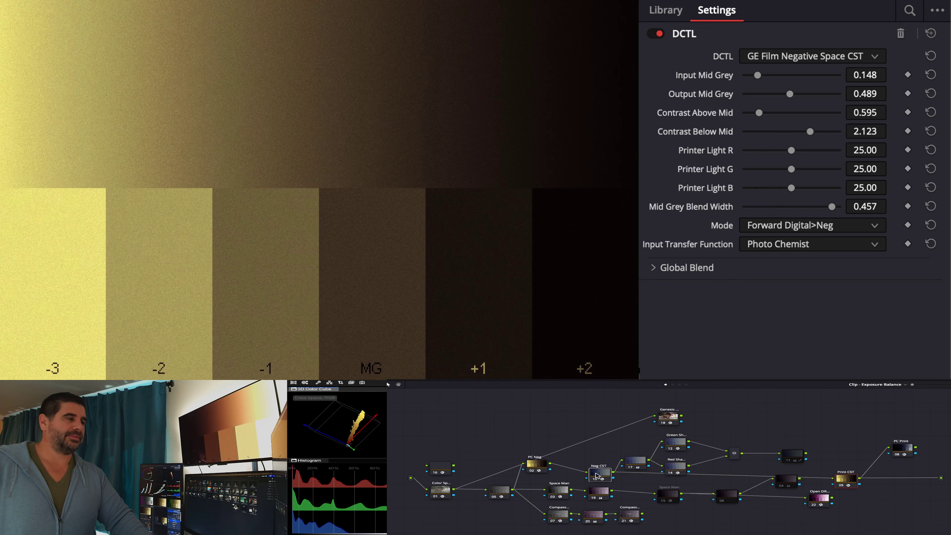
key(ctrl+d)
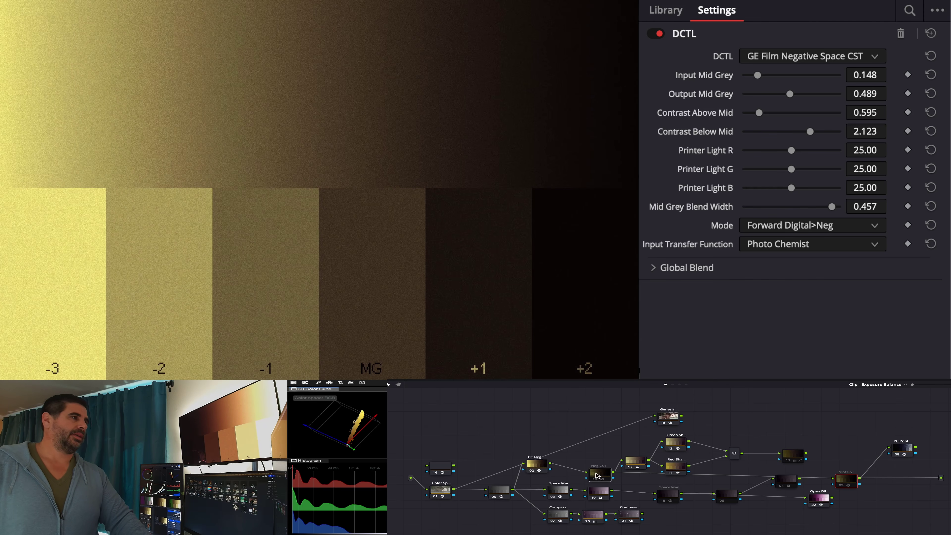
key(ctrl+d)
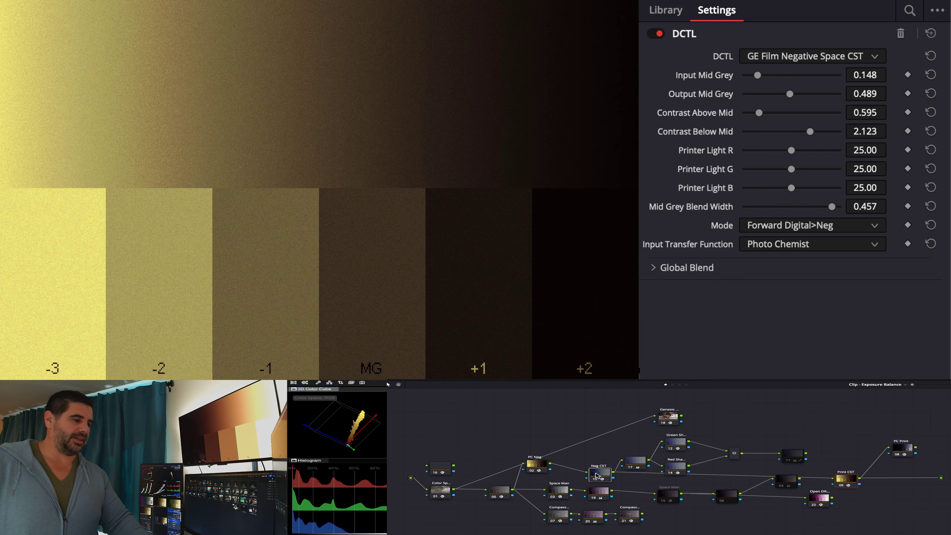
key(ctrl+d)
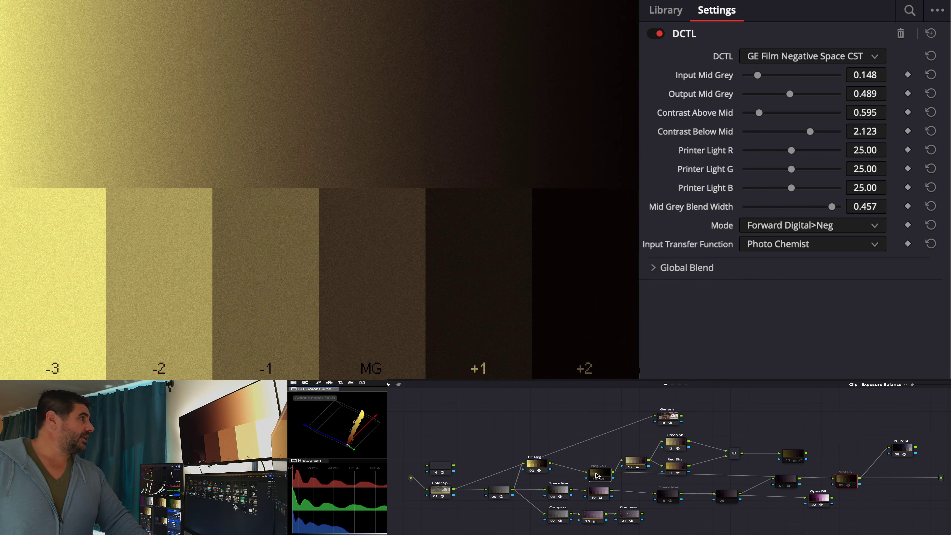
key(ctrl+d)
key(ctrl+d)
key(ctrl+d)
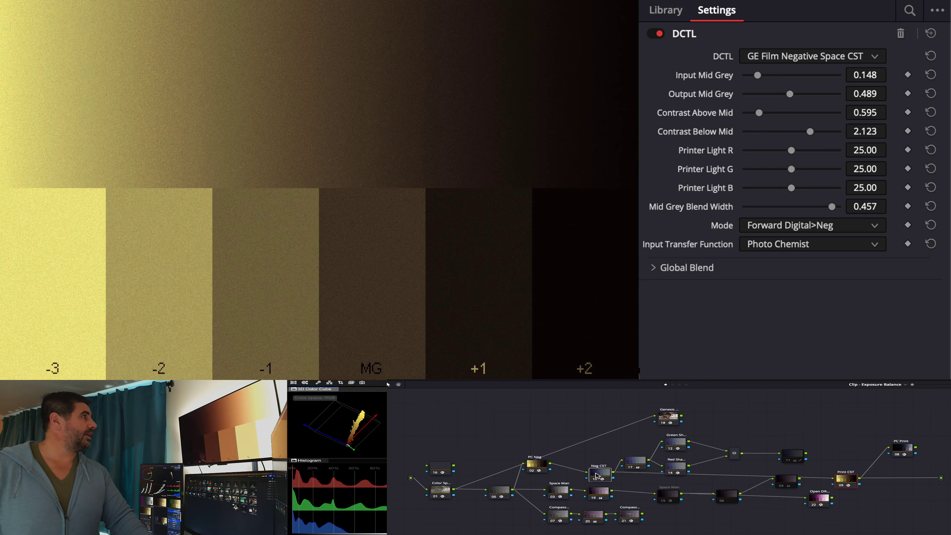
key(ctrl+d)
key(ctrl+d)
key(ctrl+d)
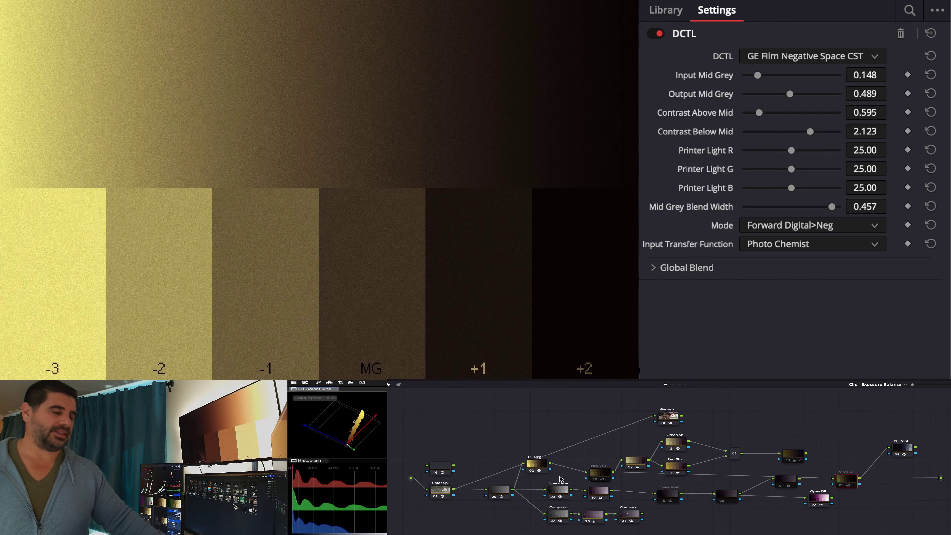
key(ctrl+d)
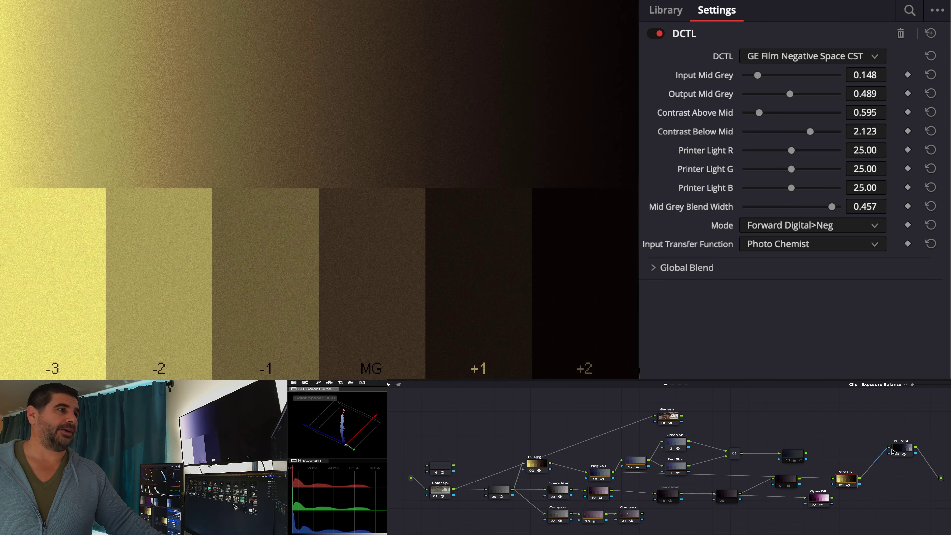
Move PC Print down in line after Print CST and disable the KH Gray Card node to show the clip
drag(902, 449, 906, 468)
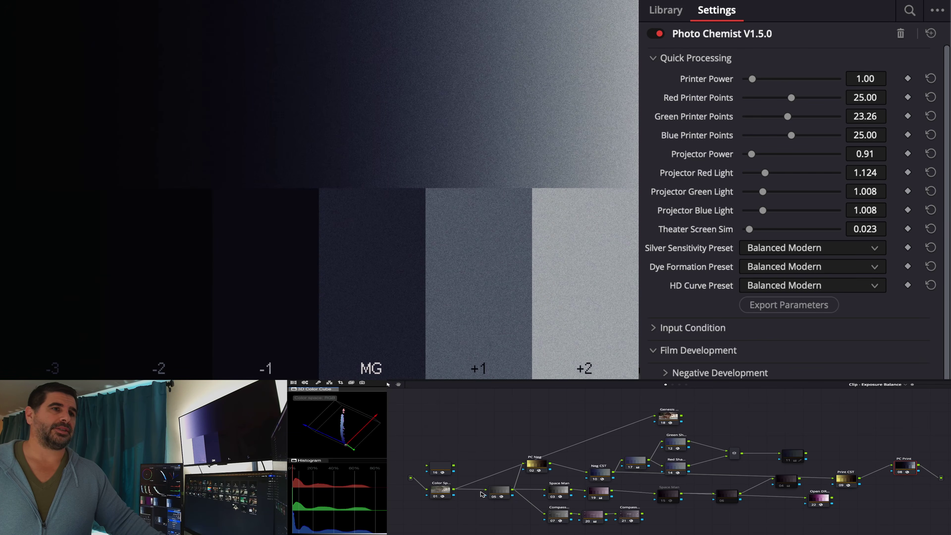
click(495, 491)
key(ctrl+d)
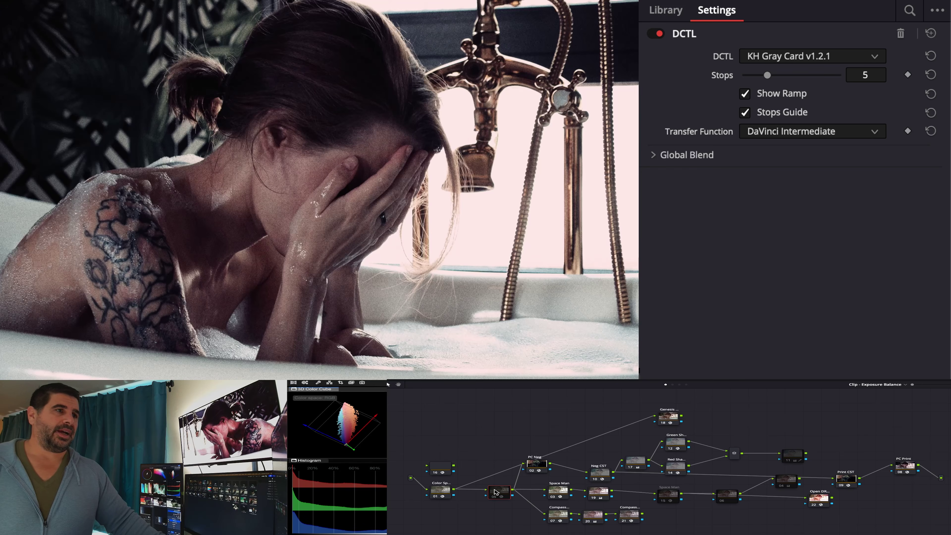
Select Neg CST and route its output straight to the tree output to view the inverted negative
click(610, 474)
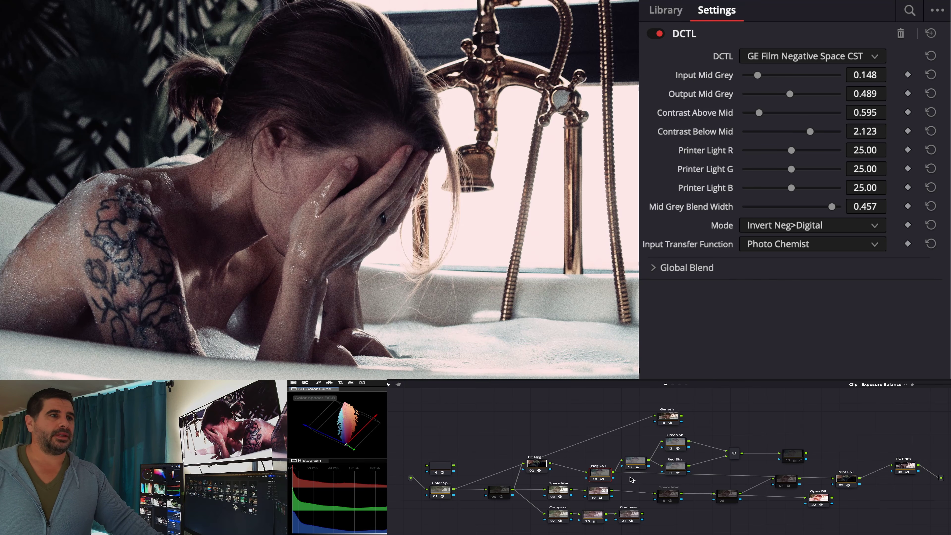
drag(613, 475, 940, 478)
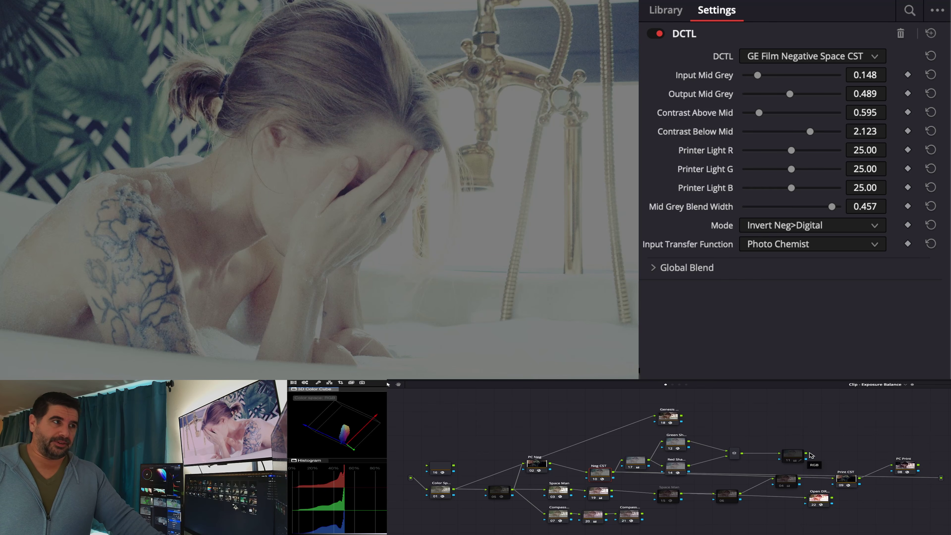
Connect the last grading node, 11, to Print CST's input and select Print CST to inspect its settings
drag(829, 477, 843, 467)
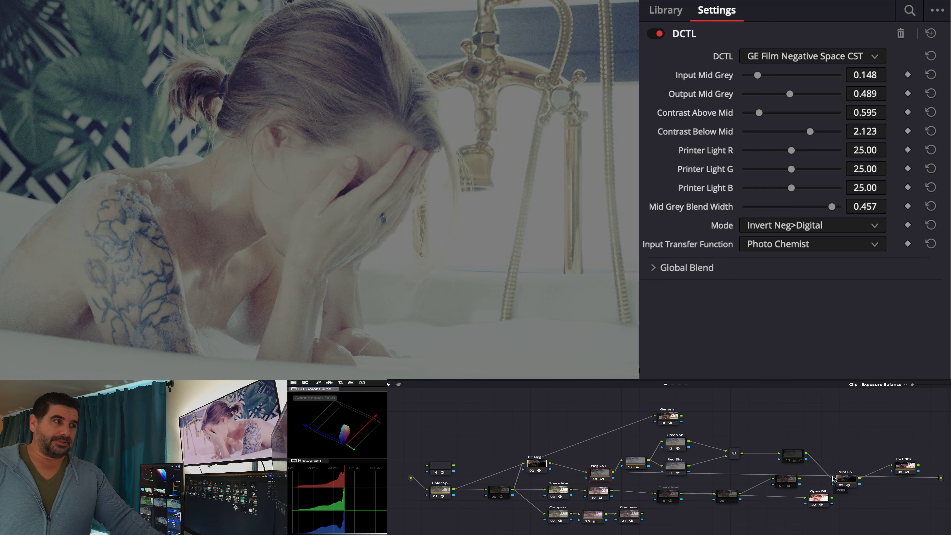
click(847, 479)
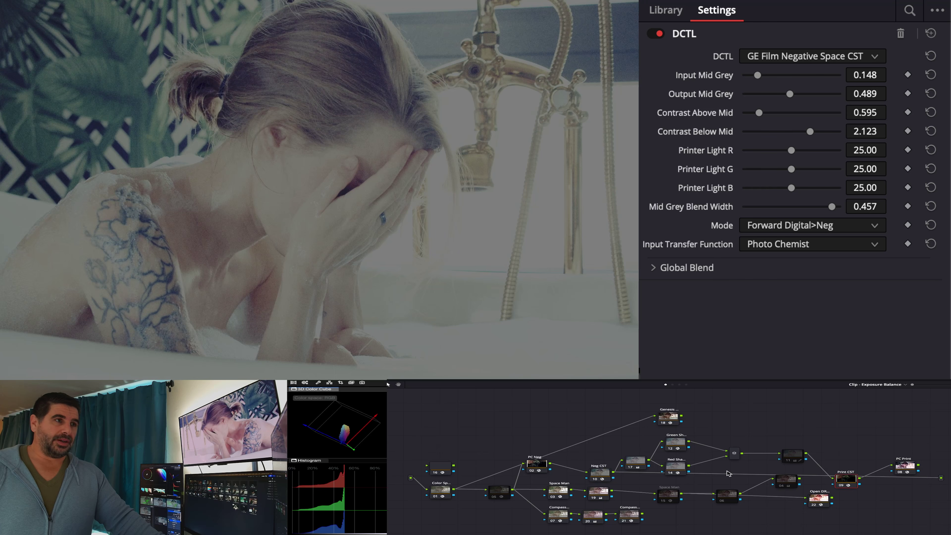
drag(714, 472, 835, 477)
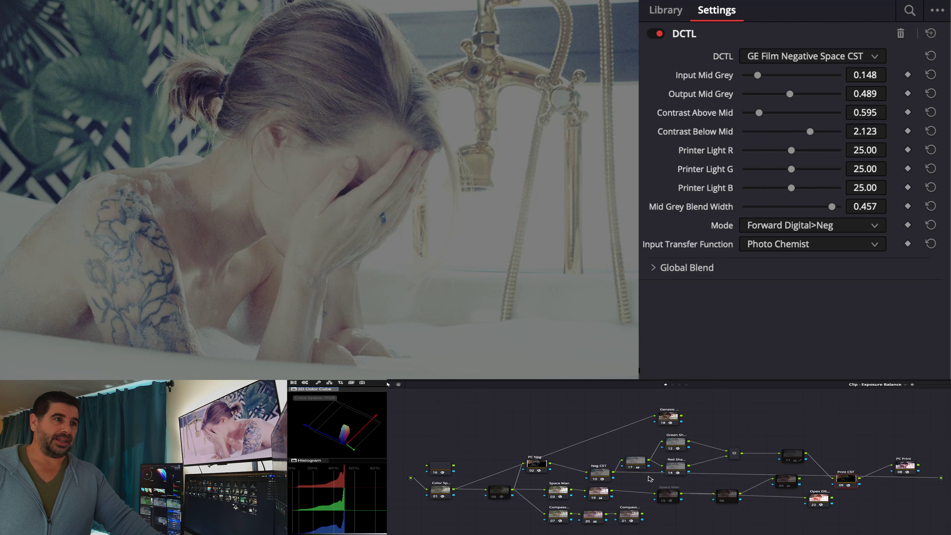
Connect Neg CST directly to Print CST and route Print CST to the tree output to view the rebuilt negative
drag(613, 475, 832, 480)
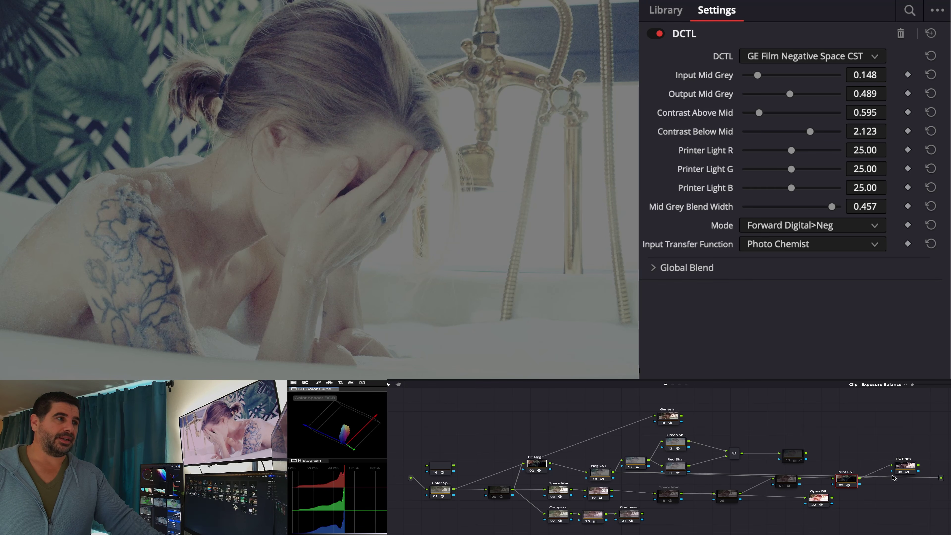
drag(940, 481, 940, 479)
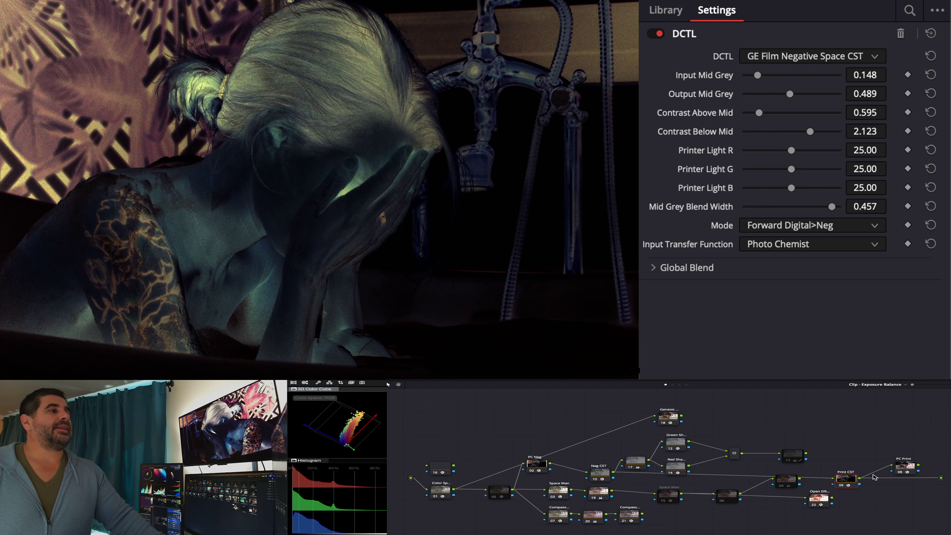
Realign Print CST with PC Print and connect PC Print back to the tree output
drag(852, 480, 855, 475)
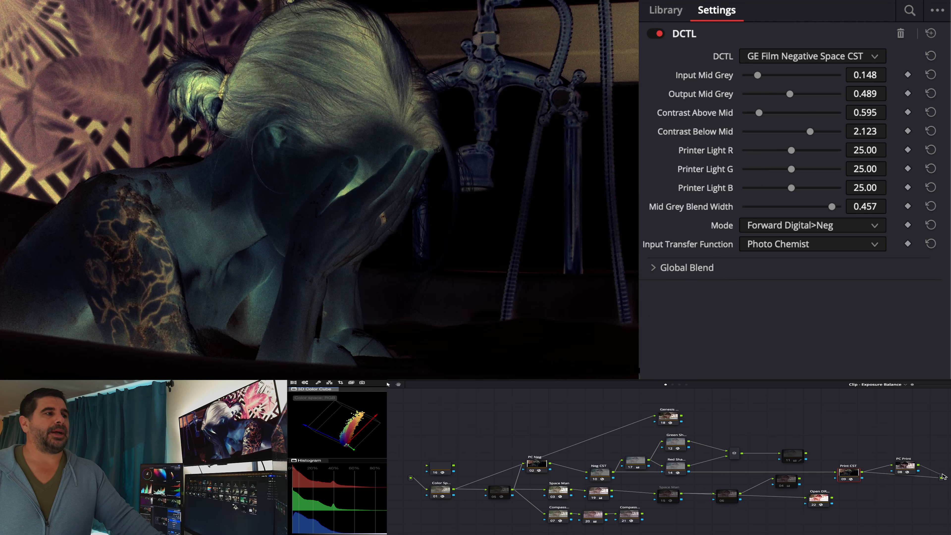
drag(942, 480, 940, 478)
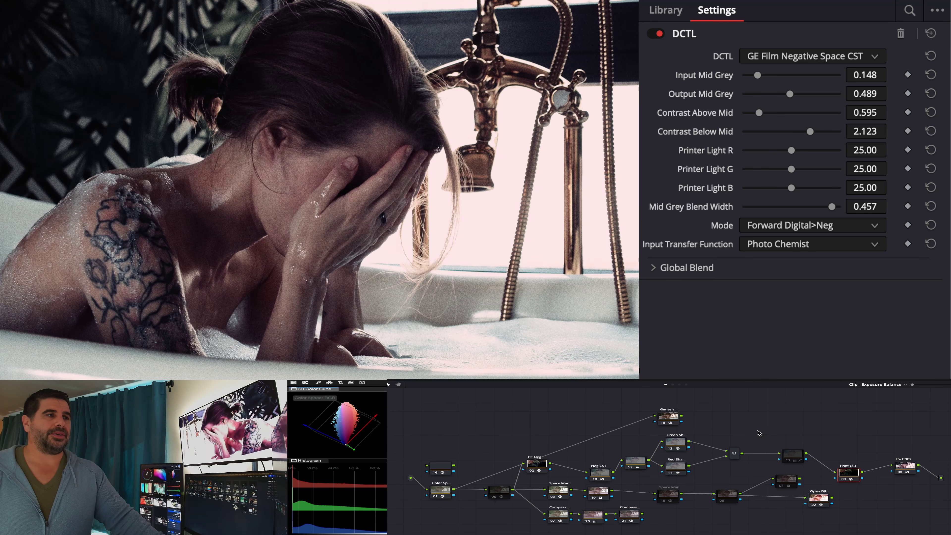
Disable the grading nodes between Neg CST and Print CST, keeping Print CST enabled
drag(763, 425, 637, 478)
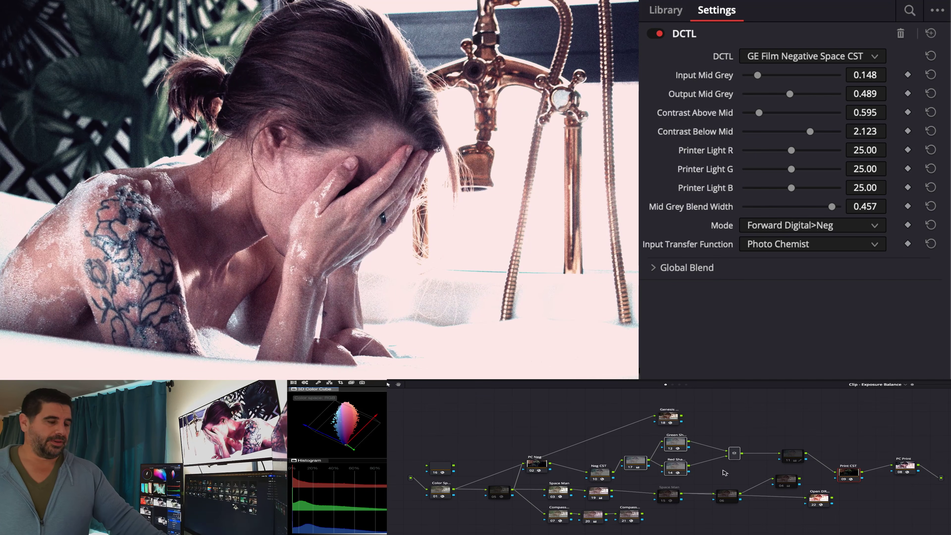
click(845, 476)
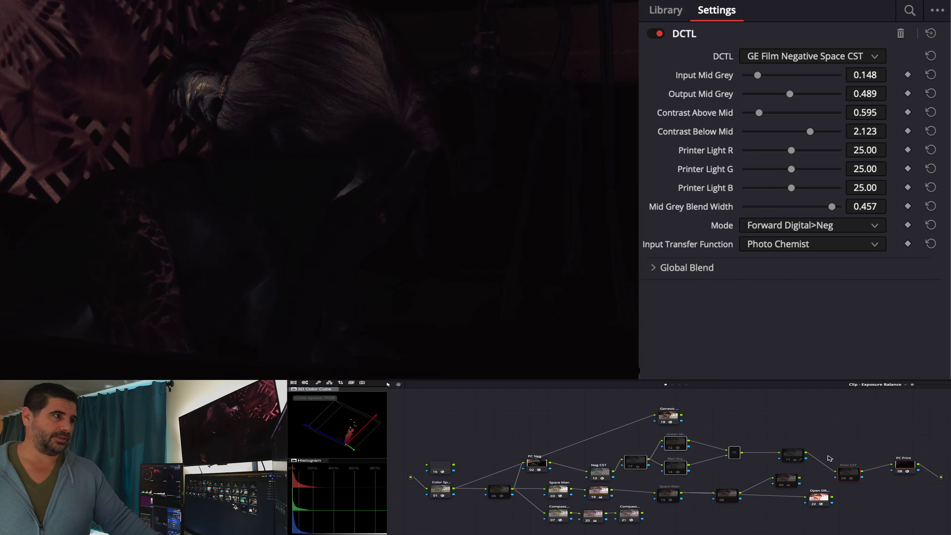
key(ctrl+d)
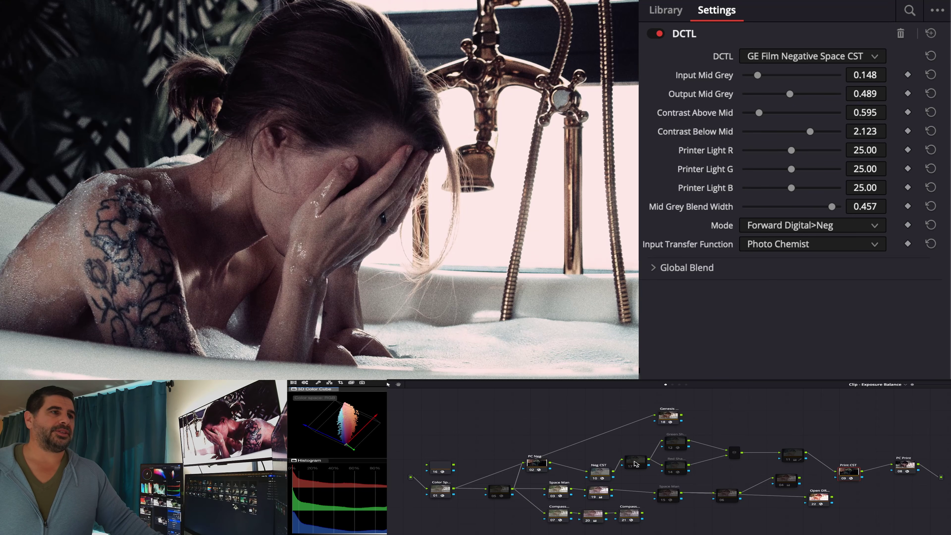
Move the Neg CST node directly beside PC Neg in the node tree
click(634, 463)
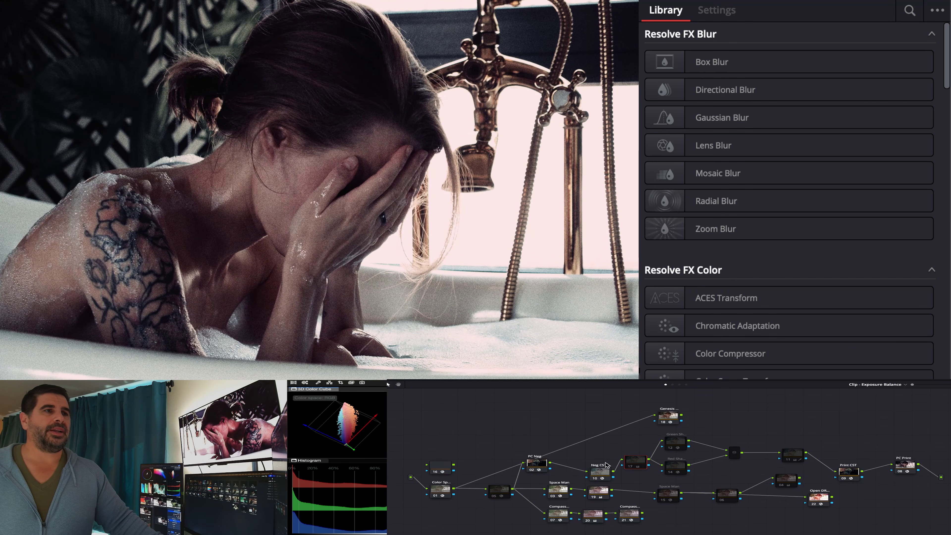
drag(596, 476, 566, 464)
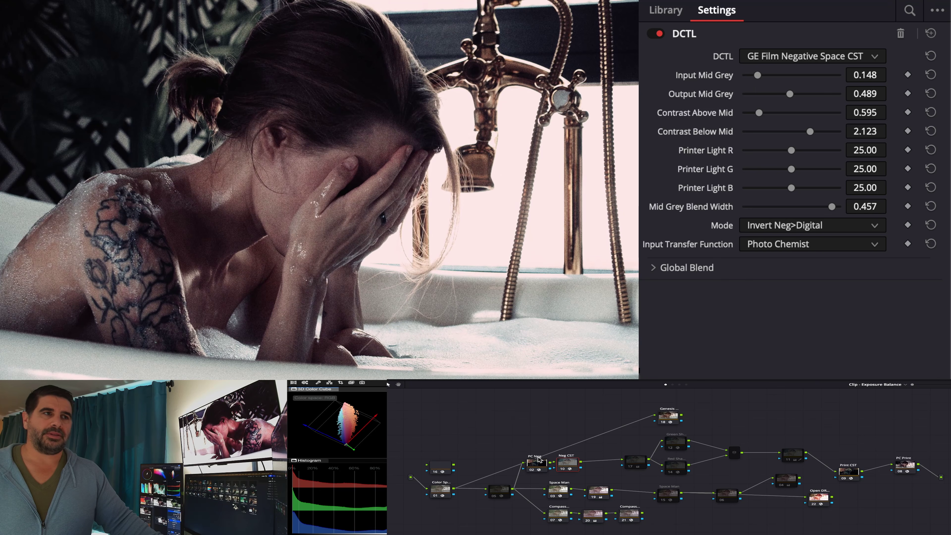
Review PC Neg's Photo Chemist settings, and enable the first grading node after Neg CST and move it closer to Neg CST
click(444, 494)
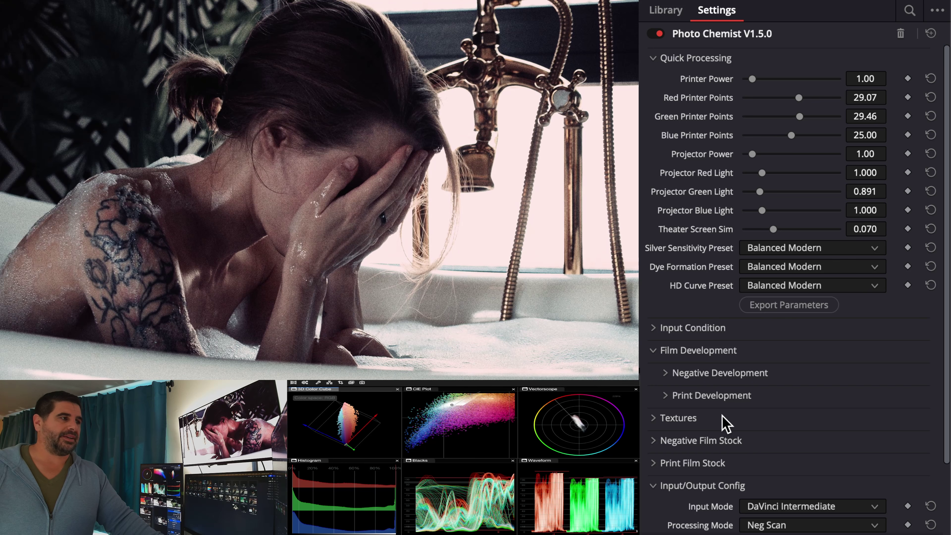
scroll(758, 465, down, 3)
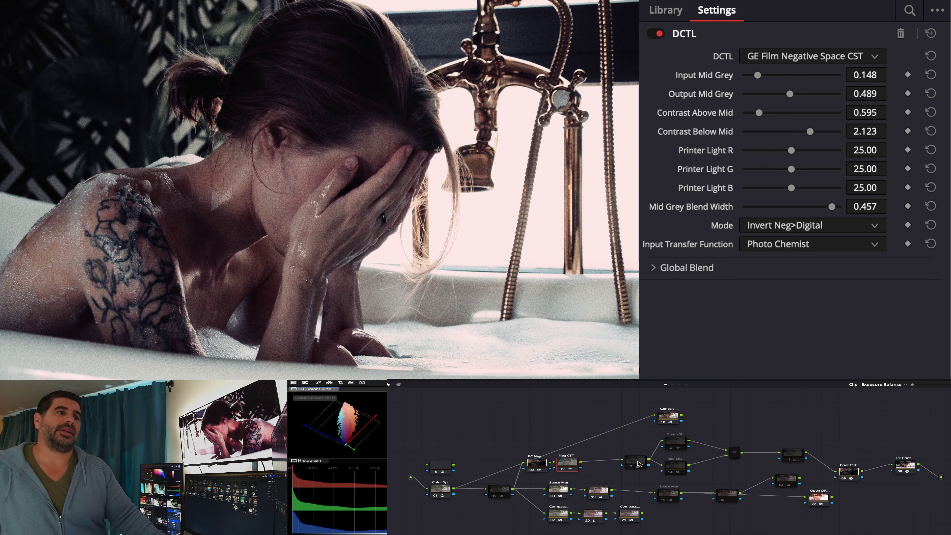
click(637, 464)
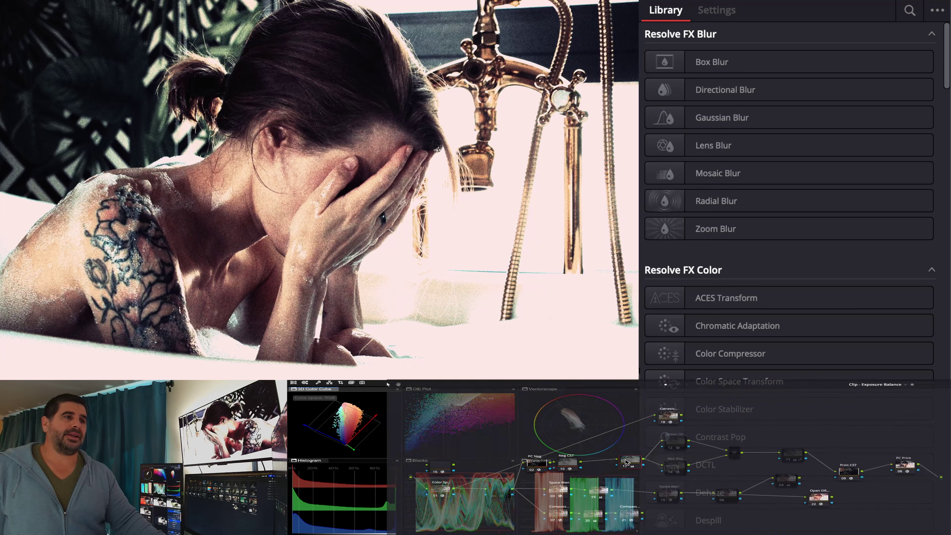
drag(629, 460, 613, 456)
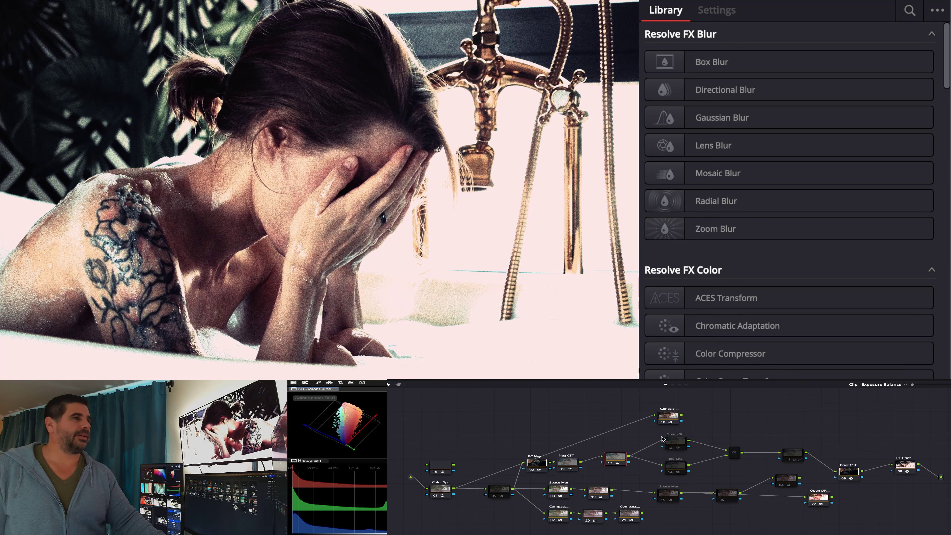
Enable the green shaper node and use Highlight to set Center -25.81, Range 43.29, Luma Low/High 0.326 and Luma Range 0.959
click(676, 444)
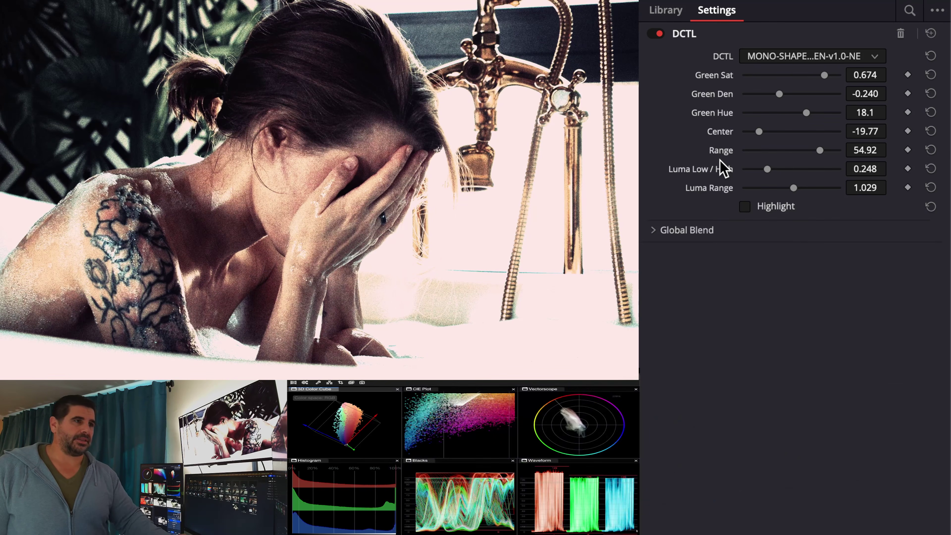
click(744, 206)
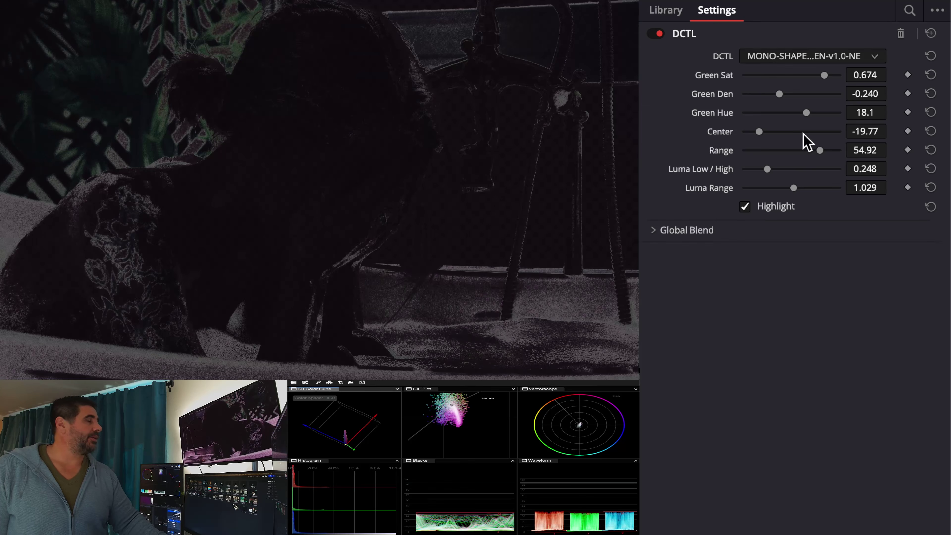
mouse_move(760, 131)
mouse_down()
mouse_move(788, 131)
mouse_move(750, 137)
mouse_up()
drag(820, 150, 788, 188)
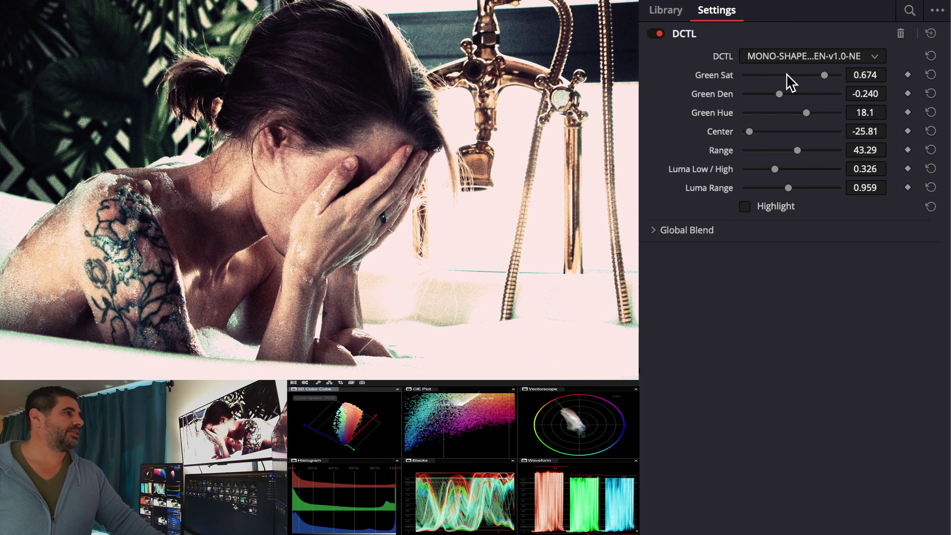
Reset the green shaper's color adjustments and set Green Sat to 0.659, Green Den to -0.395 and Green Hue to 19.1
double_click(713, 76)
double_click(716, 93)
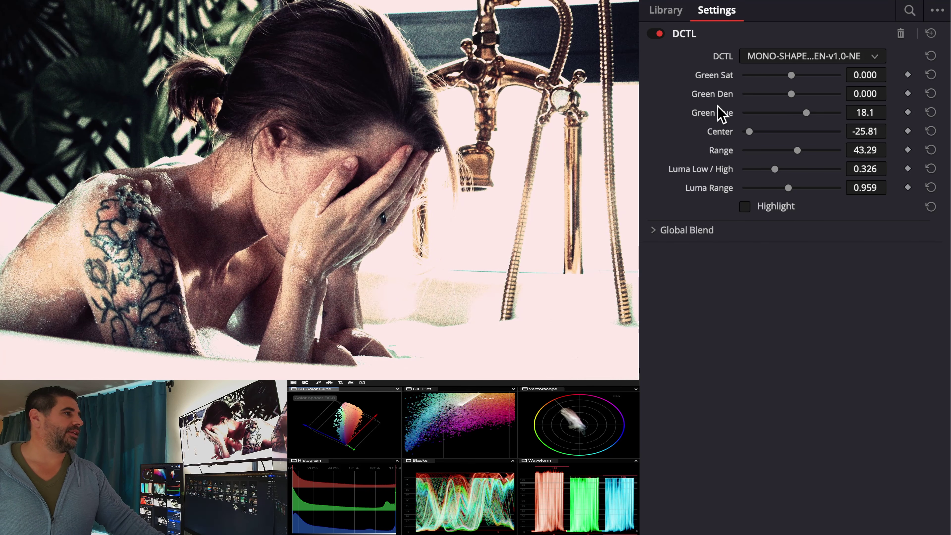
double_click(720, 112)
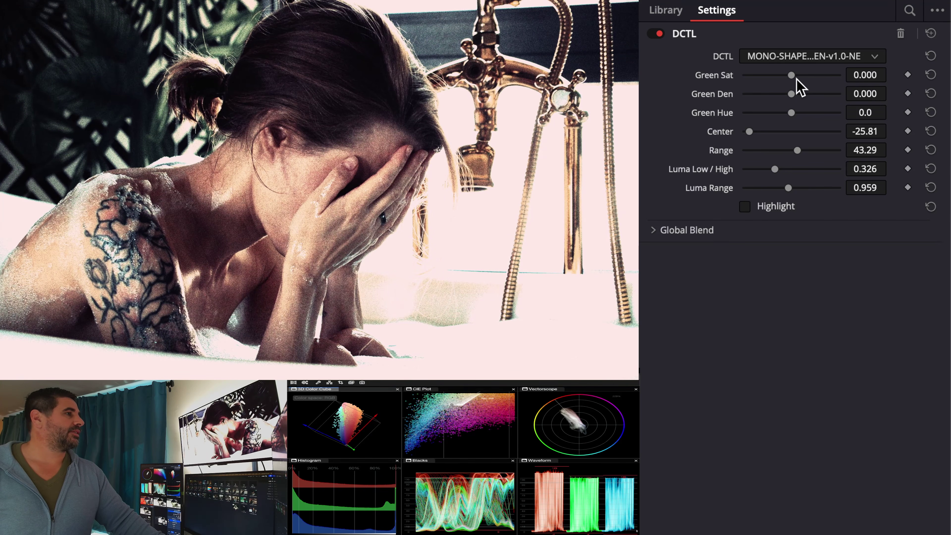
drag(790, 94, 823, 77)
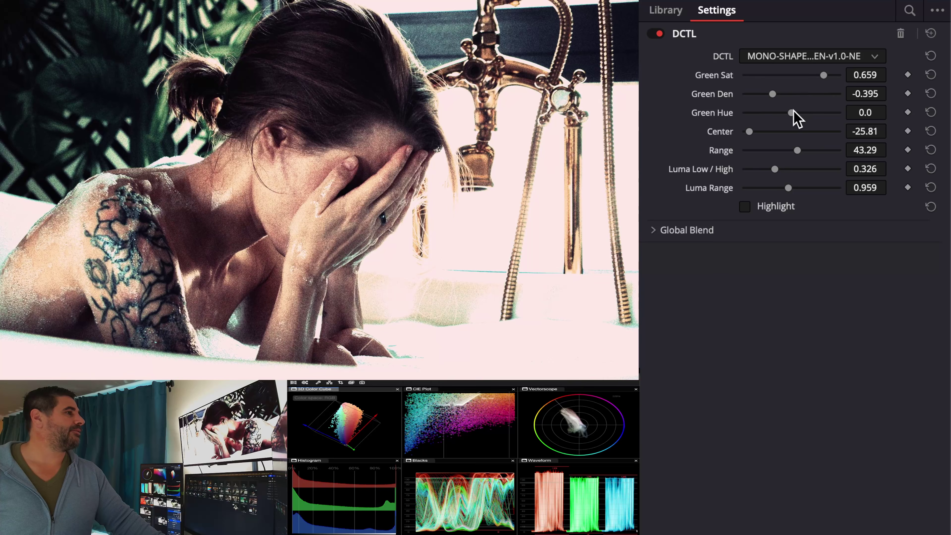
mouse_move(793, 114)
mouse_down()
mouse_move(825, 114)
mouse_move(765, 114)
mouse_move(807, 114)
mouse_up()
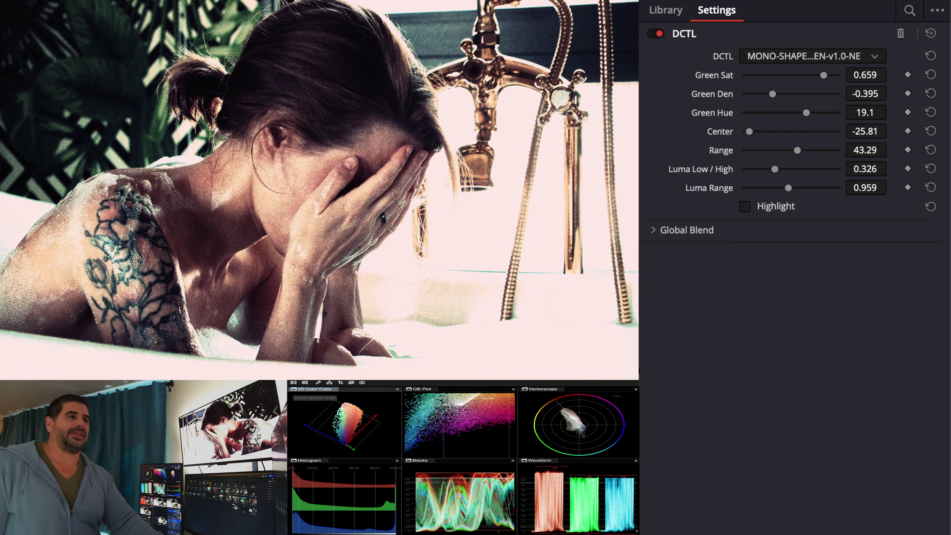
Enable and relabel the skin shaper node, using Highlight to set Center -26.28, Range 47.95, Luma Low/High 0.736 and Luma Range 0.959
right_click(671, 466)
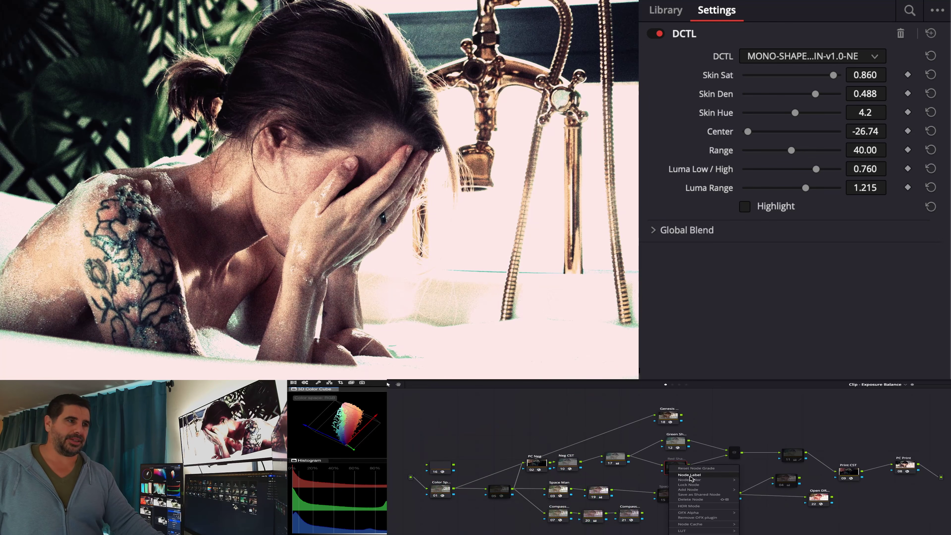
click(690, 475)
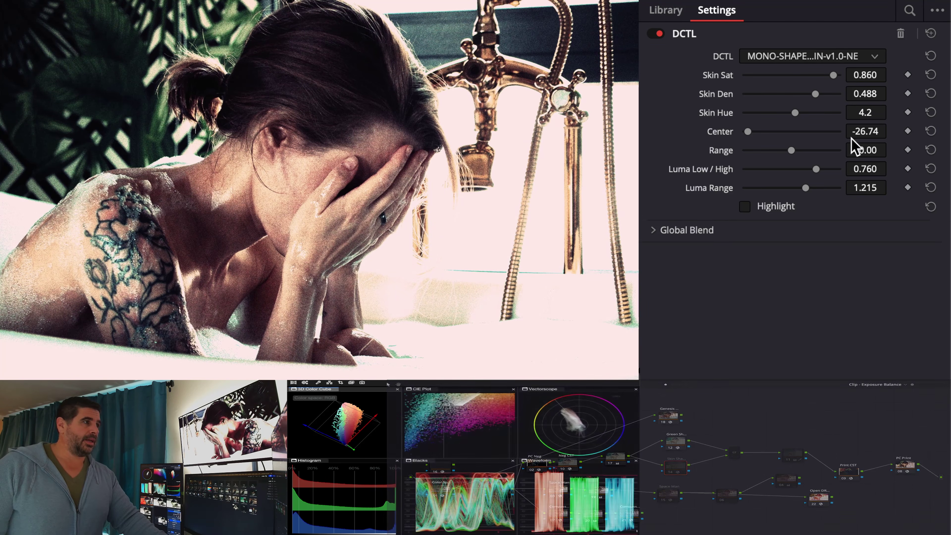
click(778, 208)
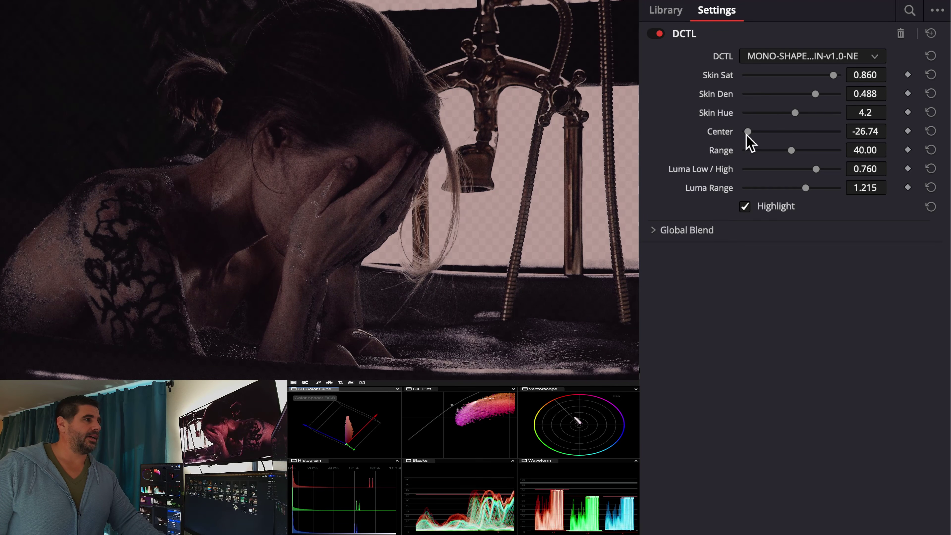
drag(746, 134, 788, 187)
click(779, 205)
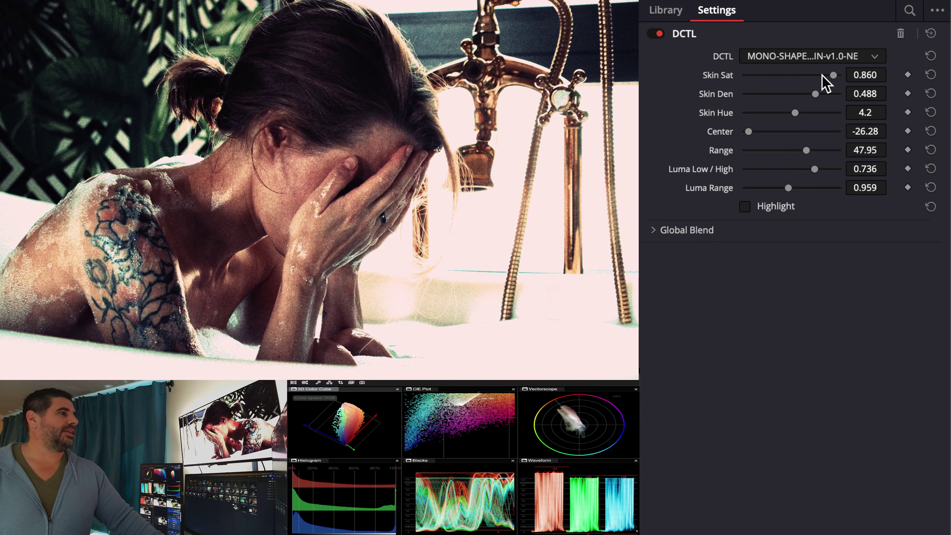
Reset the skin shaper's color adjustments and set Skin Sat to 0.783, Skin Den to 0.504 and Skin Hue to -3.3
double_click(724, 94)
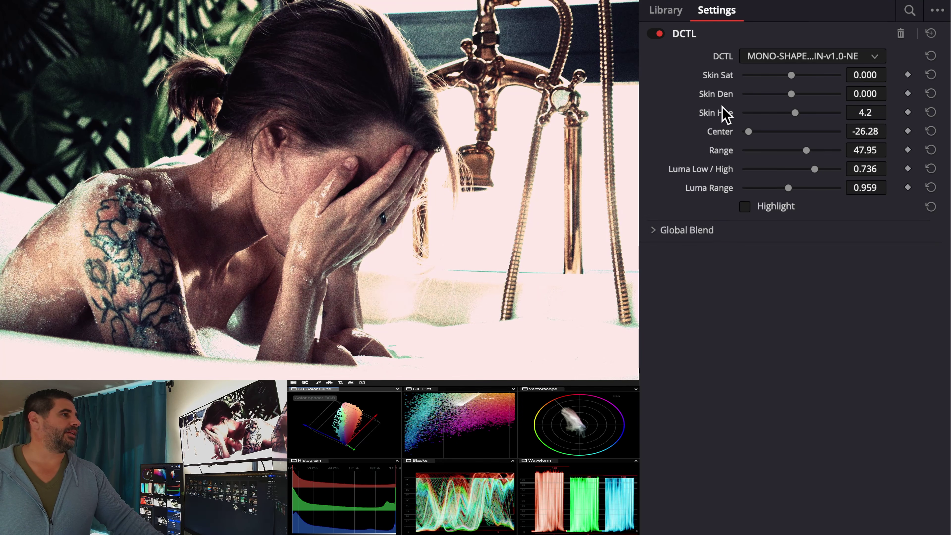
double_click(722, 113)
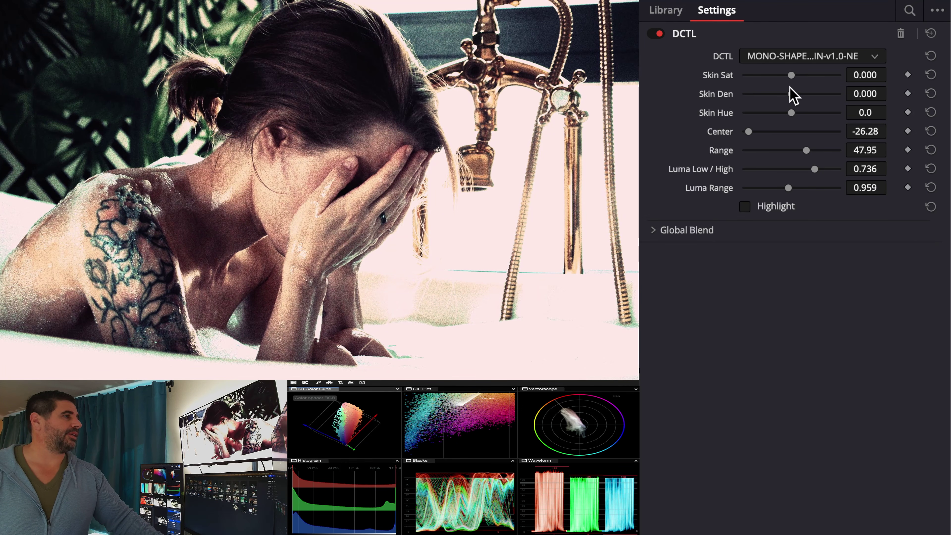
drag(791, 94, 836, 76)
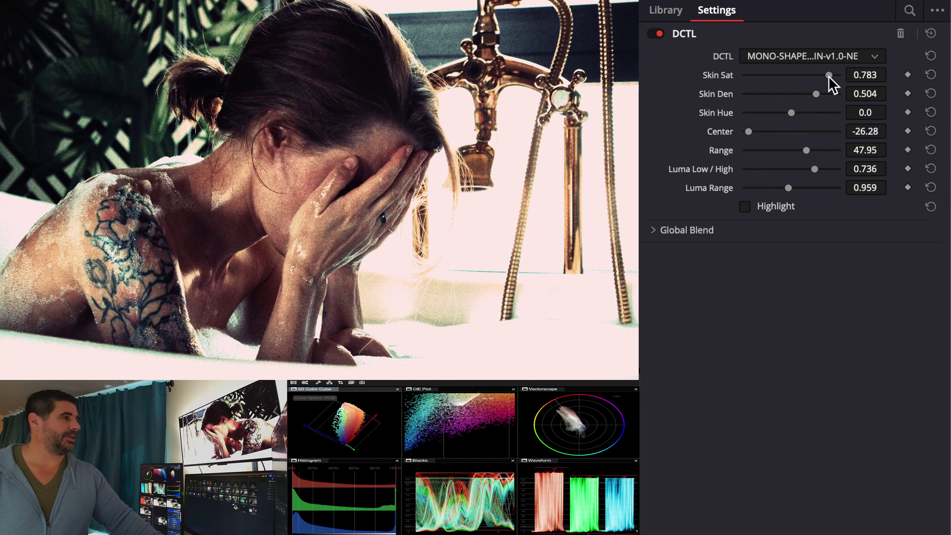
mouse_move(793, 113)
mouse_down()
mouse_move(809, 113)
mouse_move(784, 113)
mouse_up()
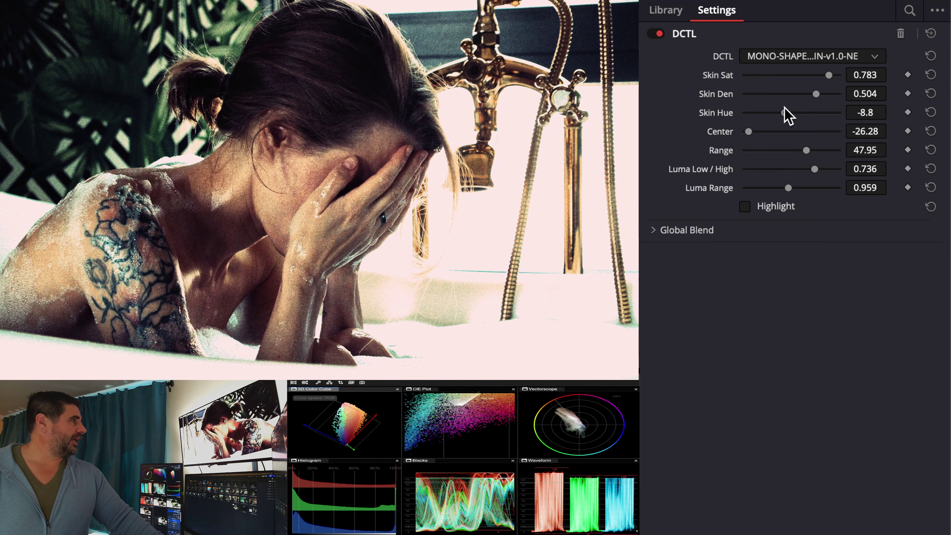
mouse_move(781, 112)
mouse_down()
mouse_move(822, 112)
mouse_move(756, 113)
mouse_move(788, 113)
mouse_up()
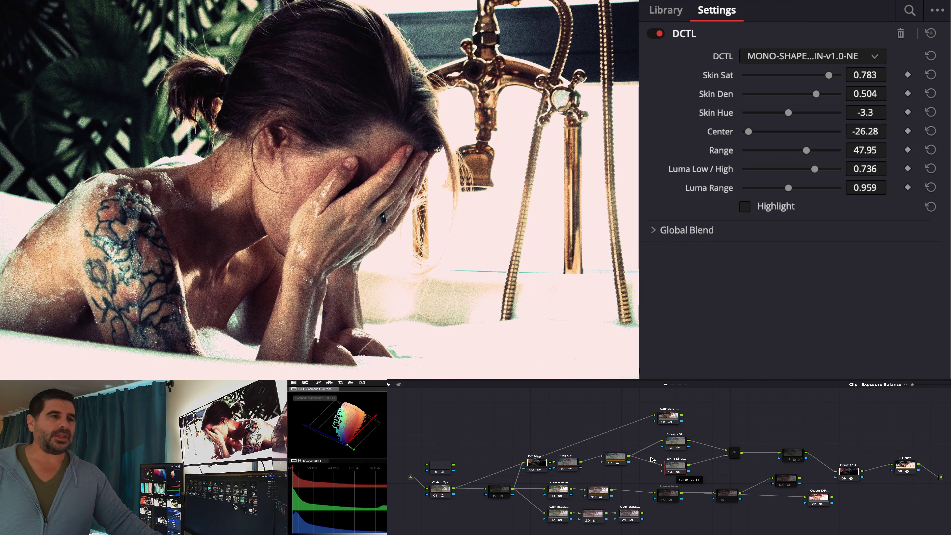
Check the Neg CST and Print CST settings and move the lower alternative node branches farther down the tree
click(567, 463)
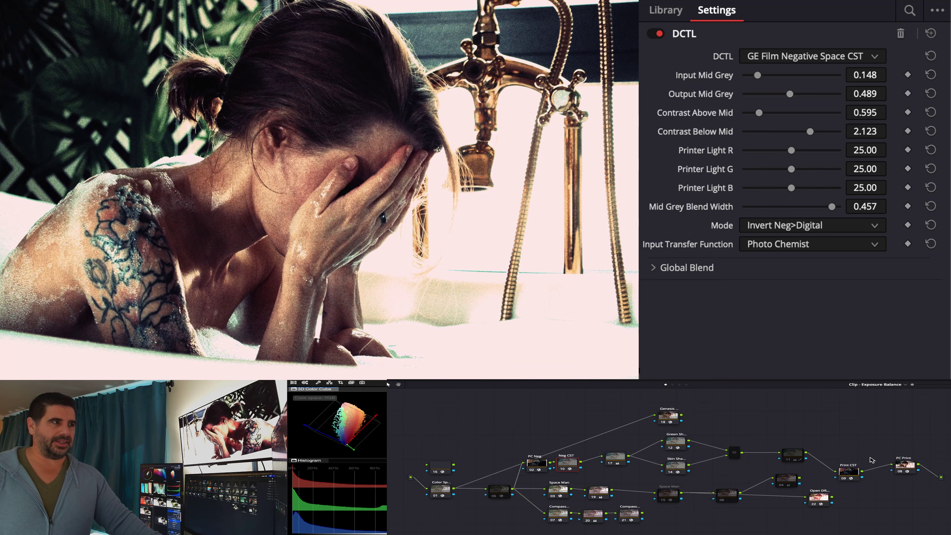
click(849, 473)
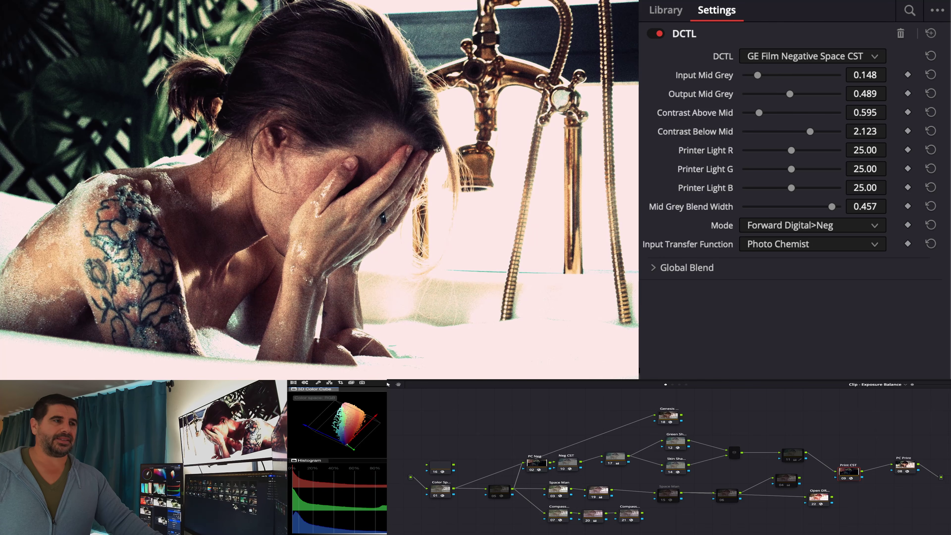
drag(756, 533, 530, 482)
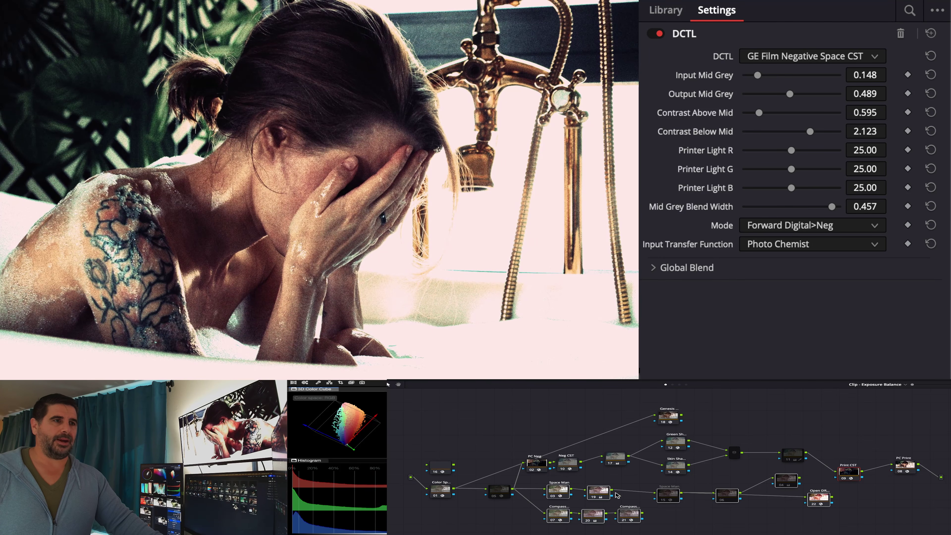
click(601, 492)
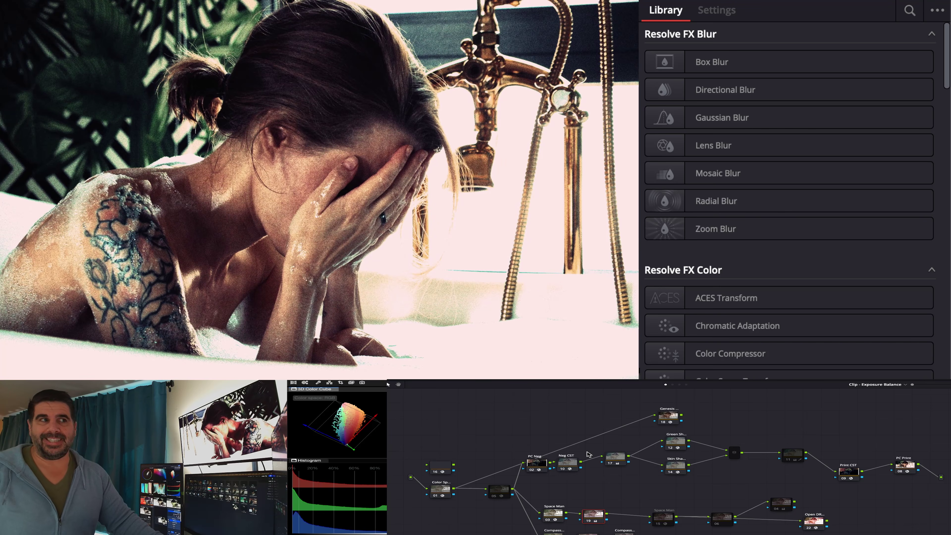
Route Neg CST to the tree output, comparing its image with that of the node before PC Neg routed there
click(576, 463)
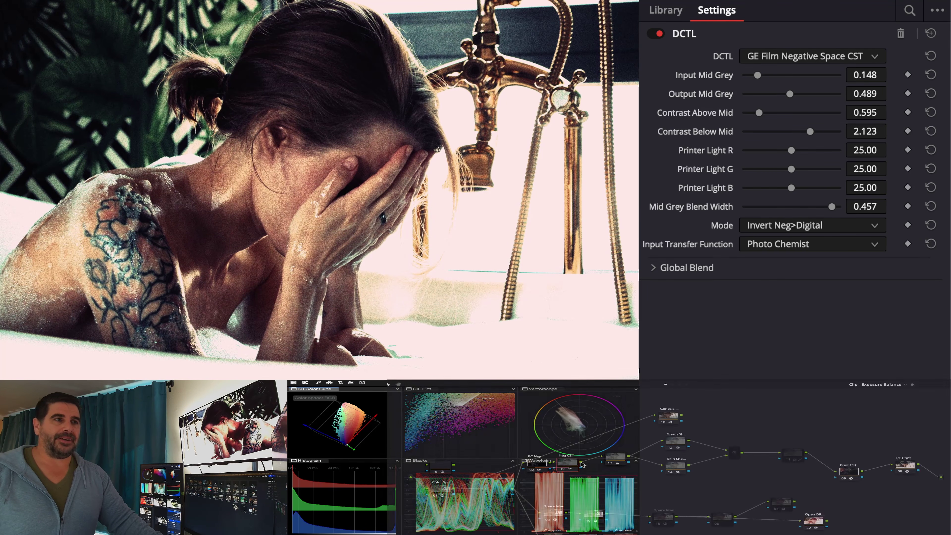
drag(726, 498, 940, 477)
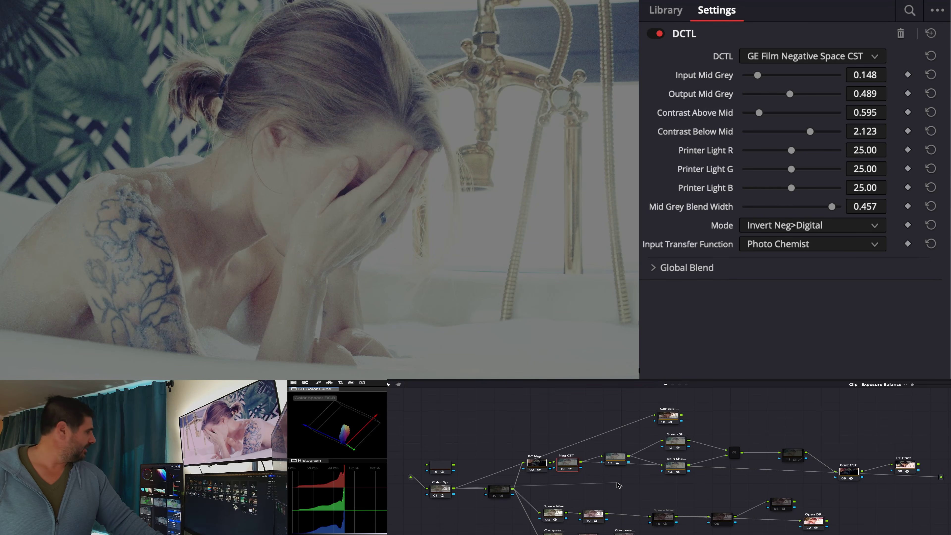
drag(685, 483, 936, 479)
drag(942, 480, 942, 481)
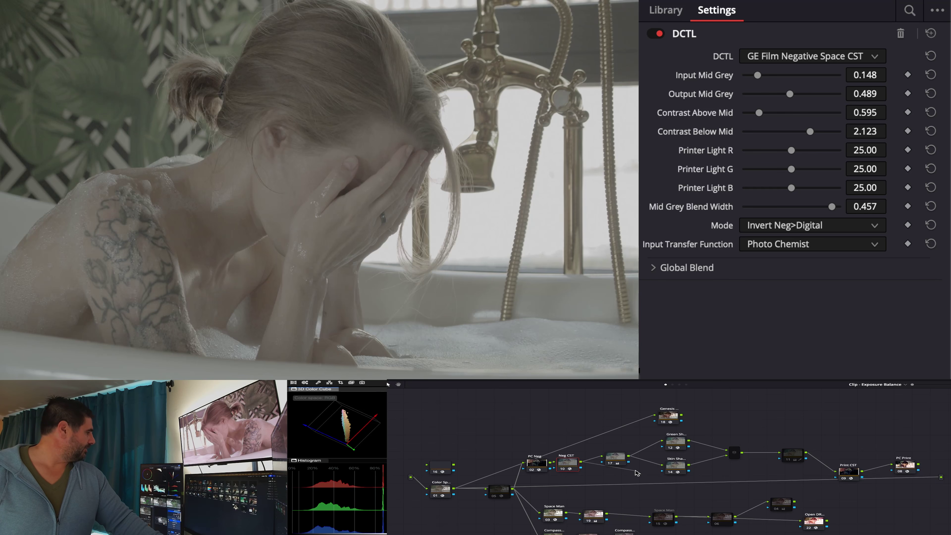
drag(638, 473, 849, 480)
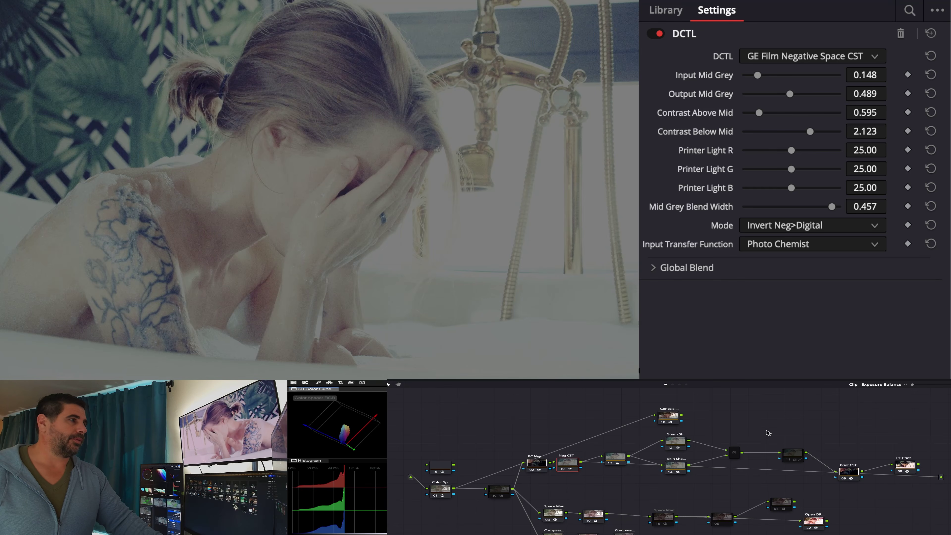
Set Neg CST's Output Mid Grey to 0.404, Contrast Above Mid to 0.550 and Contrast Below Mid to 1.561
drag(790, 94, 780, 94)
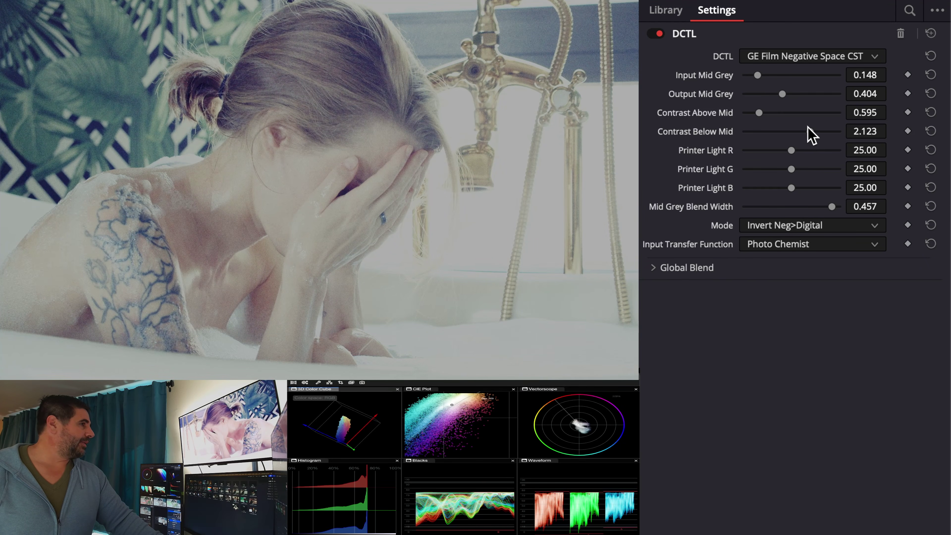
drag(809, 131, 759, 112)
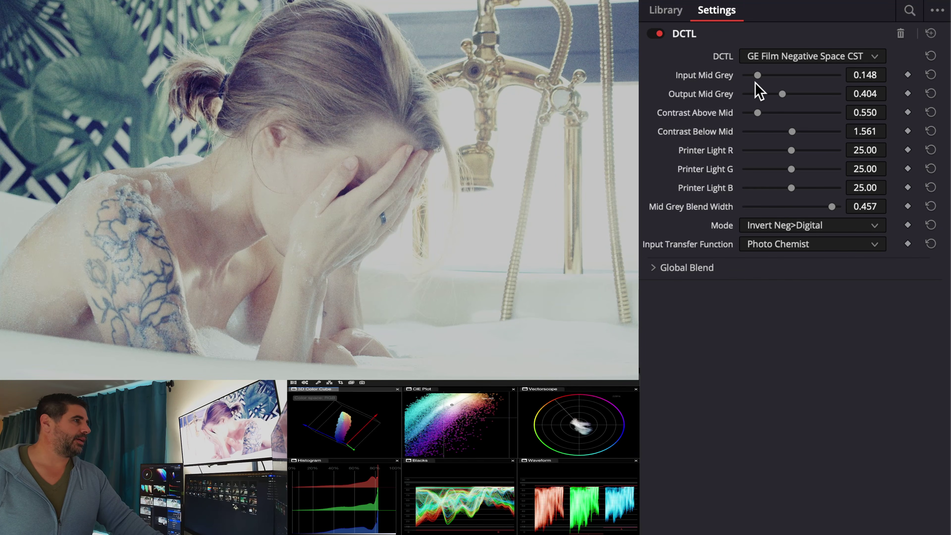
drag(757, 76, 757, 76)
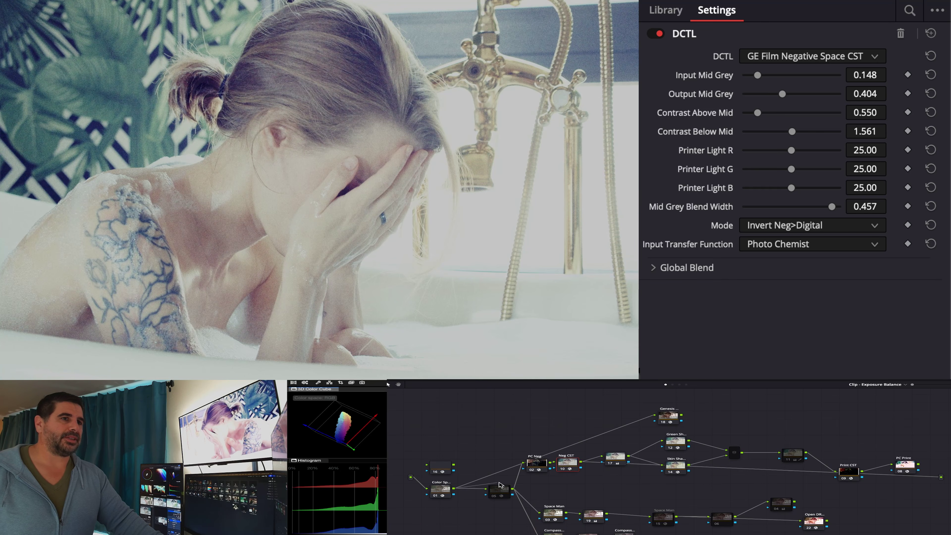
Compare the adjusted Neg CST with the original by routing the node before PC Neg to the output and reconnecting Neg CST
drag(512, 489, 940, 477)
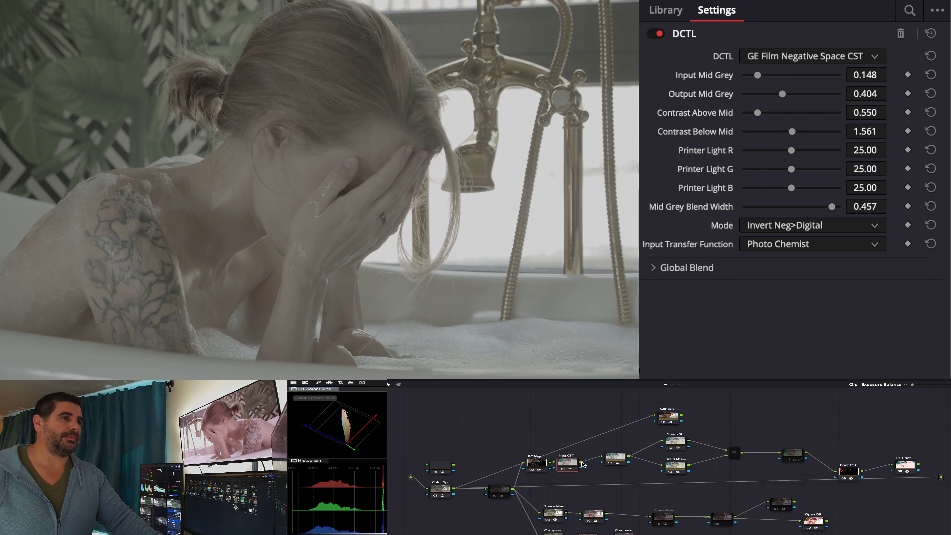
drag(689, 466, 837, 473)
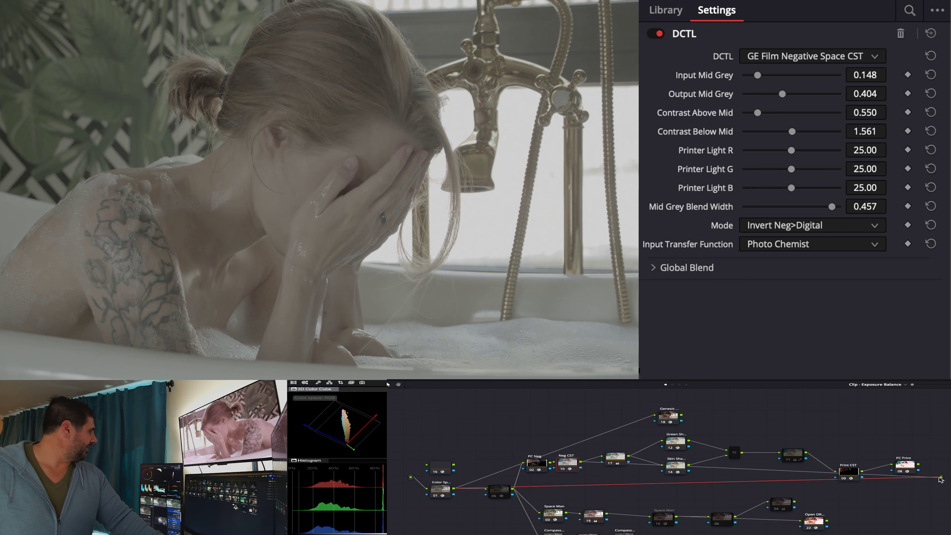
drag(940, 478, 941, 479)
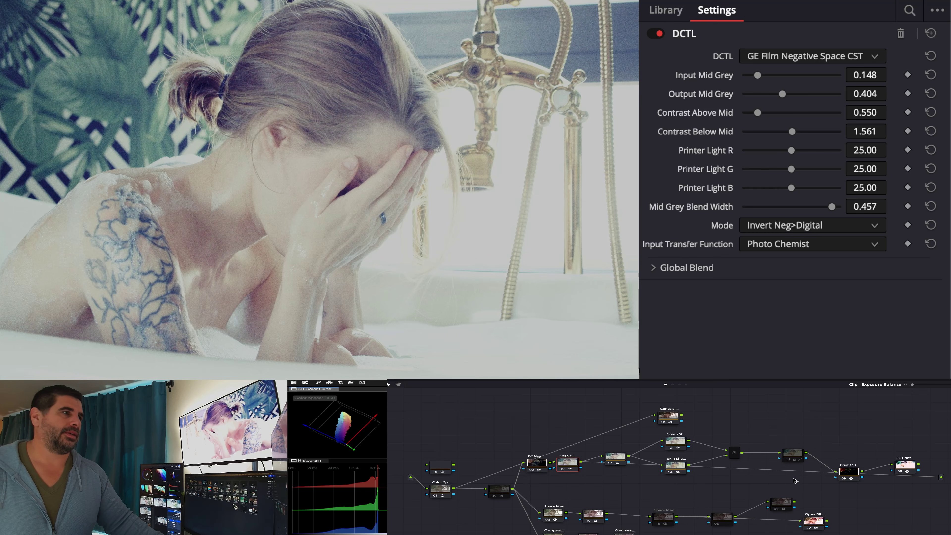
Paste the adjusted Neg CST settings onto the Print CST node and set its Mode to Forward Digital>Neg
click(848, 471)
key(ctrl+v)
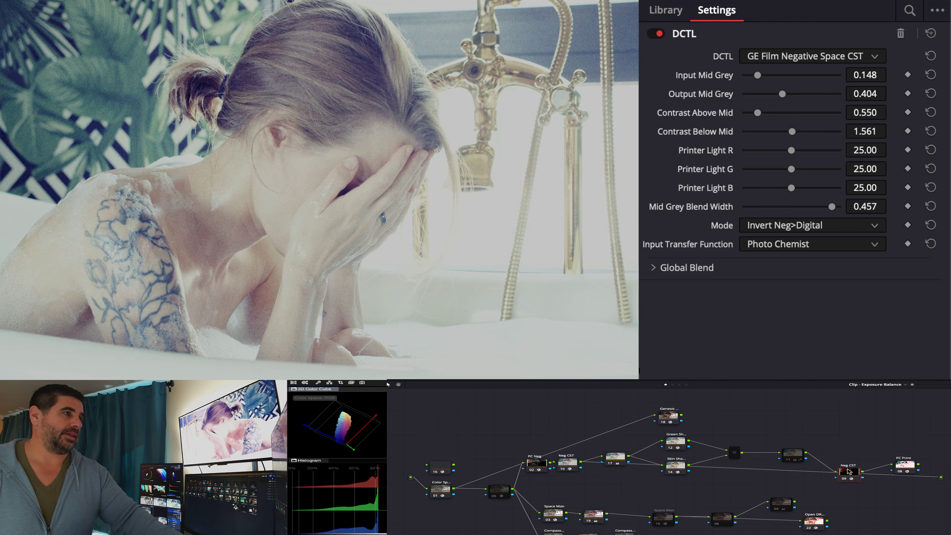
click(763, 227)
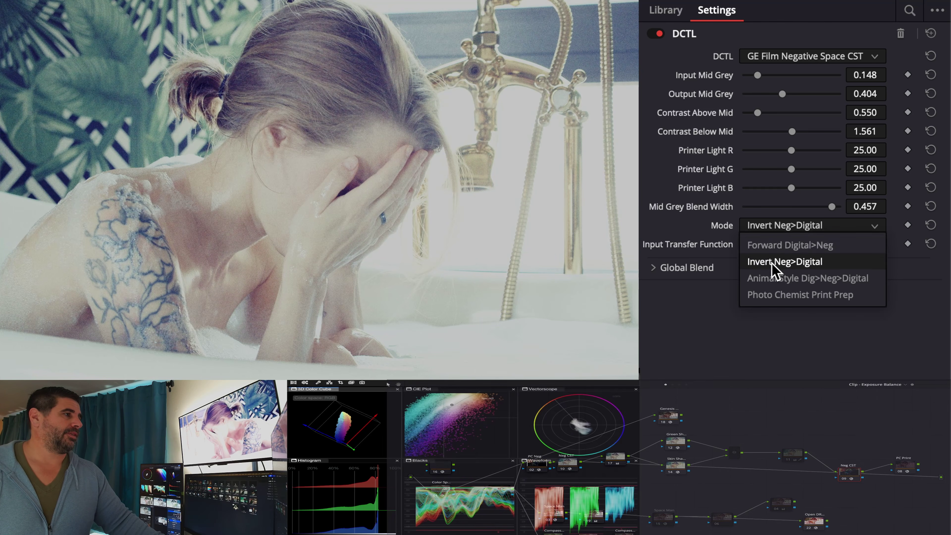
click(772, 246)
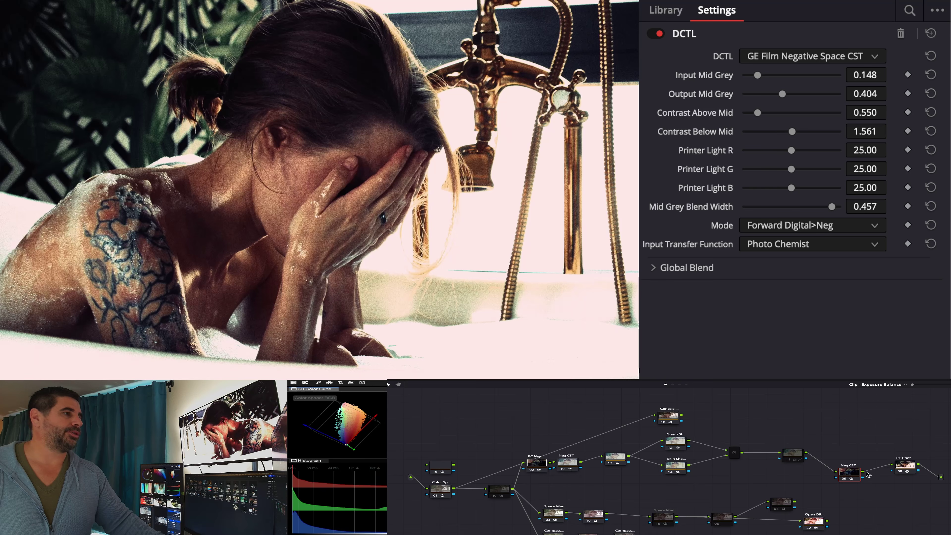
Inspect the highlight masks of the green and skin shaper nodes, switching each one off after viewing
click(665, 443)
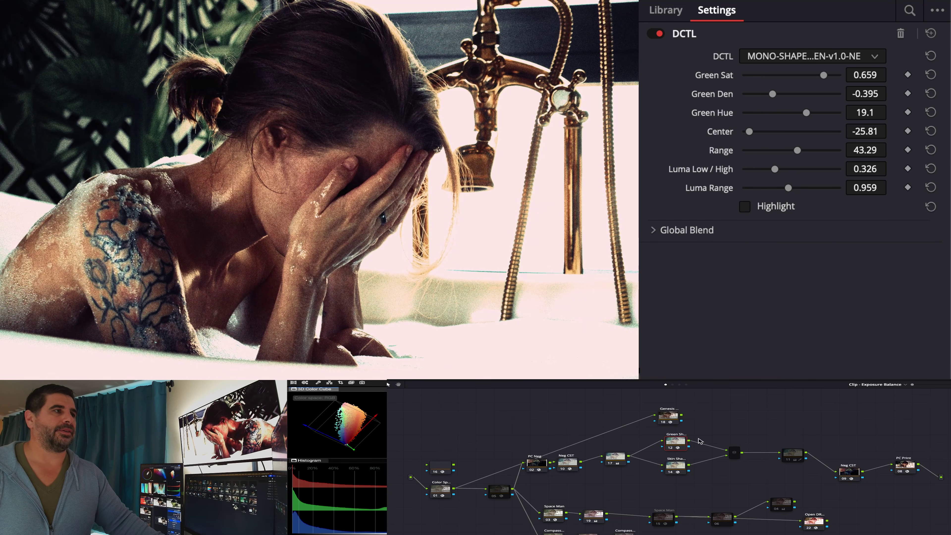
click(743, 207)
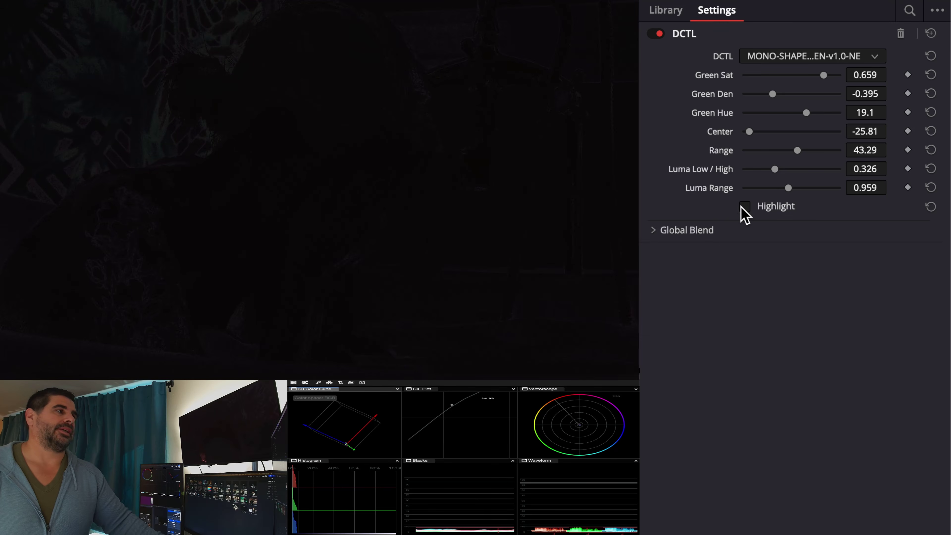
click(744, 207)
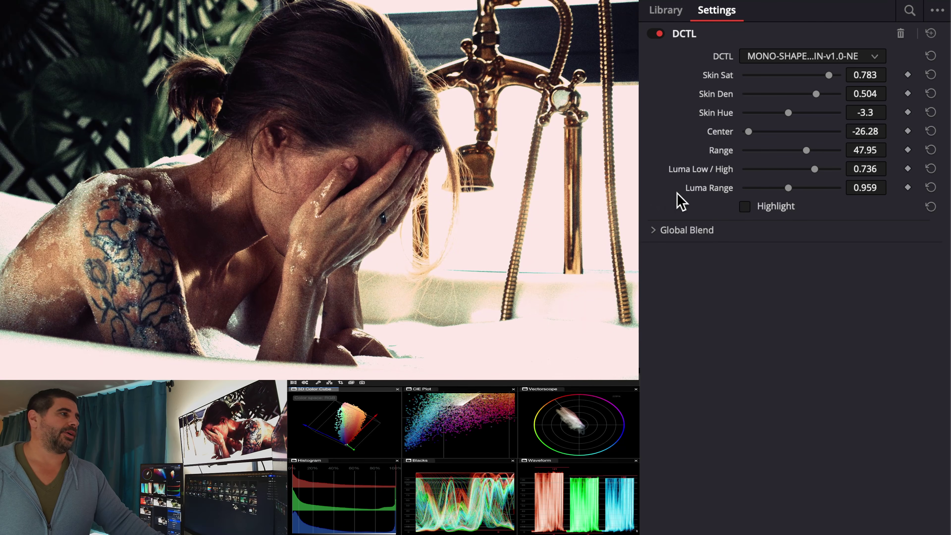
click(775, 210)
click(777, 212)
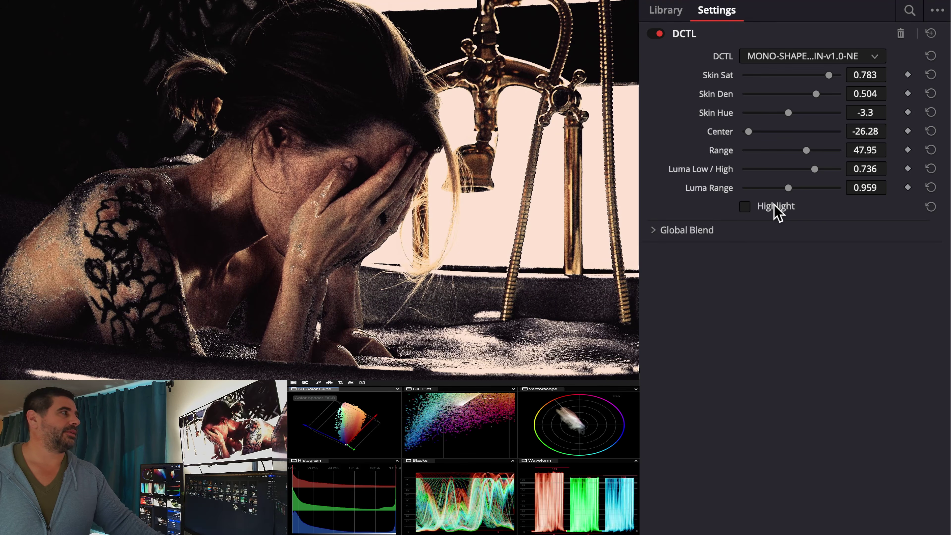
click(774, 208)
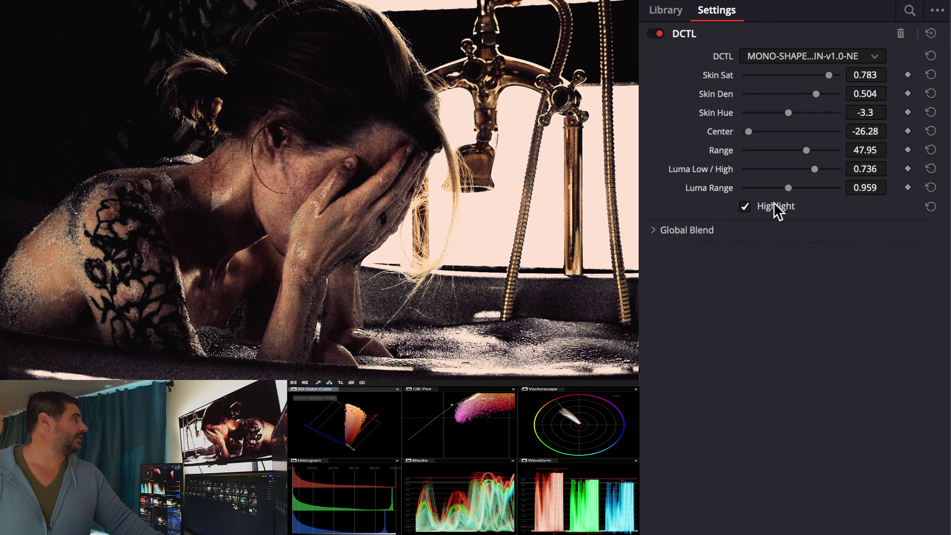
click(777, 211)
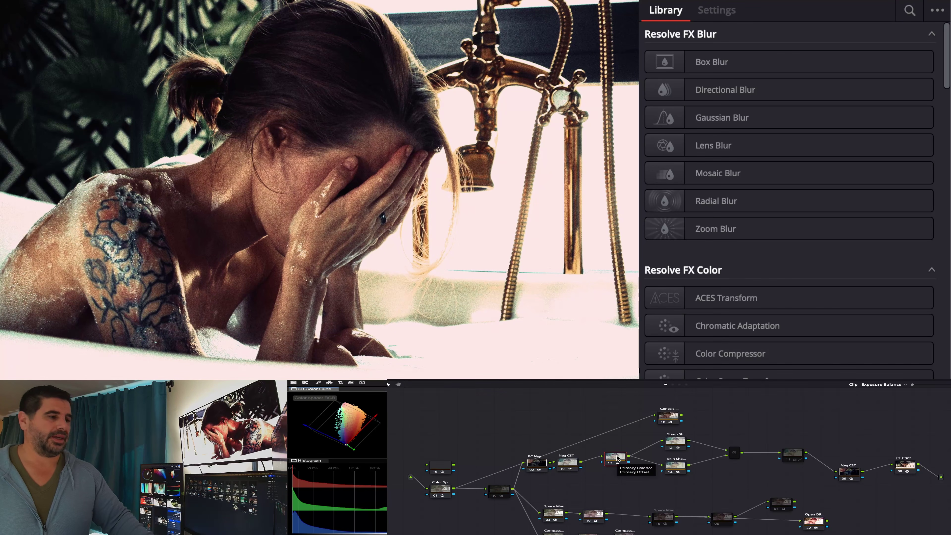
Toggle the primary balance node after Neg CST off and on to compare its effect
key(ctrl+d)
key(ctrl+d)
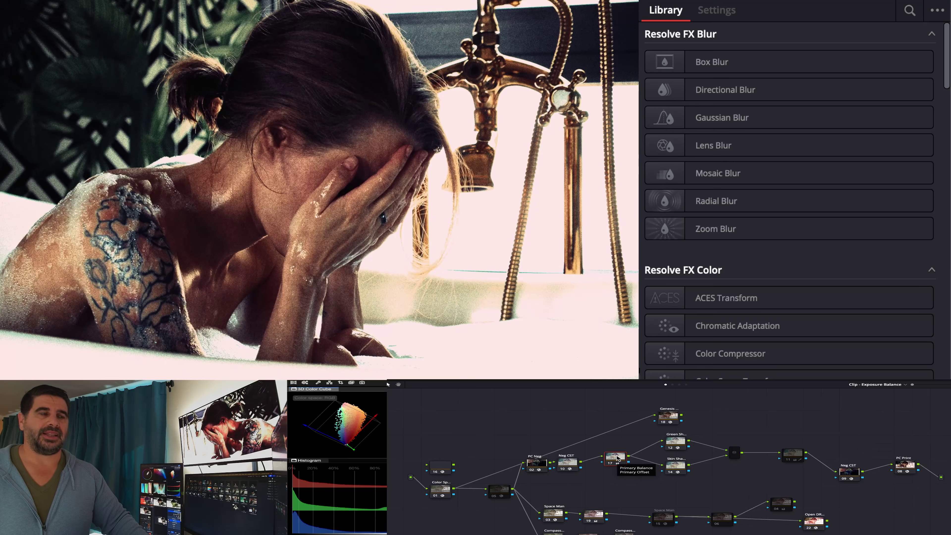
key(ctrl+d)
key(ctrl+d)
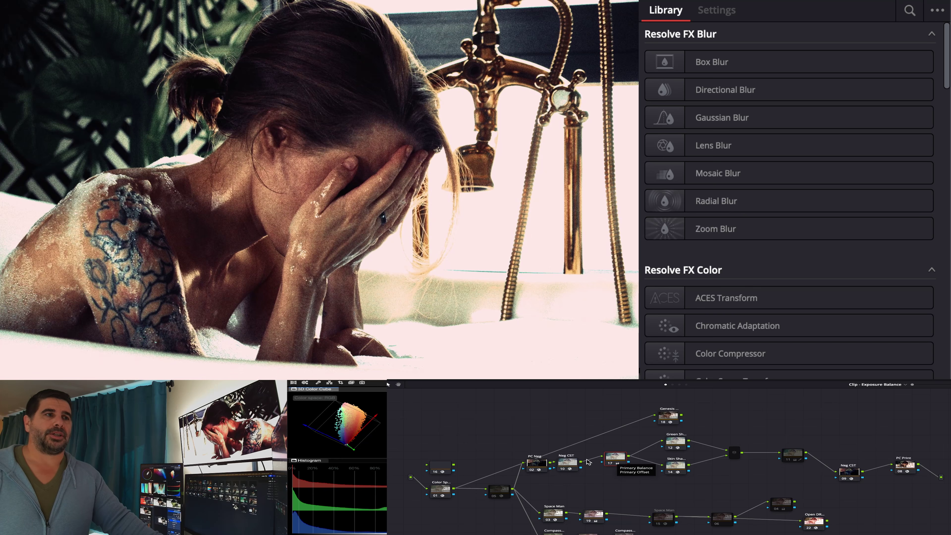
Compare the Neg CST image with the ungraded image by rerouting the tree output, leaving Neg CST connected
drag(582, 464, 941, 477)
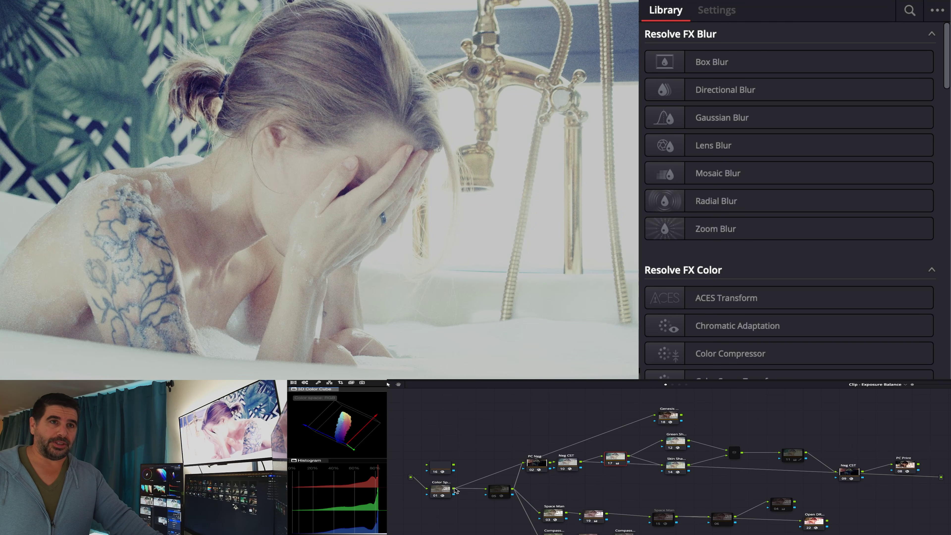
drag(454, 488, 940, 478)
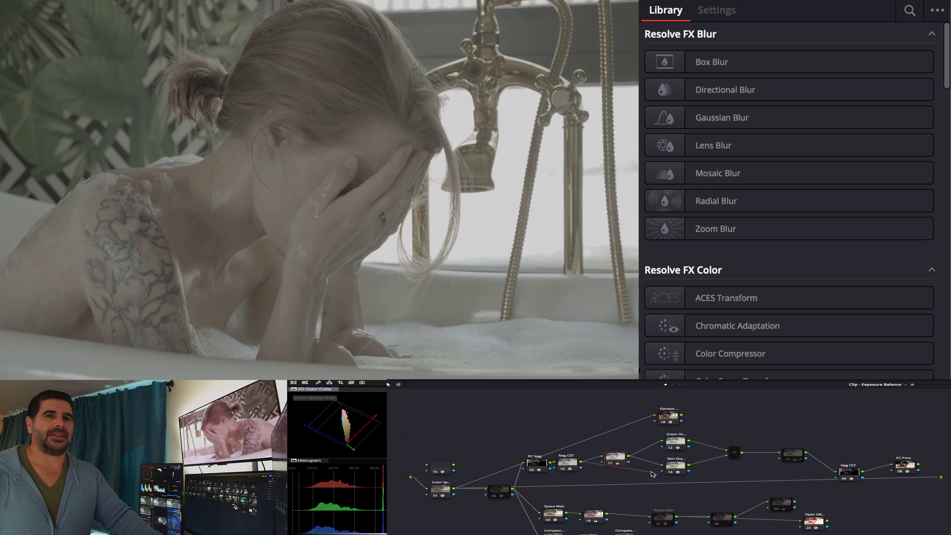
drag(653, 473, 940, 478)
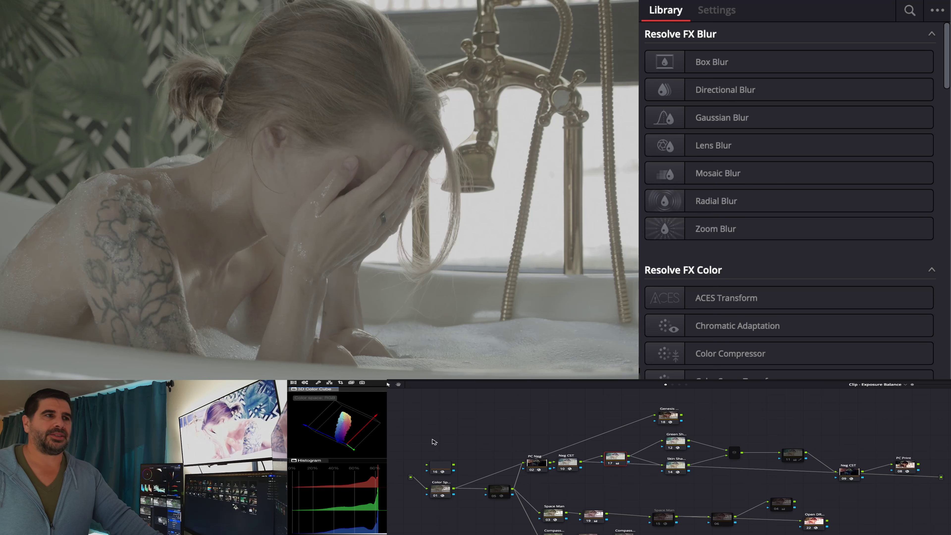
key(shift+d)
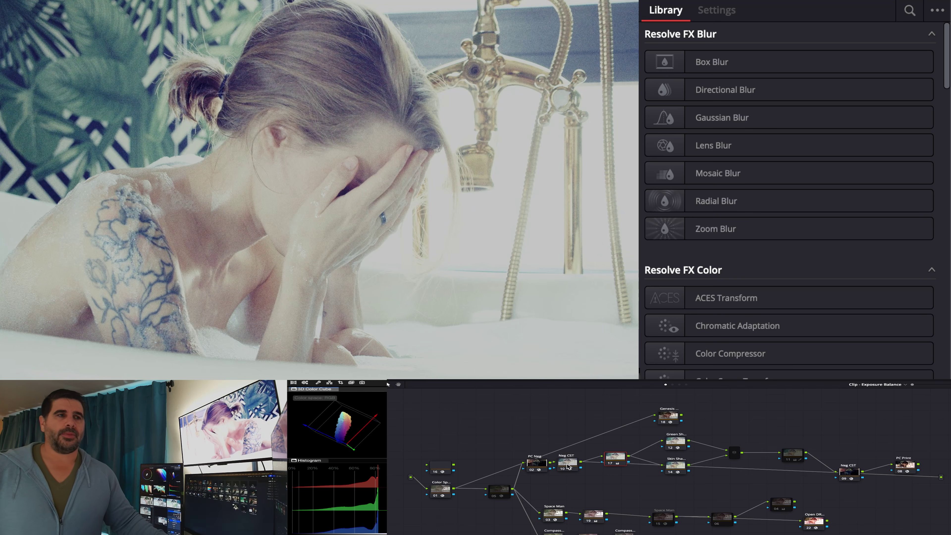
Move the Space Man node up and load GE Film Negative Space CST with Davinci Intermediate as its input transfer function
click(553, 515)
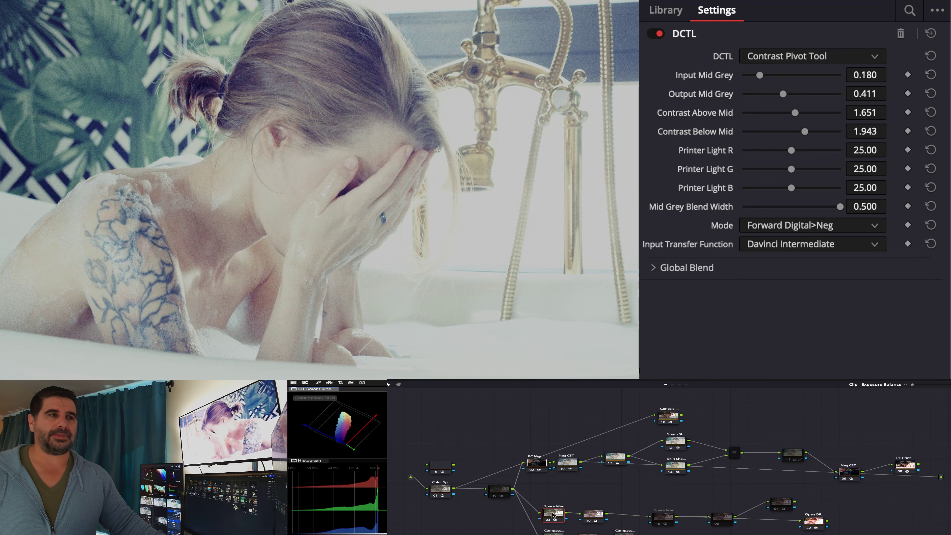
drag(552, 513, 548, 494)
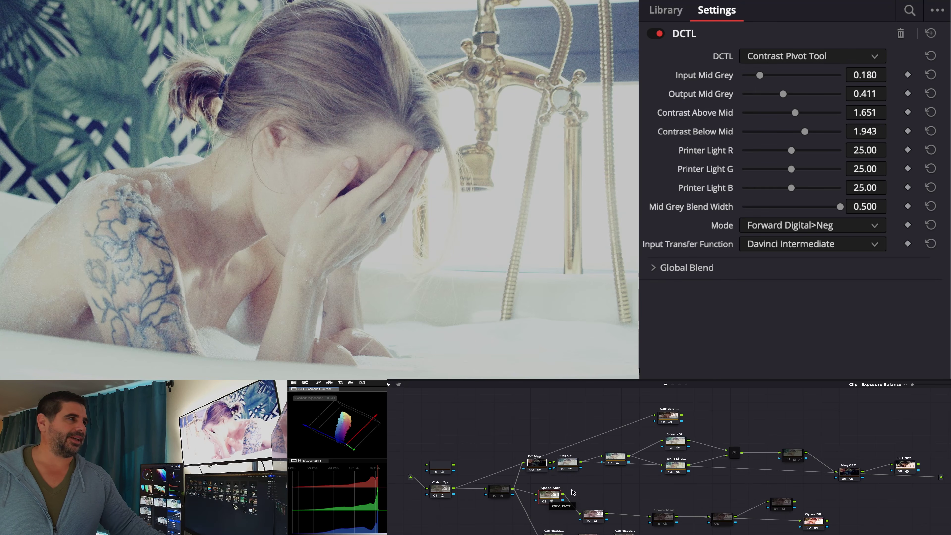
click(771, 59)
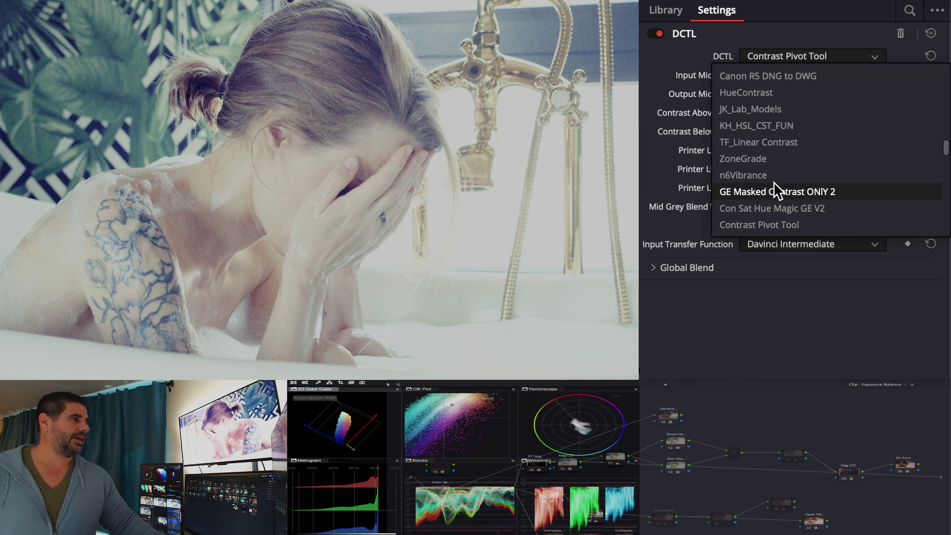
scroll(781, 202, down, 10)
scroll(778, 196, down, 10)
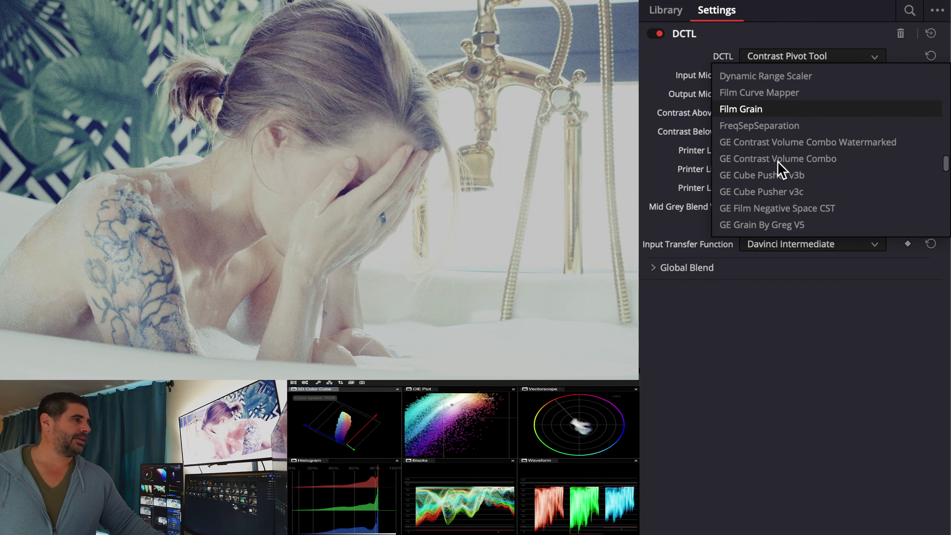
scroll(780, 185, up, 3)
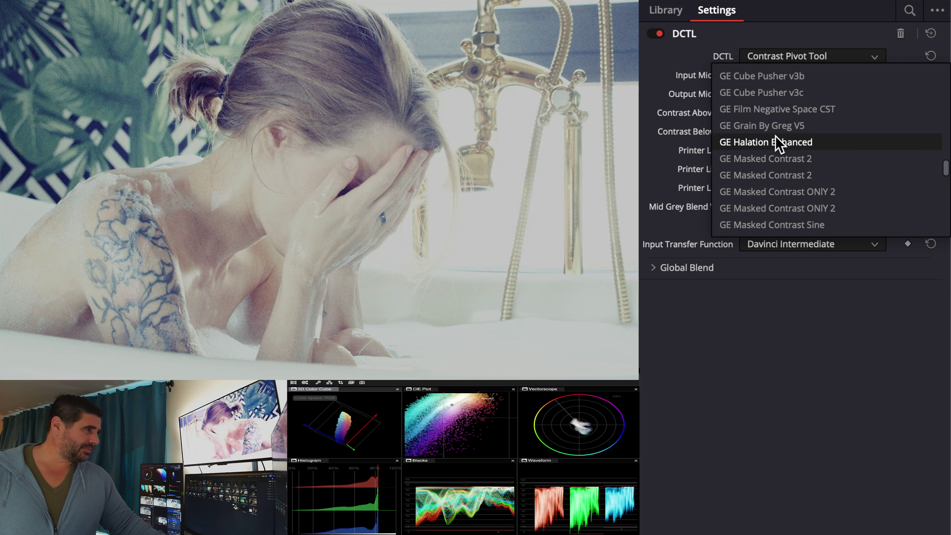
click(784, 116)
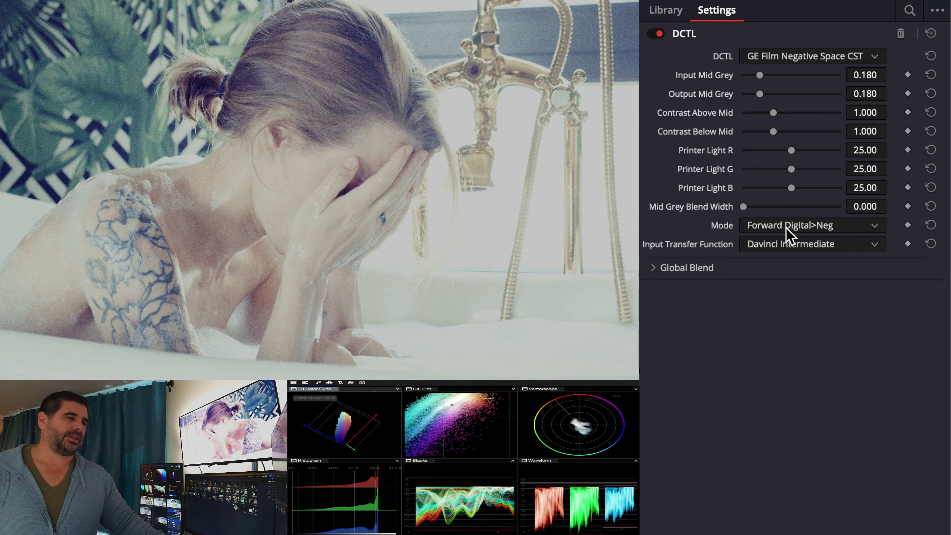
click(786, 245)
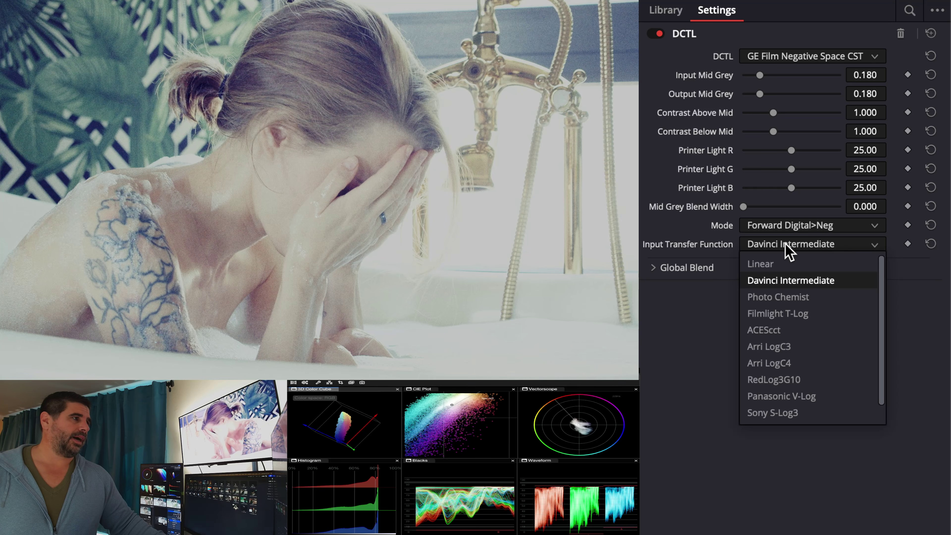
click(790, 281)
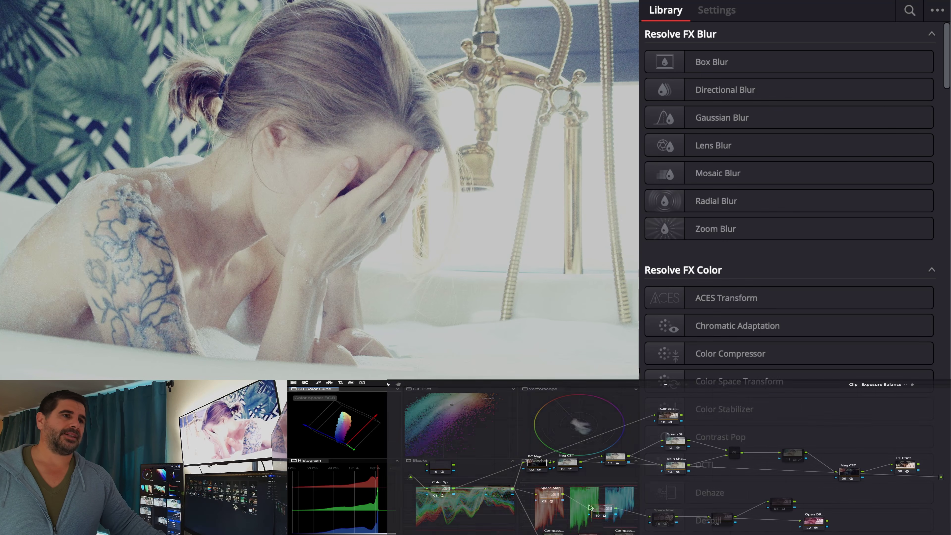
Route the Space Man node to the output and set Output Mid Grey to 0.690, Contrast Above Mid to 1.471 and Contrast Below Mid to 1.449
drag(694, 490, 940, 477)
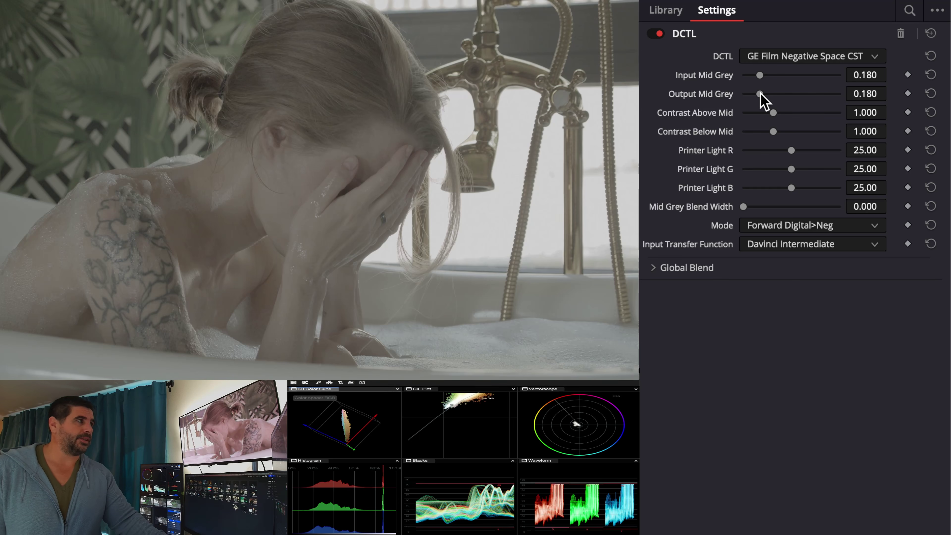
drag(759, 93, 790, 95)
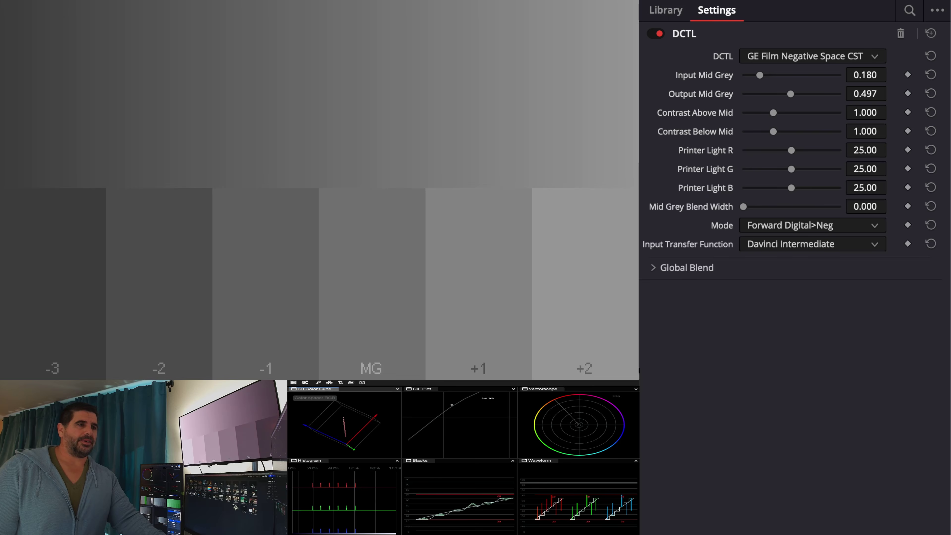
double_click(723, 96)
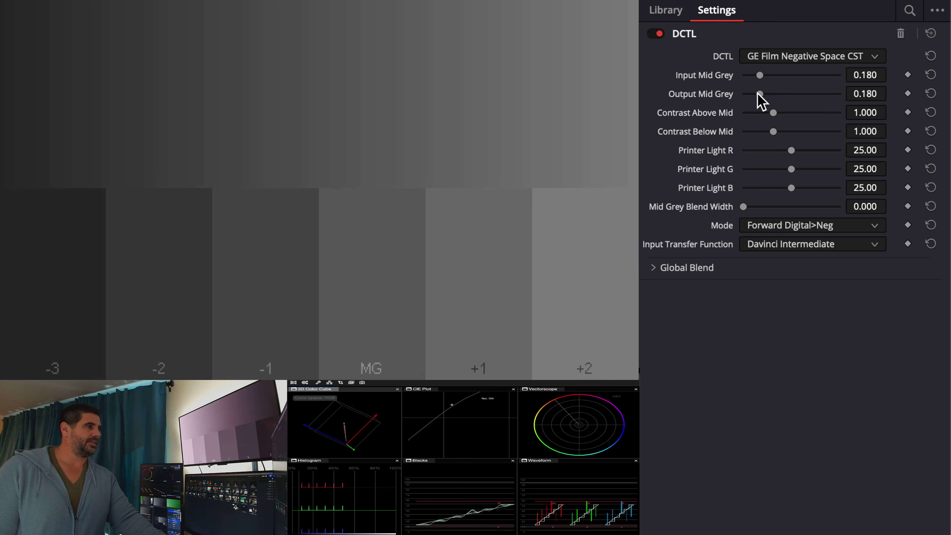
drag(757, 93, 808, 92)
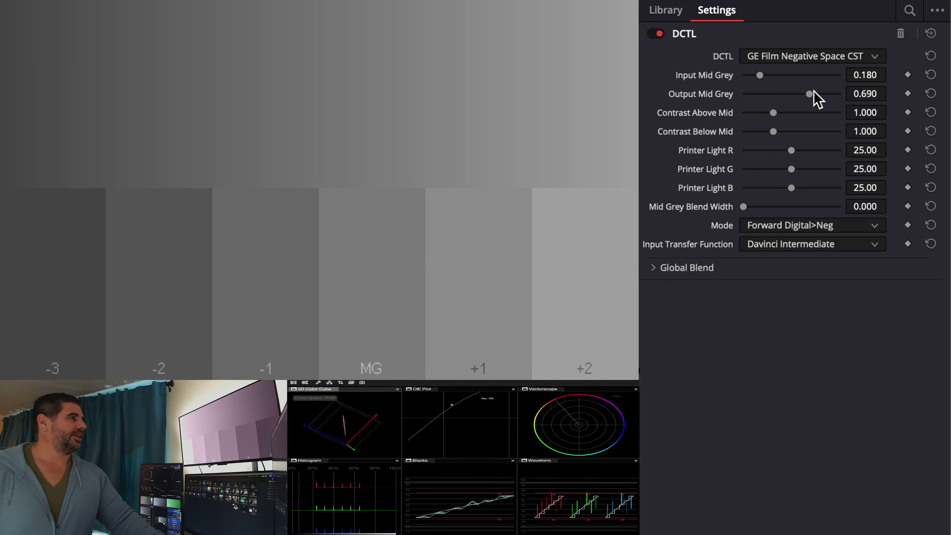
drag(773, 113, 773, 117)
mouse_move(785, 117)
mouse_down()
mouse_move(792, 122)
mouse_move(763, 132)
mouse_move(788, 131)
mouse_up()
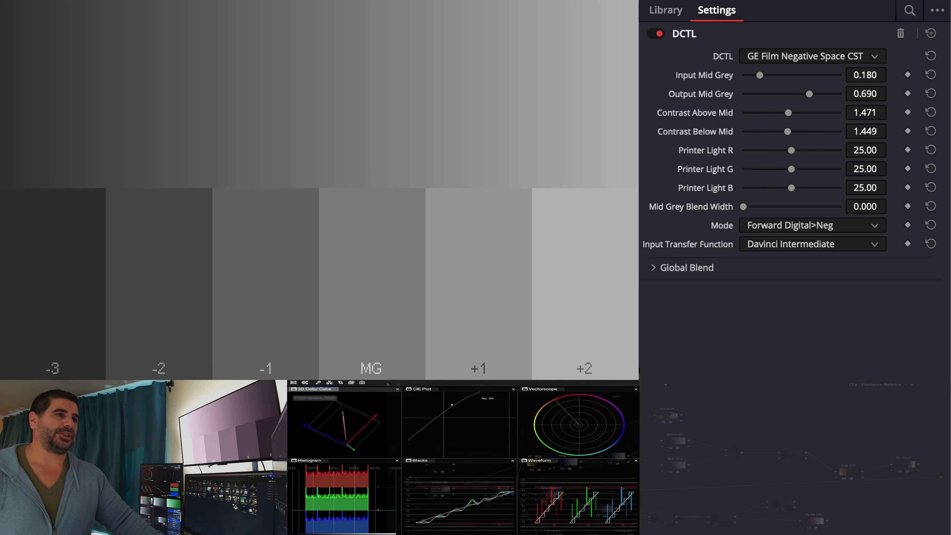
Try the Animal Style Dig>Neg>Digital mode on the grey ramp and return the Mode to Forward Digital>Neg
click(820, 226)
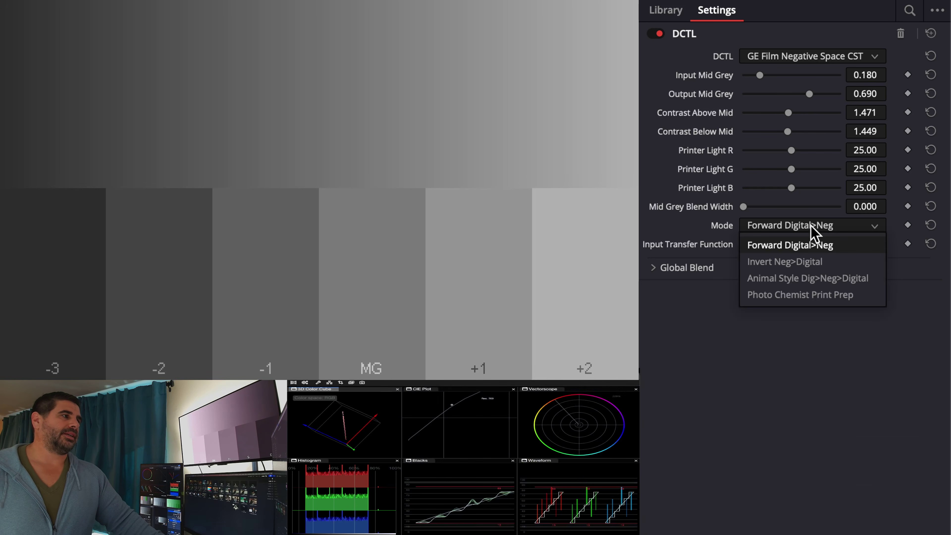
click(808, 281)
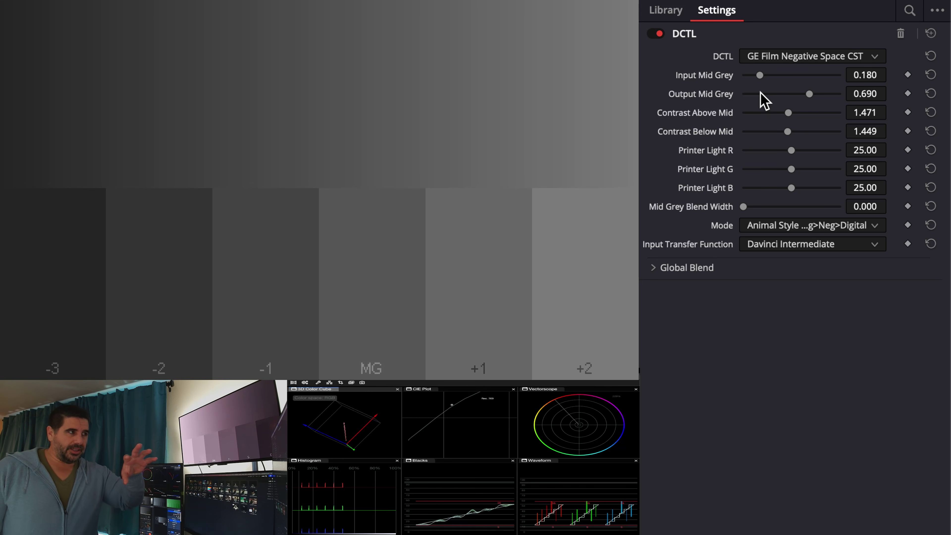
click(822, 227)
click(820, 245)
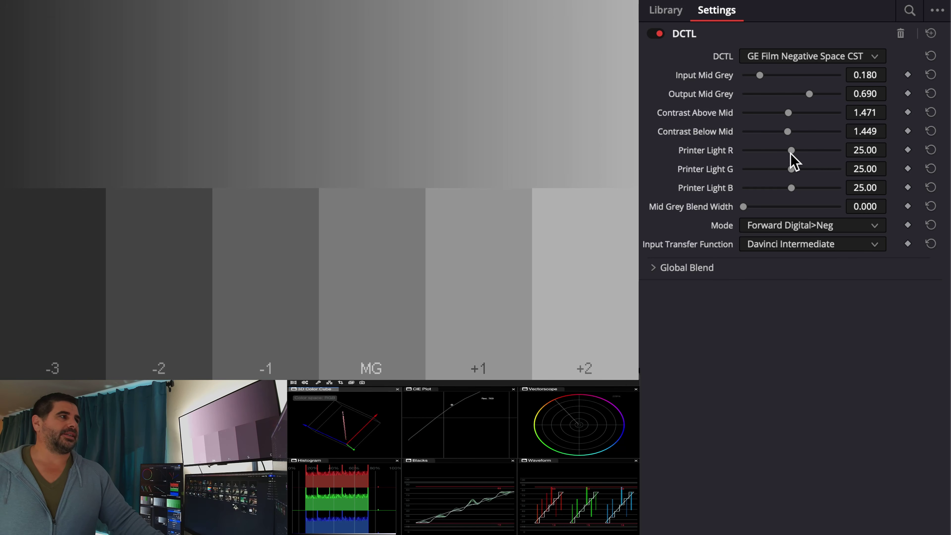
Set Printer Light R to 33.33, G to 19.38 and B to 29.07, and switch the Mode to Animal Style Dig>Neg>Digital
drag(791, 150, 809, 155)
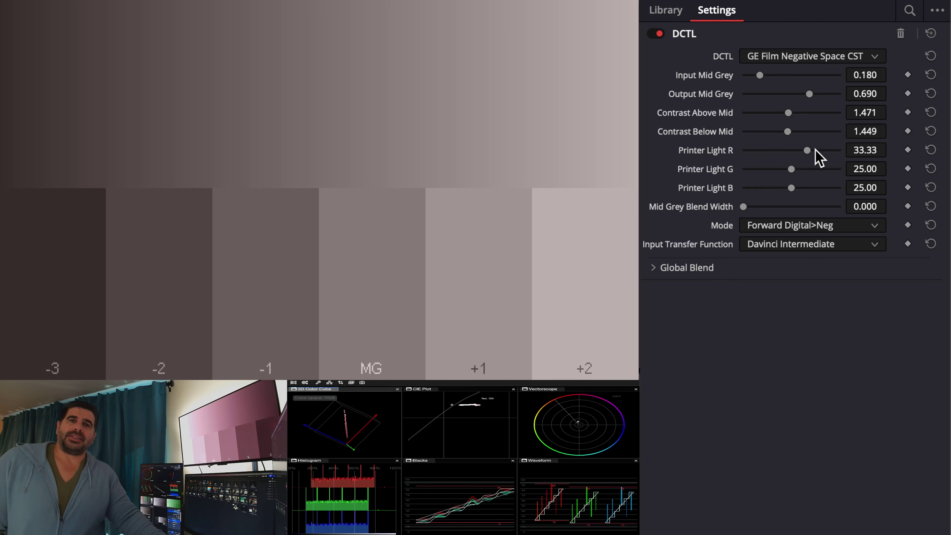
drag(793, 168, 799, 189)
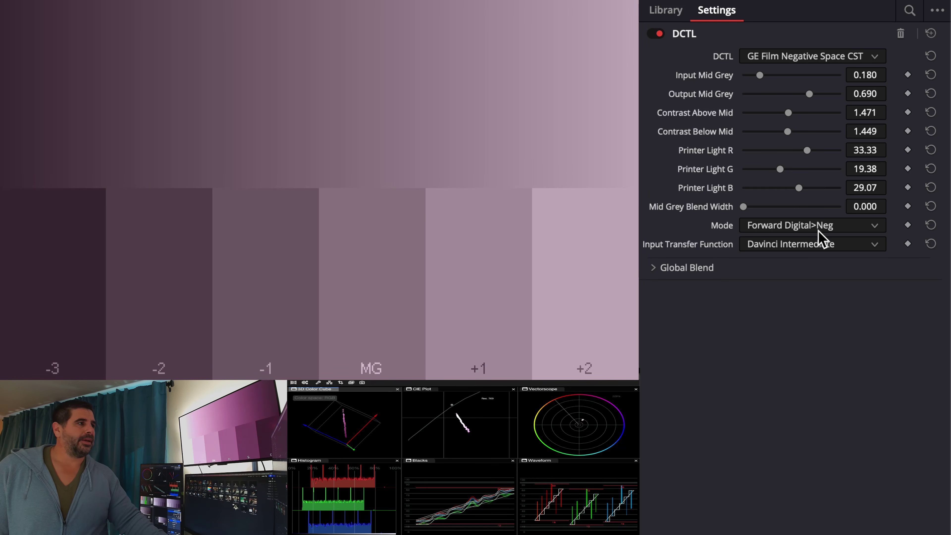
click(820, 250)
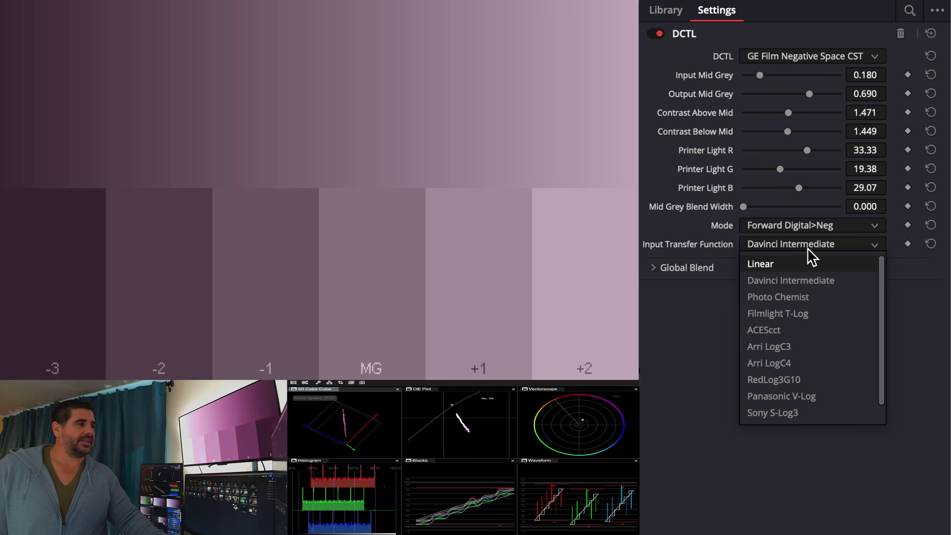
click(815, 245)
click(814, 232)
click(810, 279)
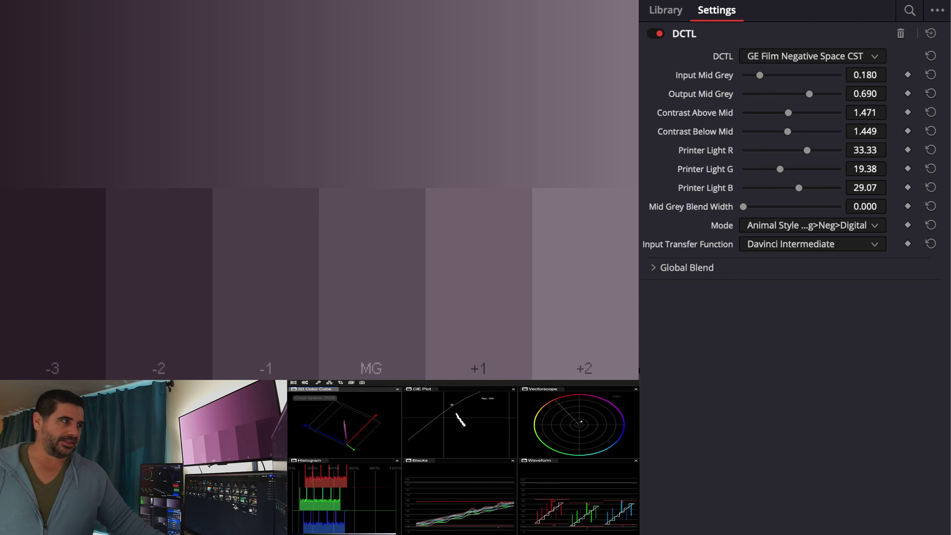
Keep the Mode on Animal Style Dig>Neg>Digital and insert the Open DRT node between the Space Man node and the output
click(814, 226)
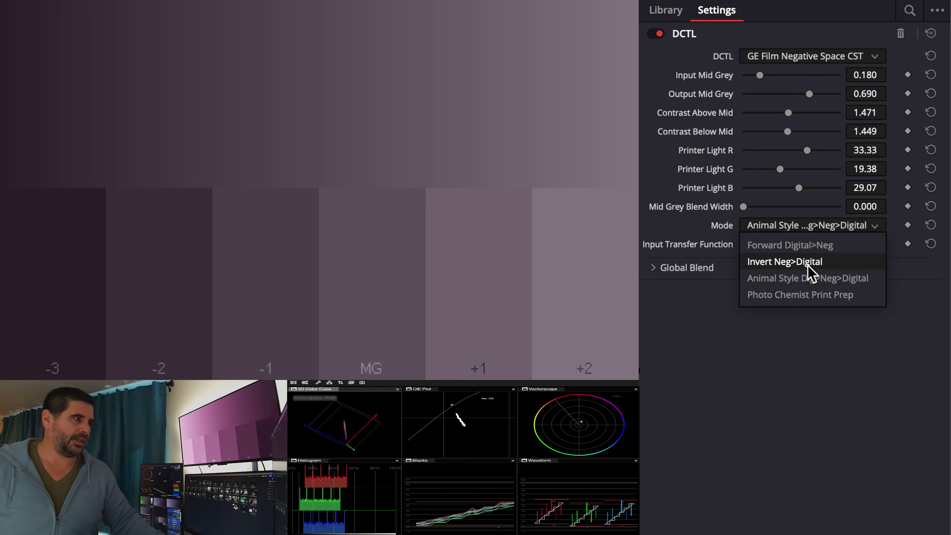
click(799, 283)
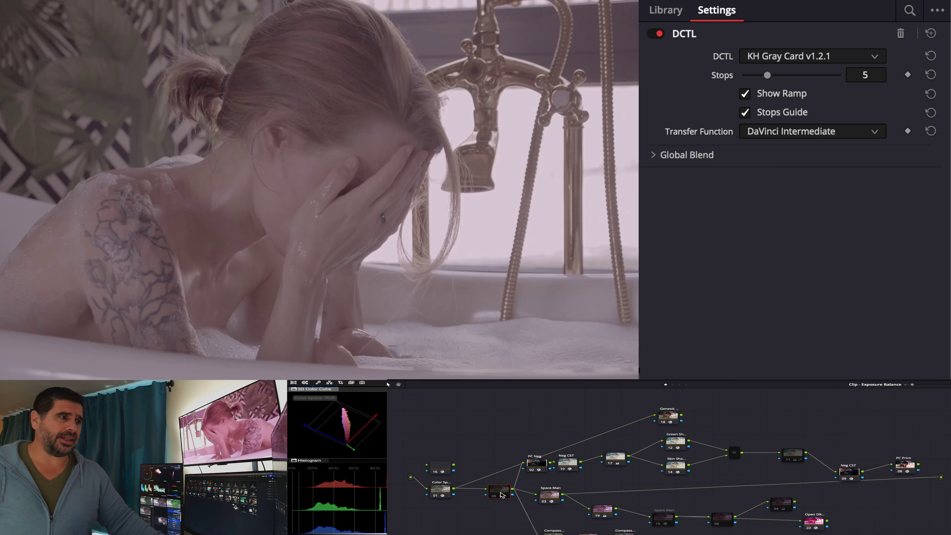
drag(813, 523, 816, 502)
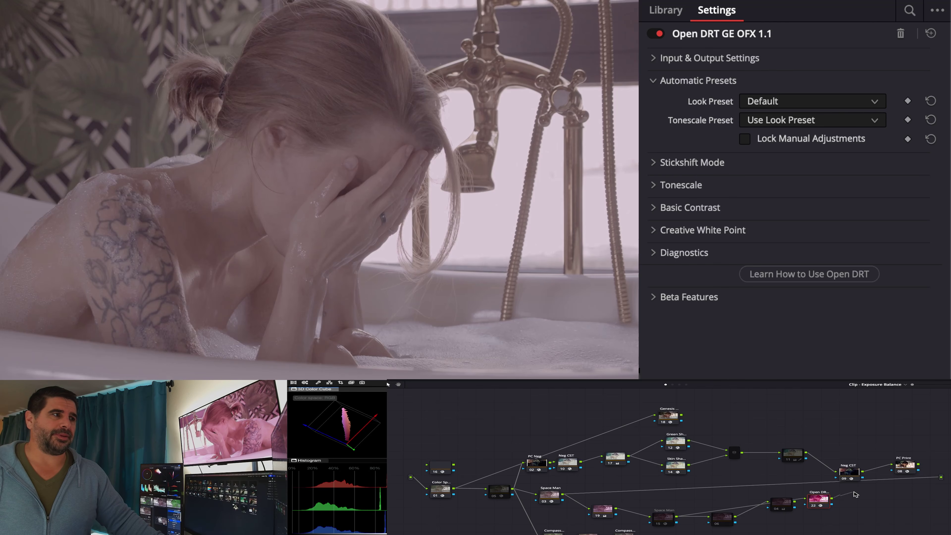
drag(939, 481, 906, 491)
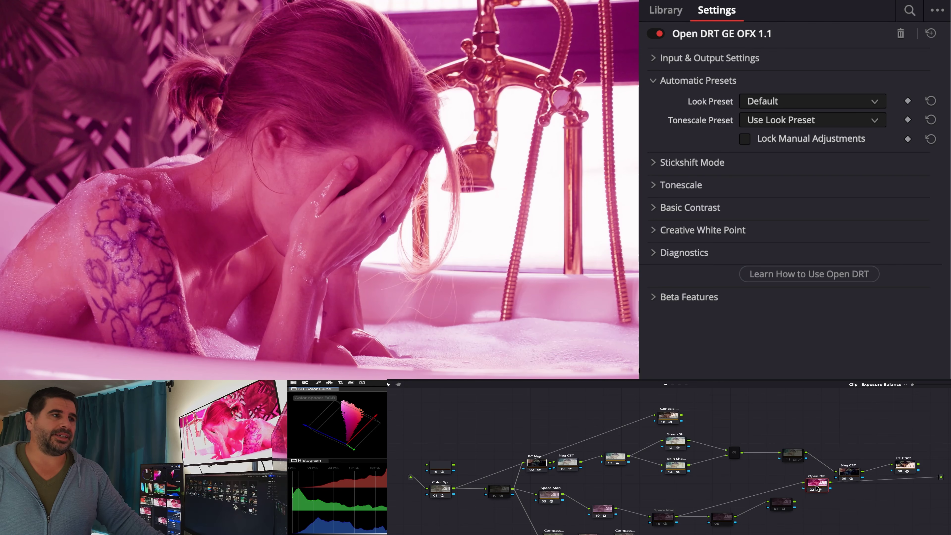
drag(818, 498, 815, 483)
drag(563, 495, 824, 495)
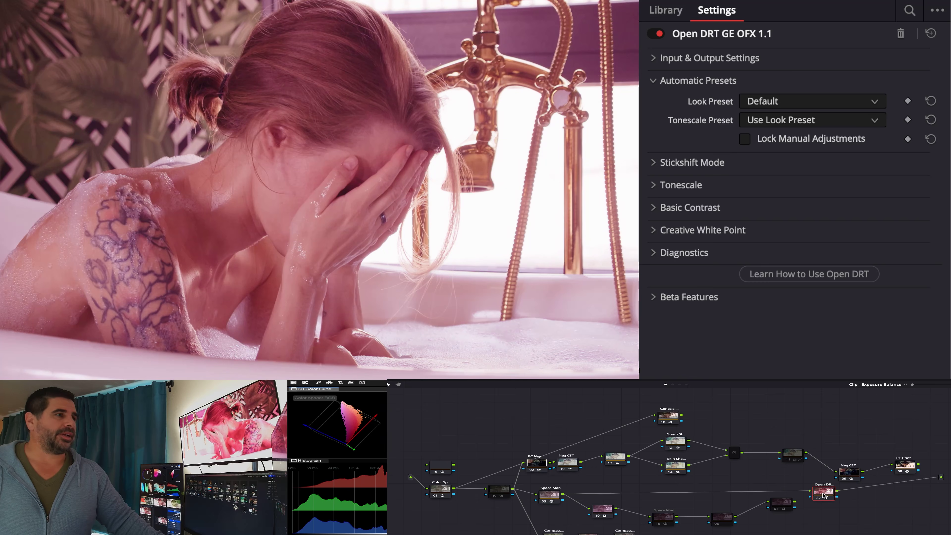
Balance the Space Man node's printer lights to R 13.57, G 16.28 and B 20.16
click(539, 498)
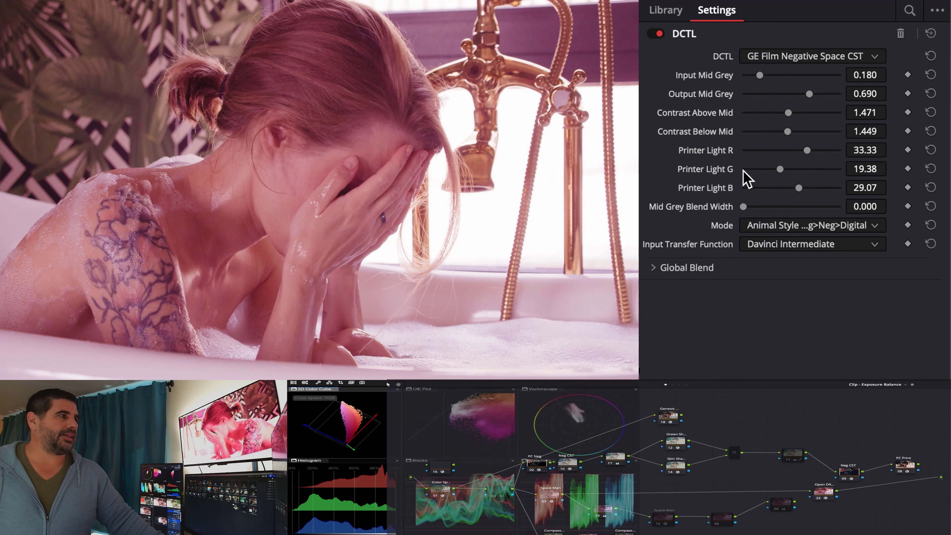
drag(807, 150, 782, 188)
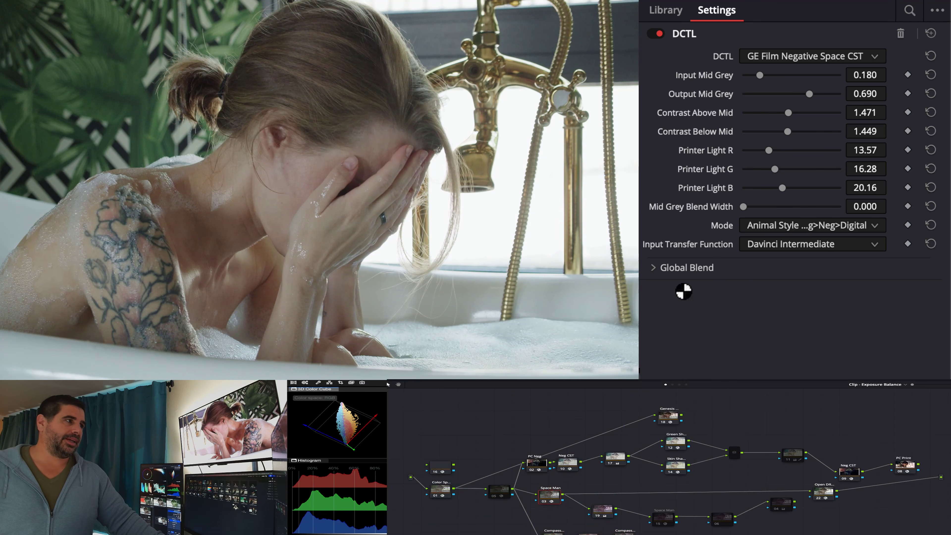
Switch the Space Man node's Mode to Forward Digital>Neg and reset Printer Light R, G and B to 25.00
click(763, 233)
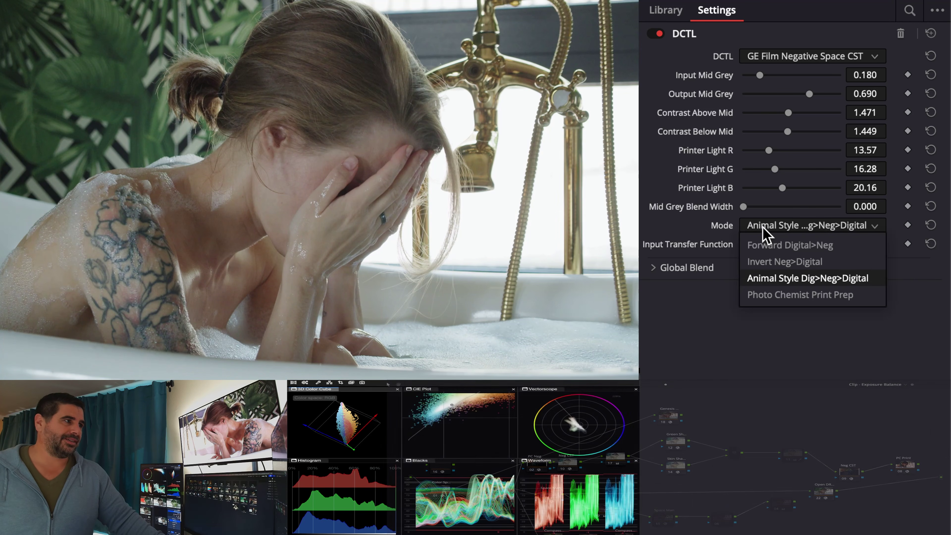
click(760, 247)
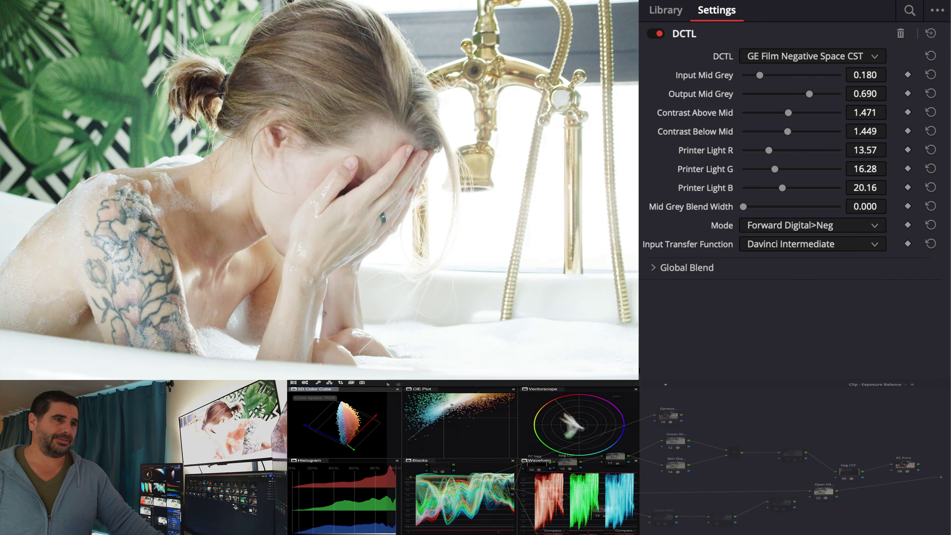
double_click(727, 151)
double_click(724, 169)
double_click(719, 188)
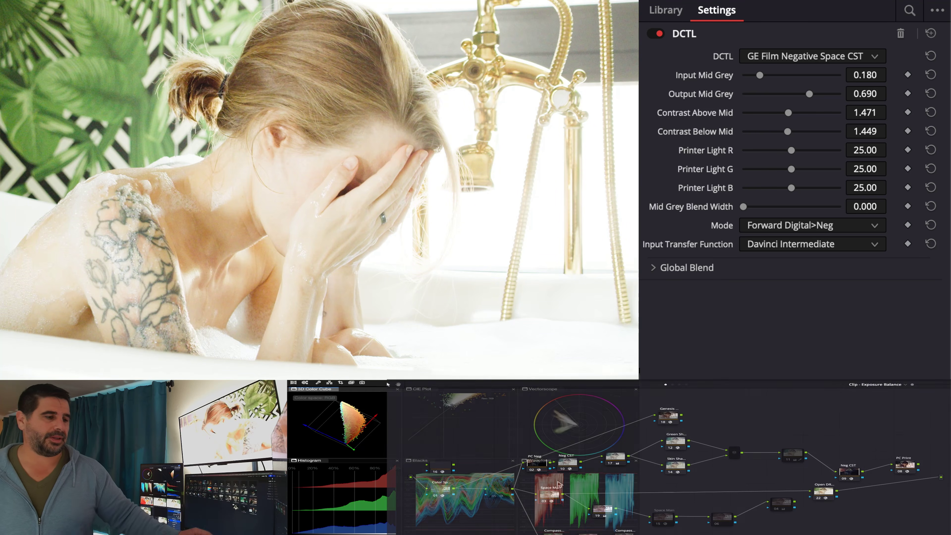
Add a serial node after Space Man and delete the leftover chain of unused nodes below it
key(alt+s)
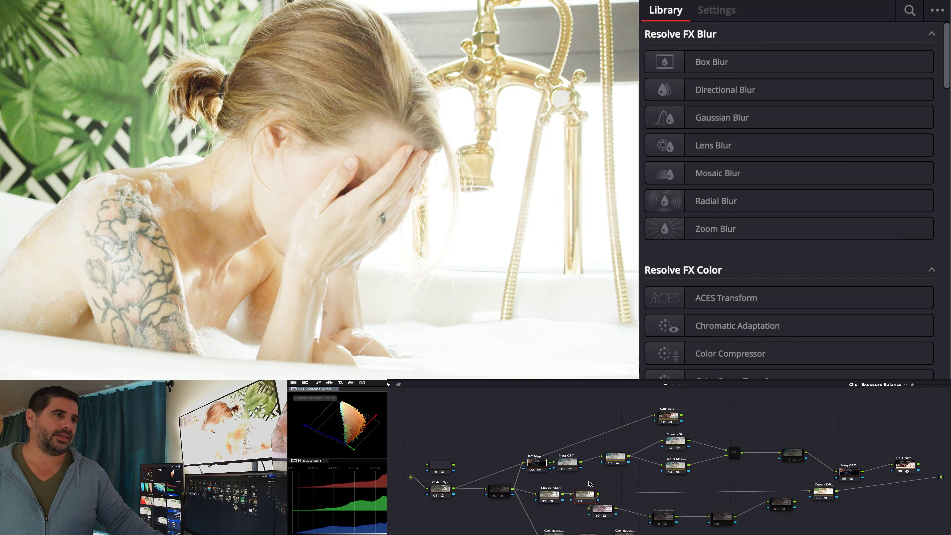
drag(606, 508, 617, 515)
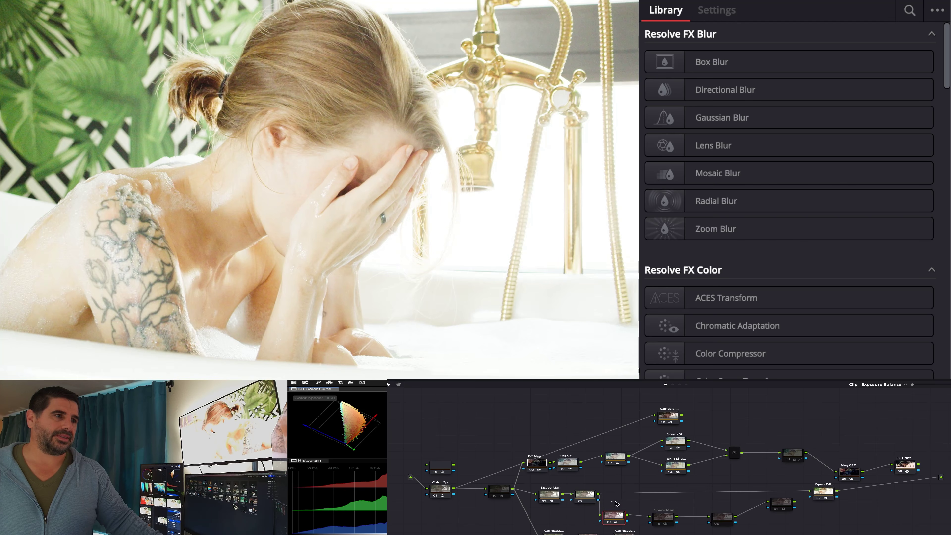
key(ctrl+z)
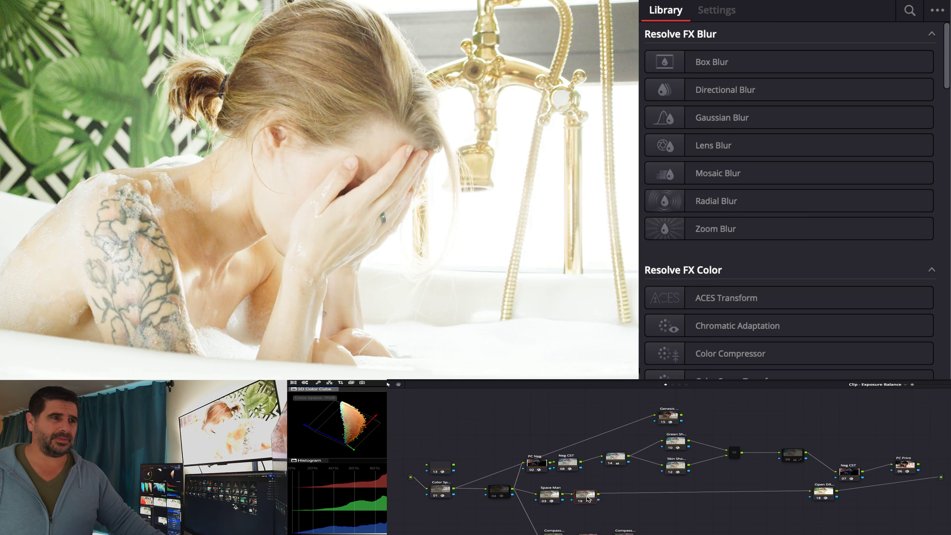
Move the new node below the main line as a branch from Space Man and append another serial node
drag(587, 500, 600, 506)
drag(606, 502, 604, 506)
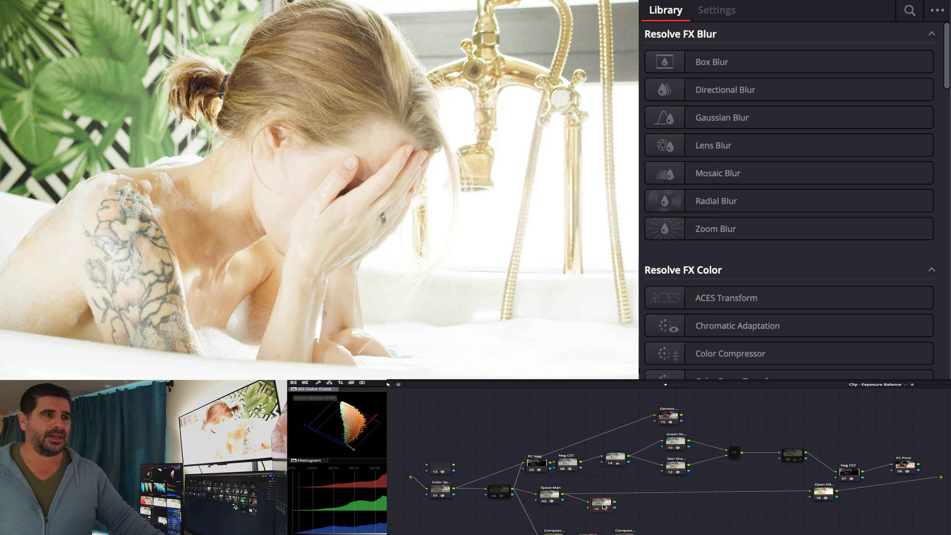
key(alt+s)
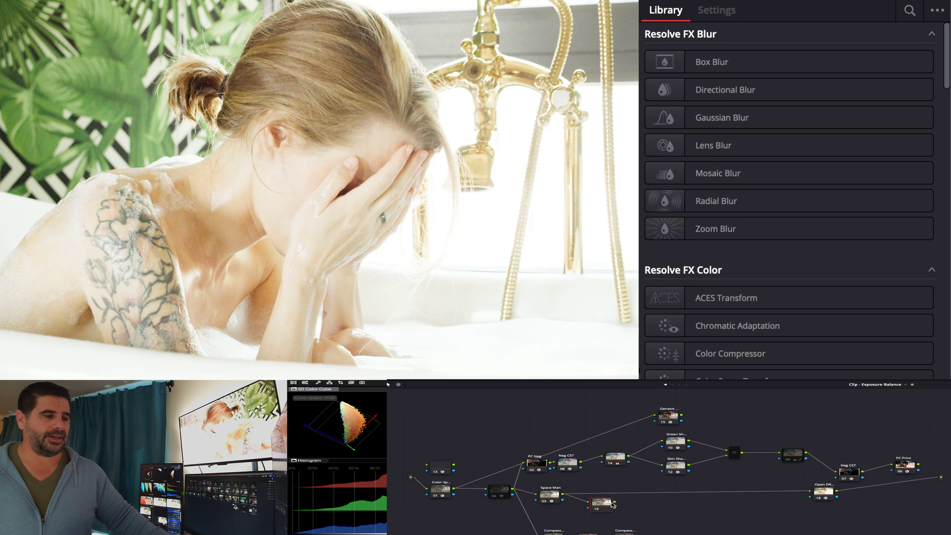
Copy the Space Man grade onto the last new node with Mode Invert Neg>Digital, and connect that node to Open DRT
click(549, 492)
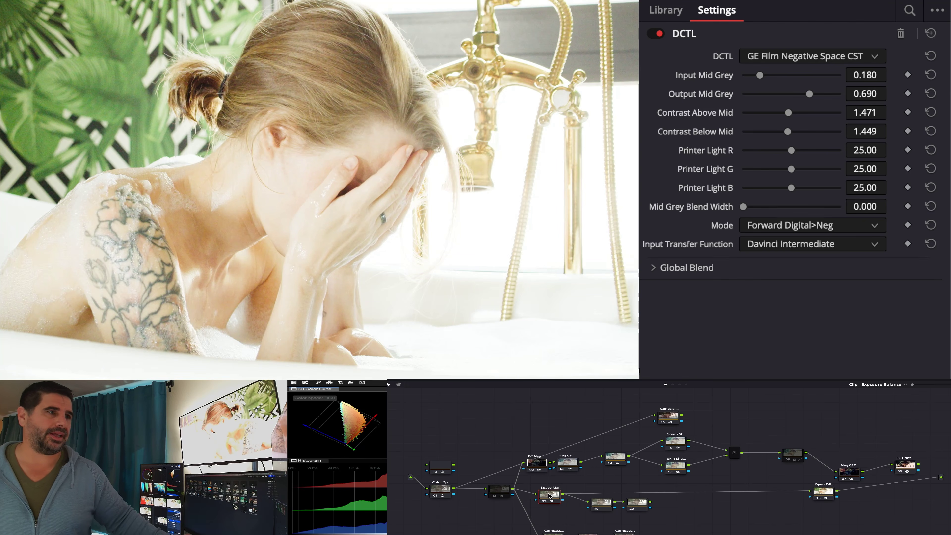
click(636, 502)
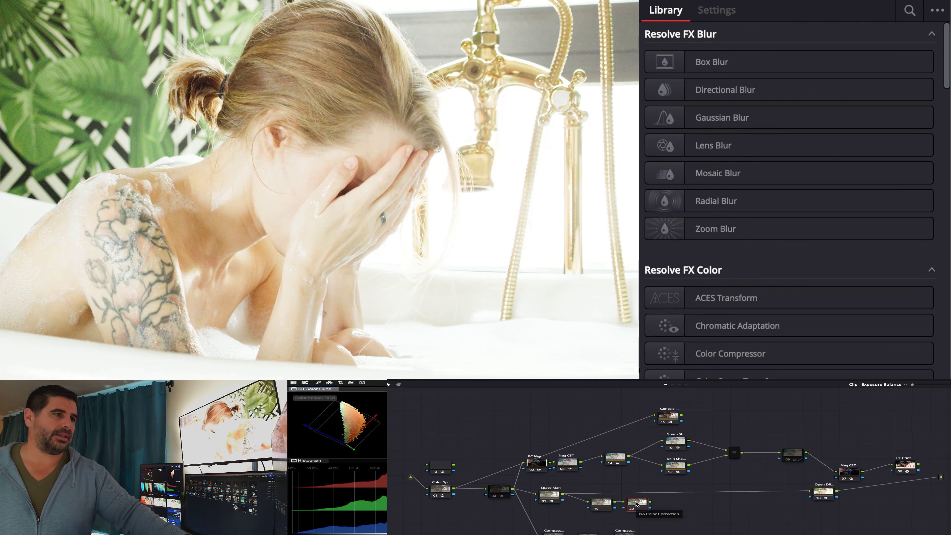
key(ctrl+v)
click(805, 226)
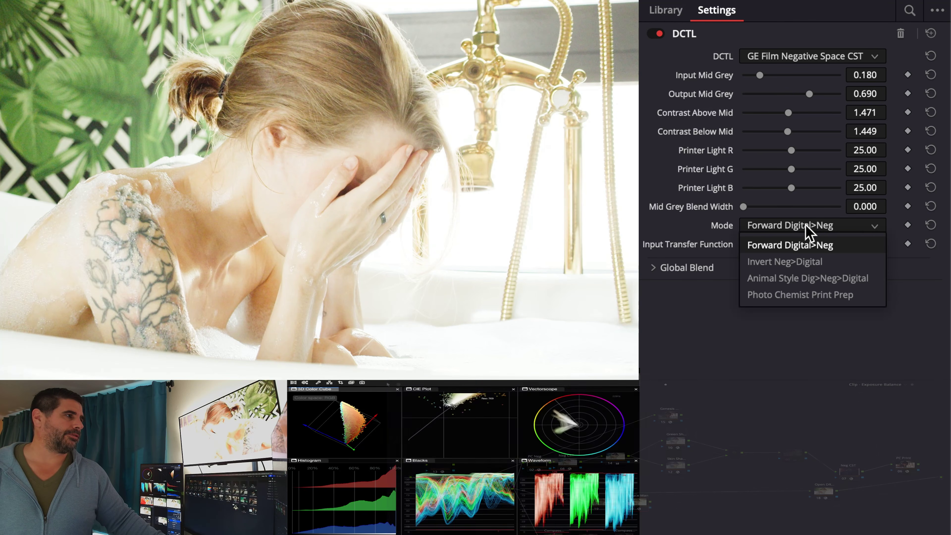
click(801, 262)
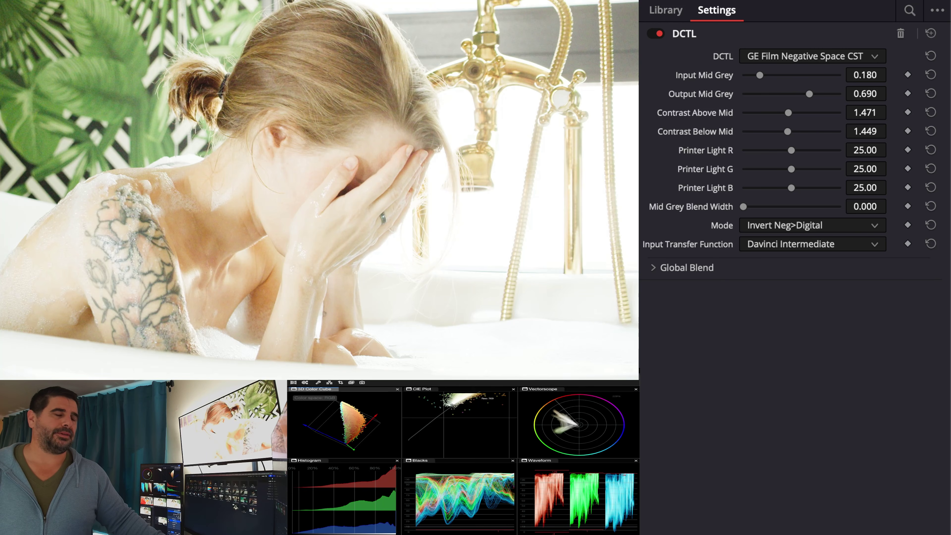
drag(562, 494, 810, 494)
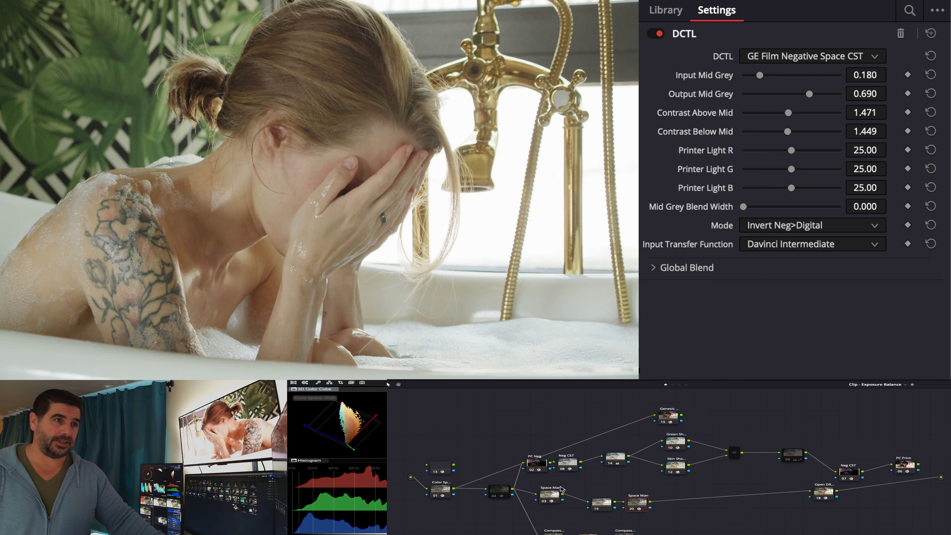
Select both Space Man nodes with the node between them and toggle them off and on to compare the image
drag(541, 481, 662, 516)
key(ctrl+d)
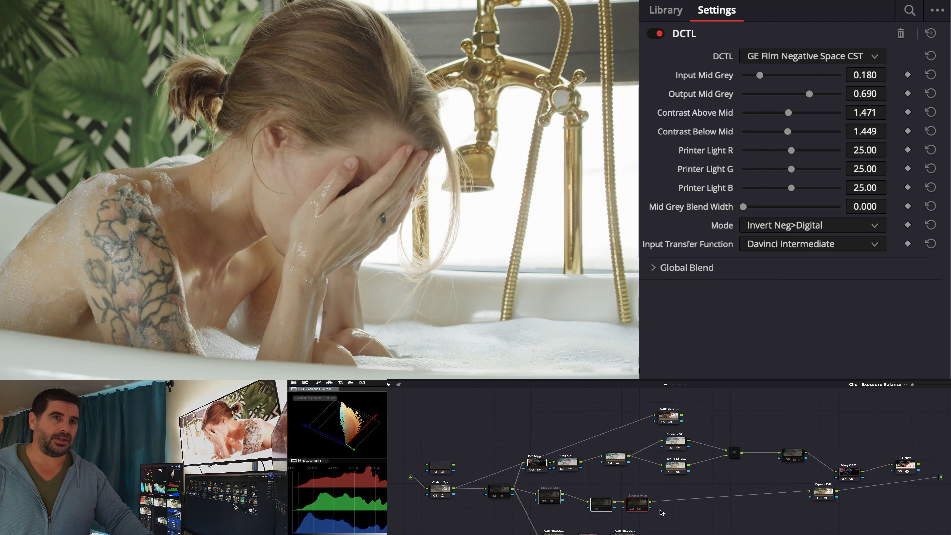
key(ctrl+d)
key(ctrl+d)
key(ctrl+d)
key(ctrl+d)
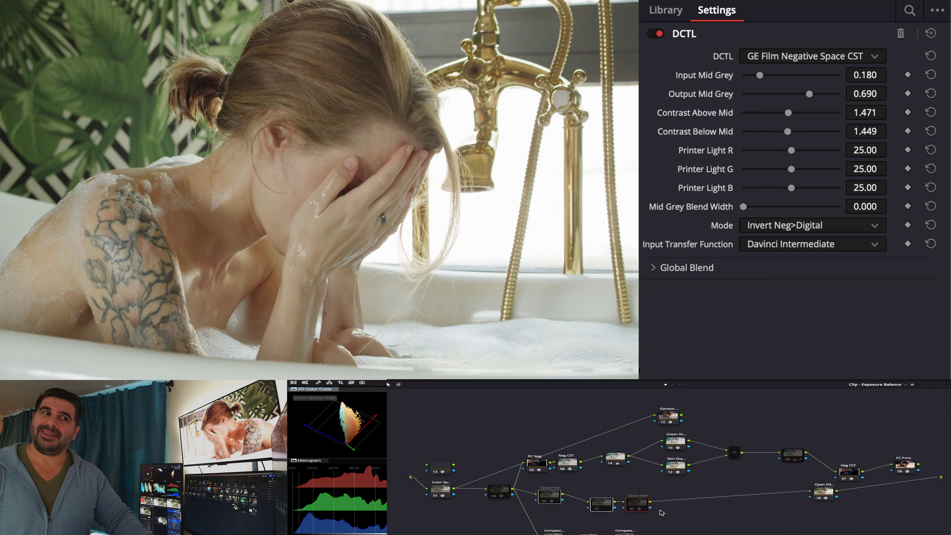
key(ctrl+d)
key(ctrl+d)
key(ctrl+d)
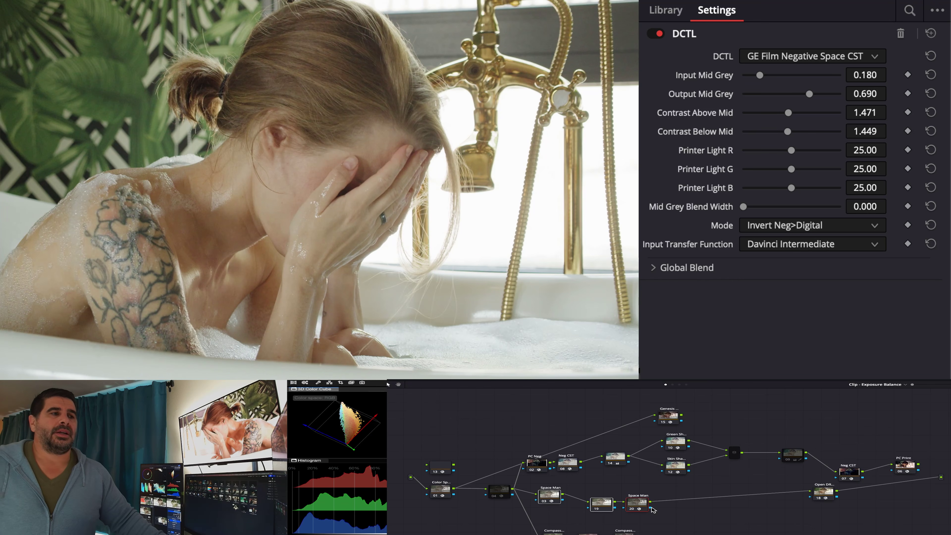
Spread the branch out with the inverse Space Man beside Open DRT, the forward one near the split and the middle node aligned between them
drag(647, 504, 778, 492)
click(674, 523)
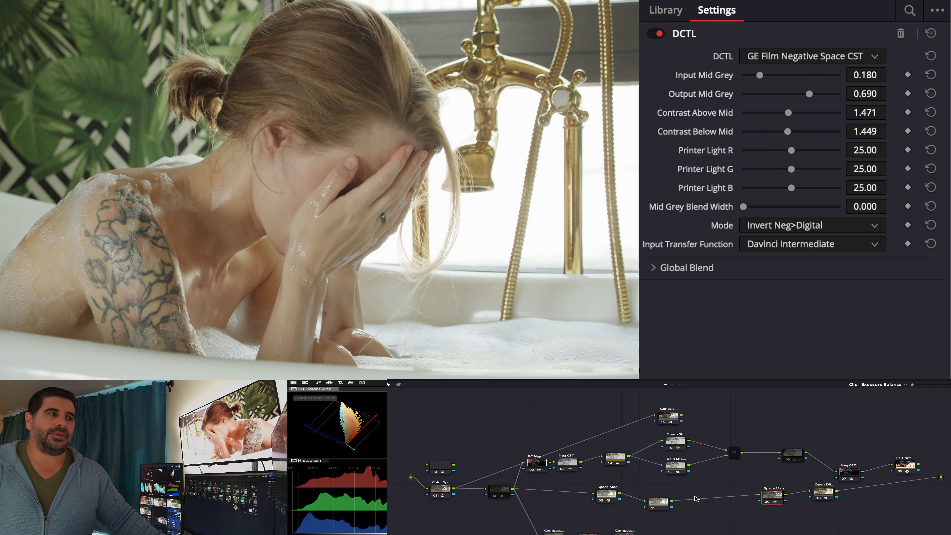
drag(613, 496, 547, 495)
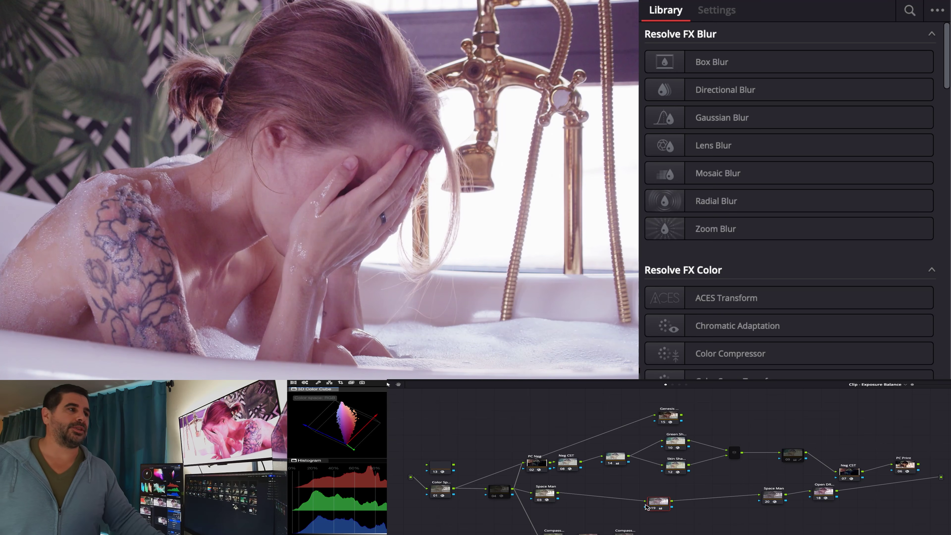
drag(653, 506, 653, 497)
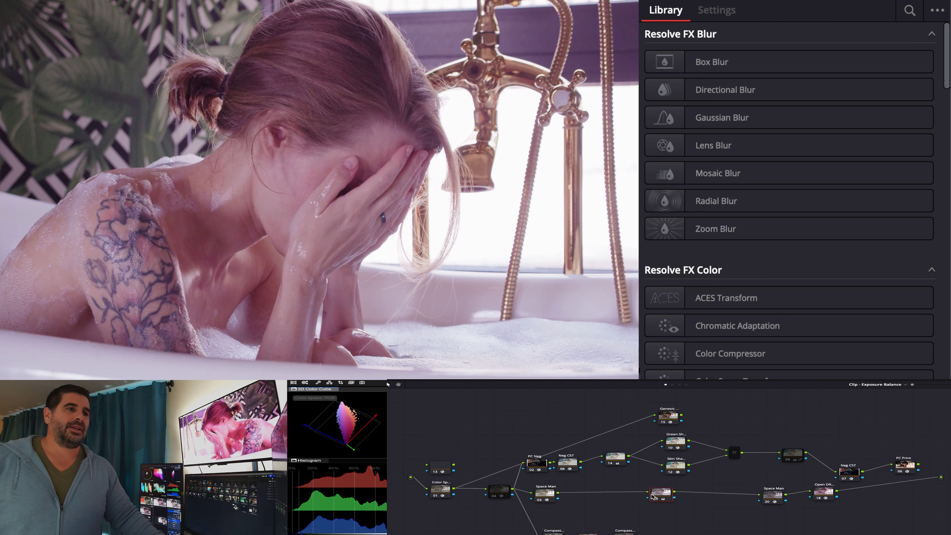
Check both Space Man nodes' modes, then toggle the pair off and on to compare the offset grade with and without negative space
click(550, 496)
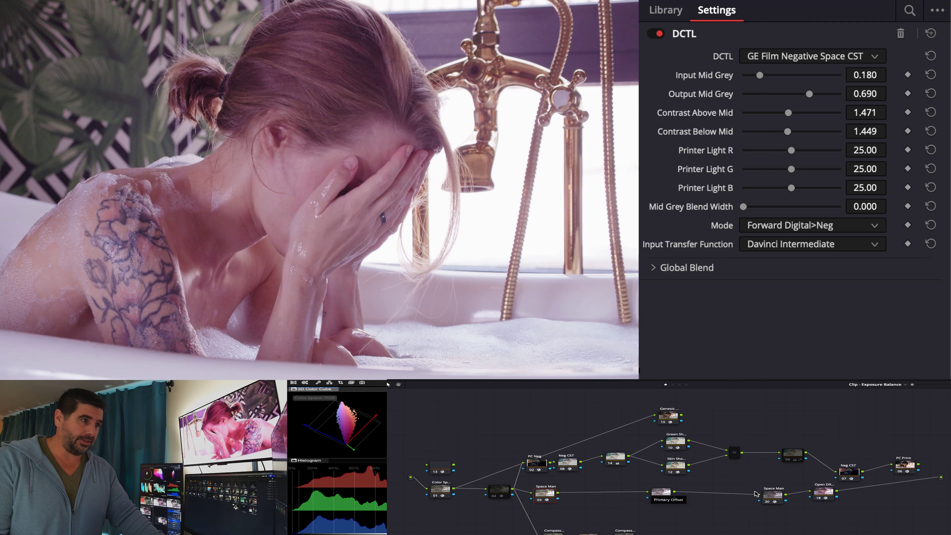
right_click(773, 495)
click(768, 499)
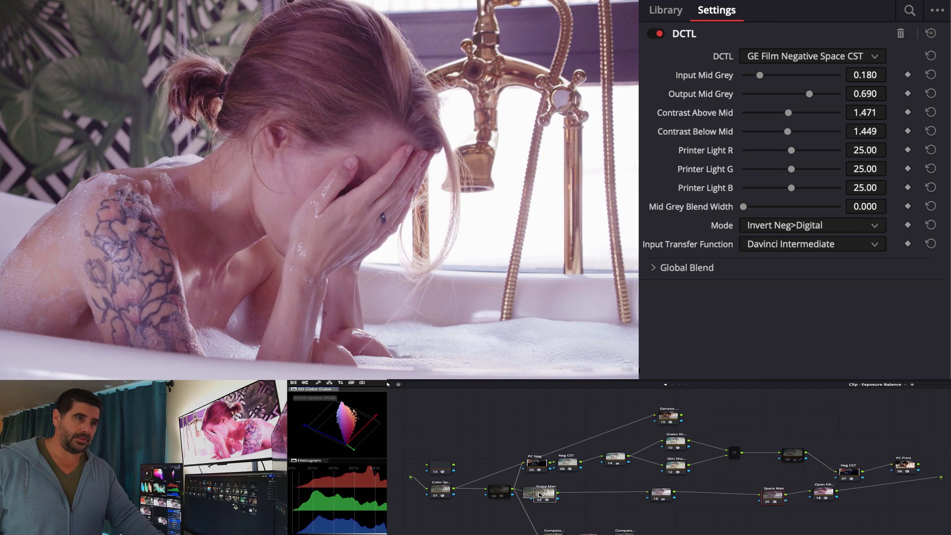
key(ctrl+d)
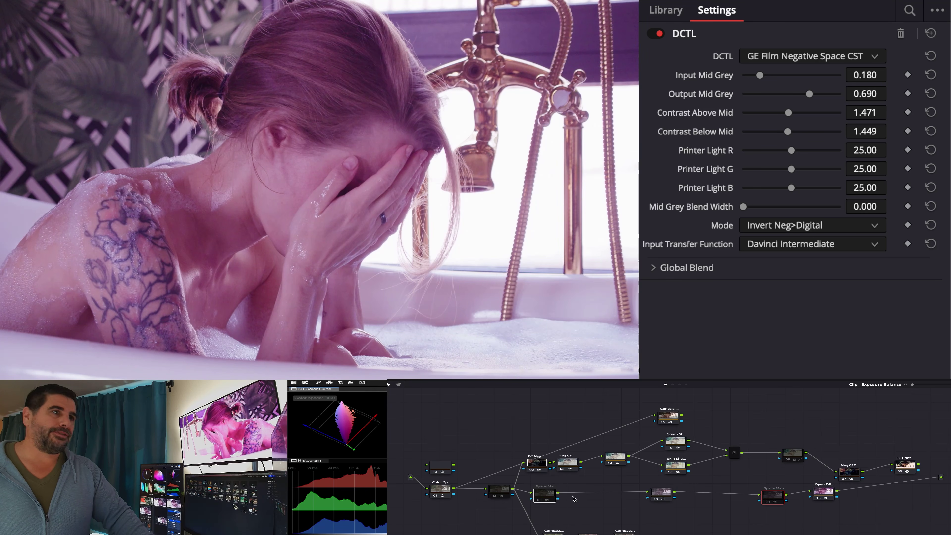
key(ctrl+d)
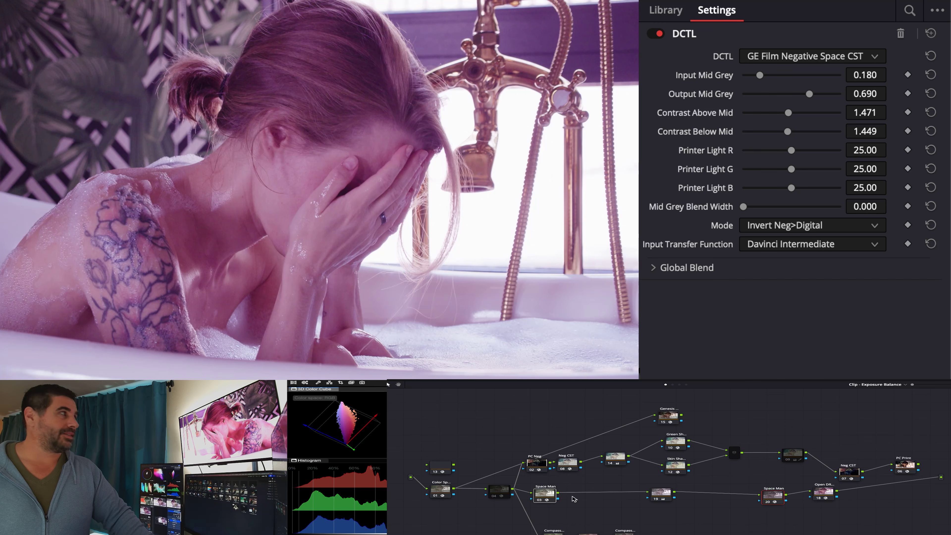
key(ctrl+d)
key(ctrl+d)
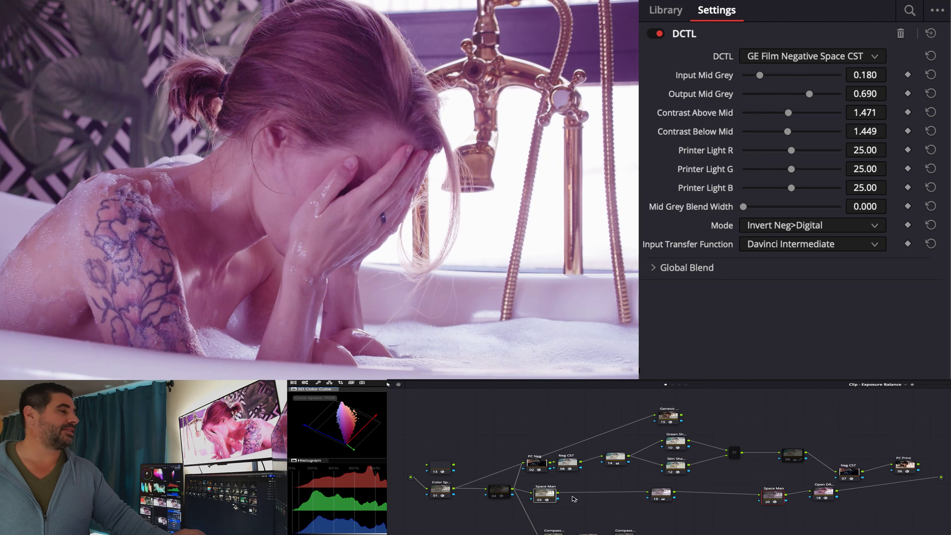
Toggle the middle offset node off and on to check its effect between the two Space Man nodes
click(666, 495)
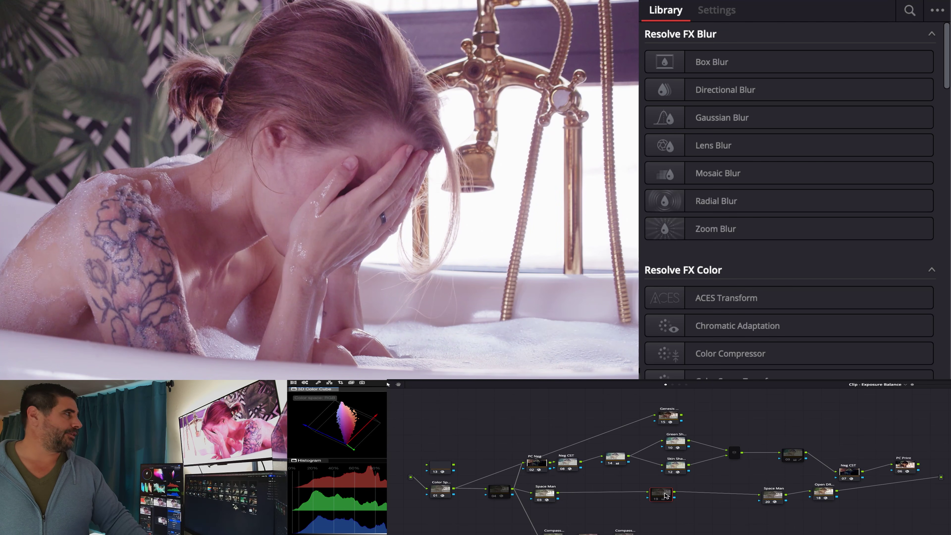
key(ctrl+d)
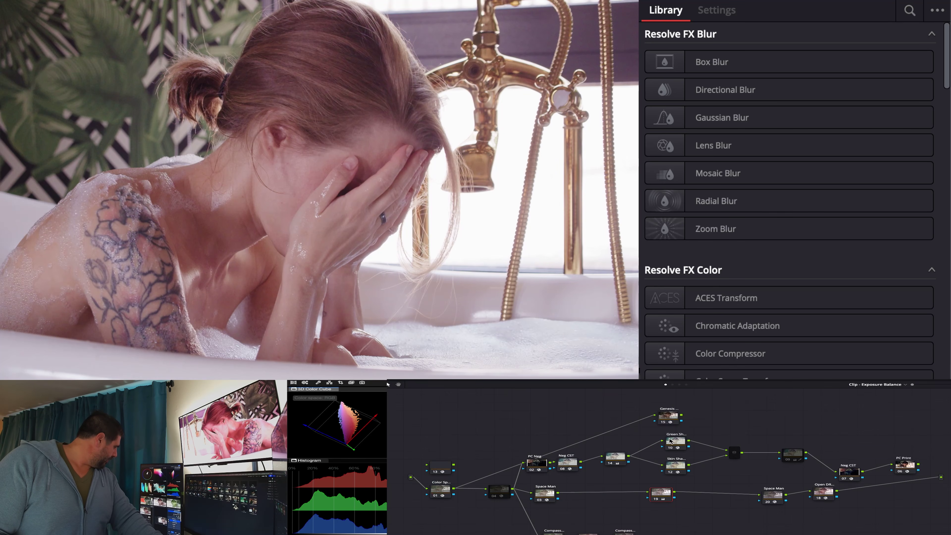
scroll(648, 453, down, 4)
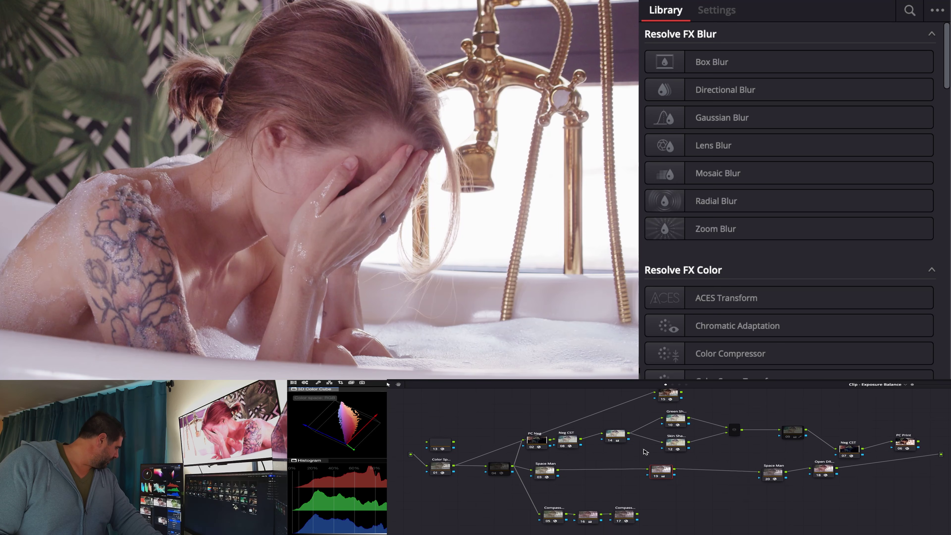
scroll(645, 452, down, 1)
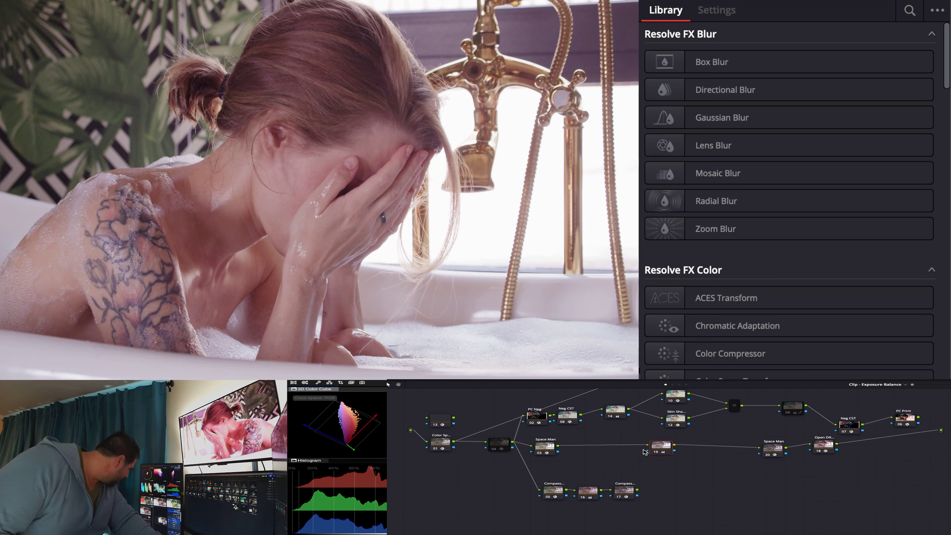
Set the Output Mid Grey of the forward Space Man node to 0.675
scroll(644, 452, up, 1)
scroll(645, 452, up, 3)
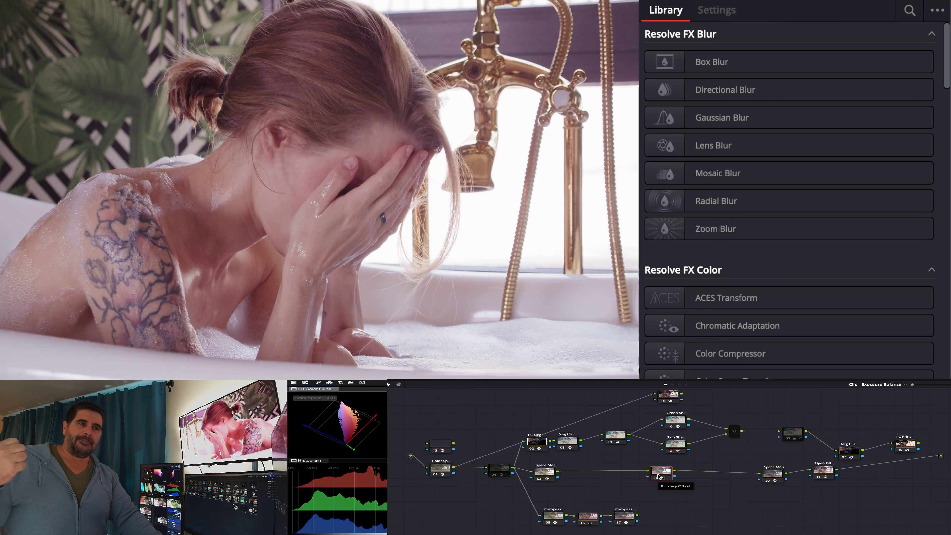
click(550, 472)
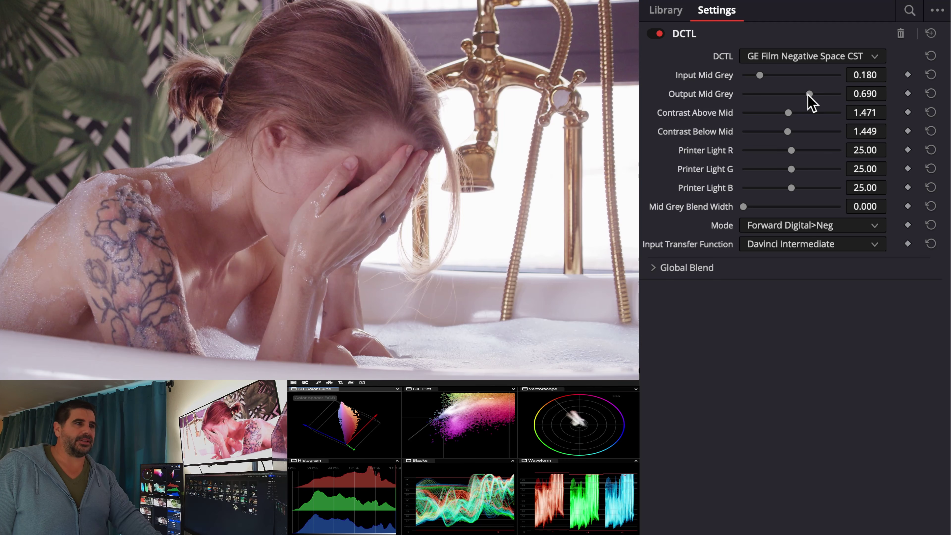
drag(807, 94, 783, 98)
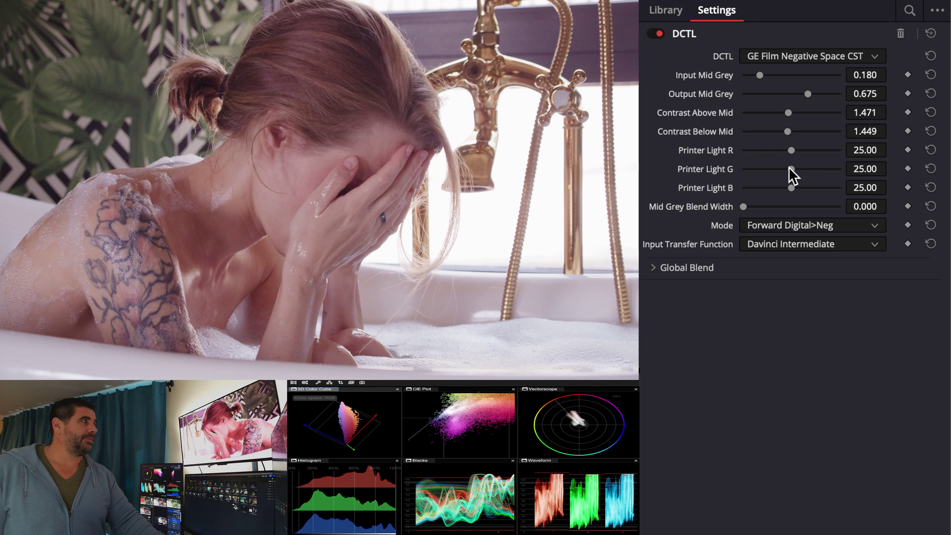
Try Printer Light G at 27.13 on the inverse Space Man node, then reset it to 25.00
drag(793, 176, 786, 178)
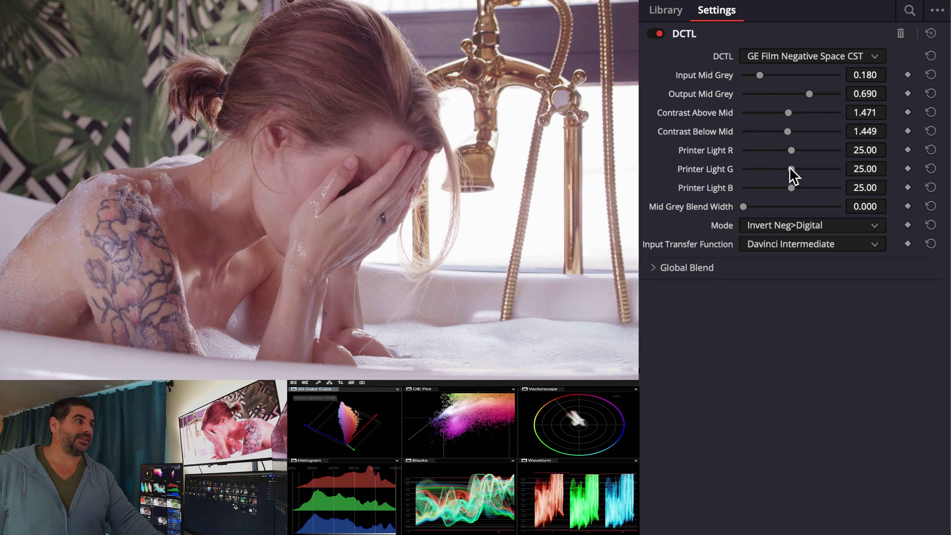
mouse_move(790, 170)
mouse_down()
mouse_move(804, 169)
mouse_move(786, 169)
mouse_move(796, 170)
mouse_up()
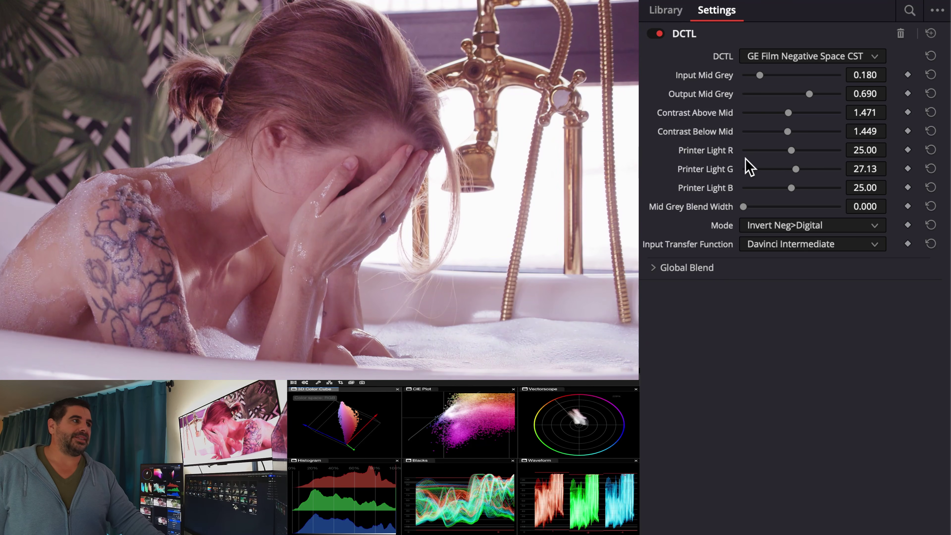
double_click(726, 169)
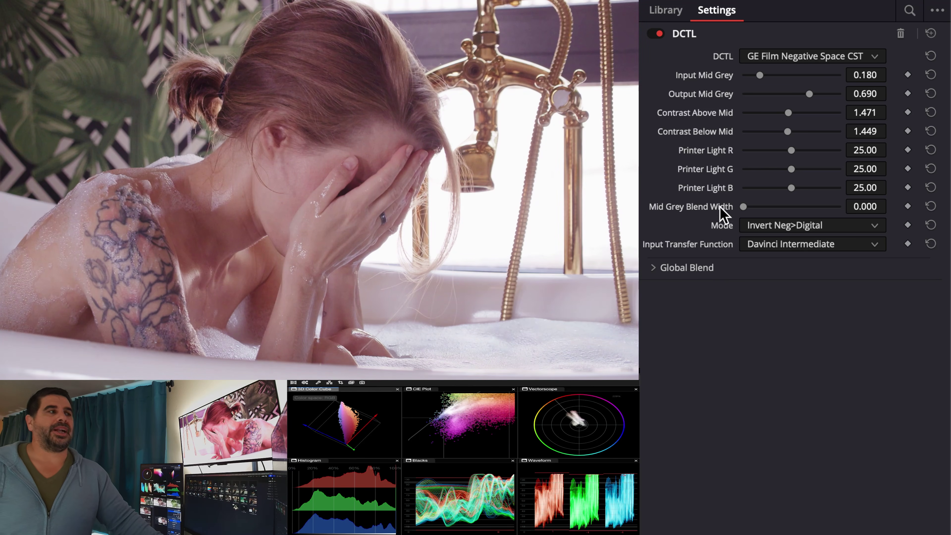
Raise Printer Light G to 50.00 on the inverse Space Man, try 0.00 on the forward one, then match it at 50.00
drag(790, 170, 840, 174)
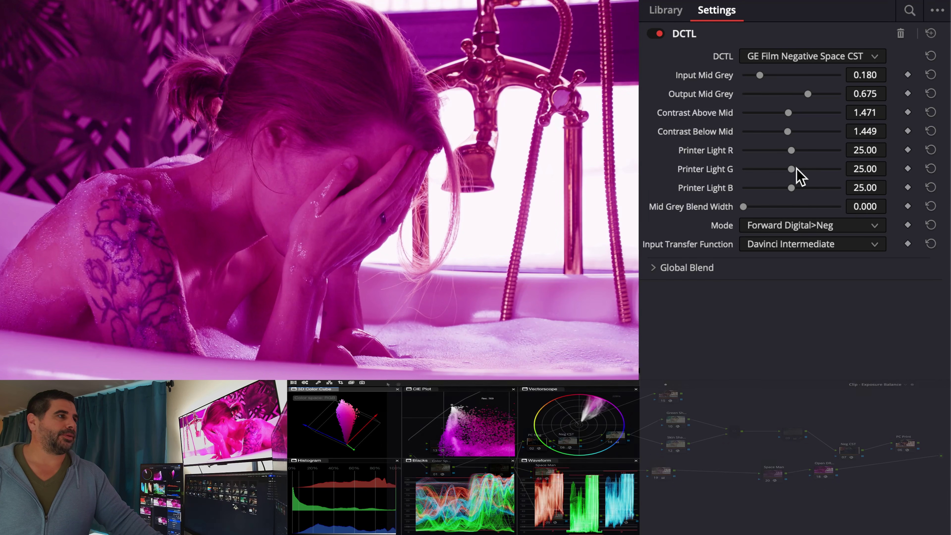
drag(792, 170, 721, 168)
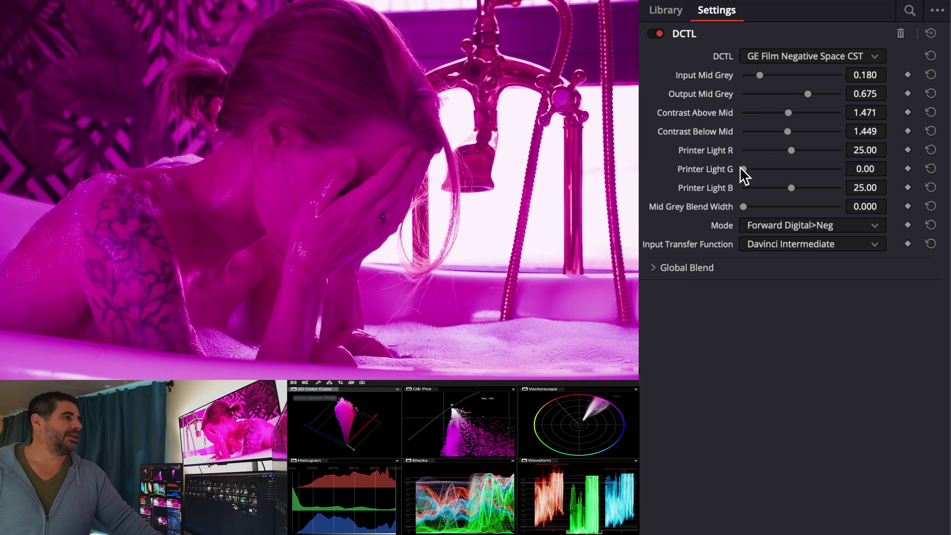
double_click(734, 169)
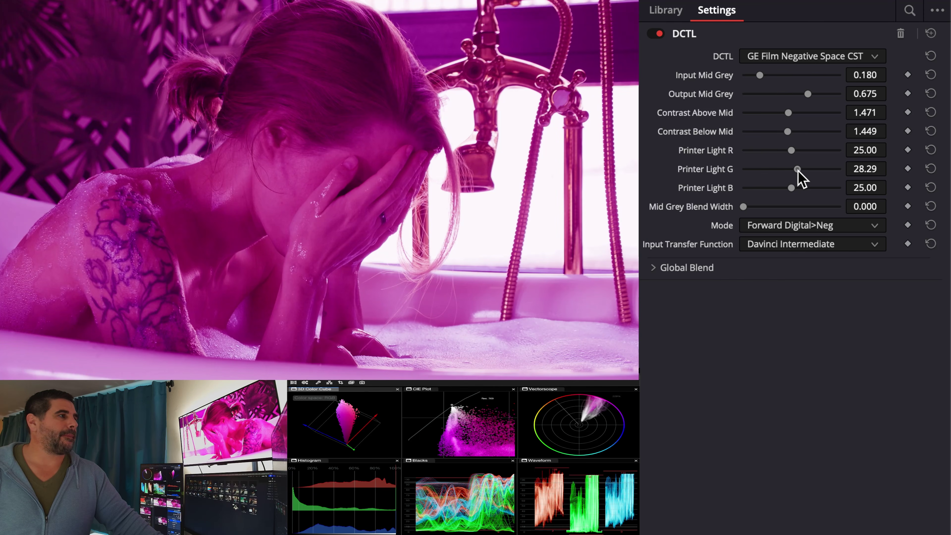
drag(797, 169, 841, 167)
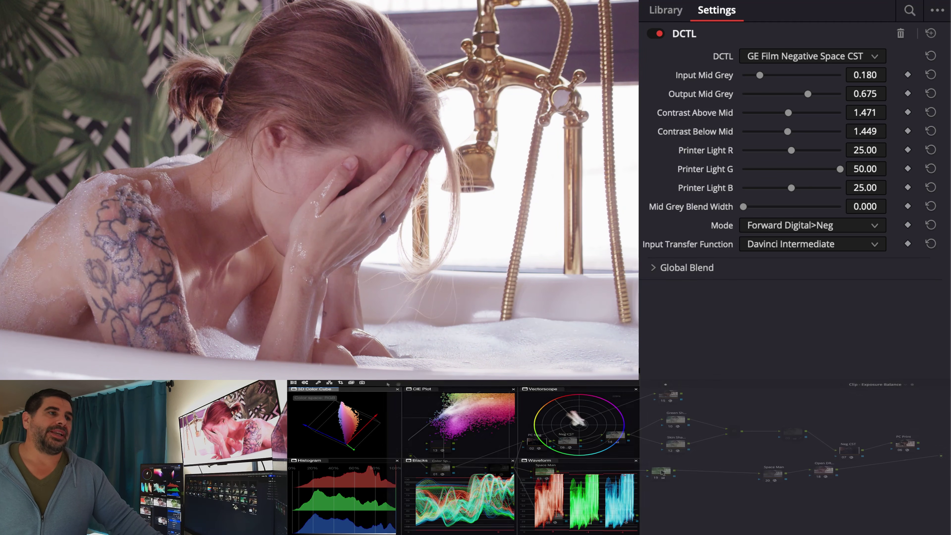
Route the middle offset node straight to the output to view its image, then feed the output from the inverse Space Man
drag(945, 475, 674, 470)
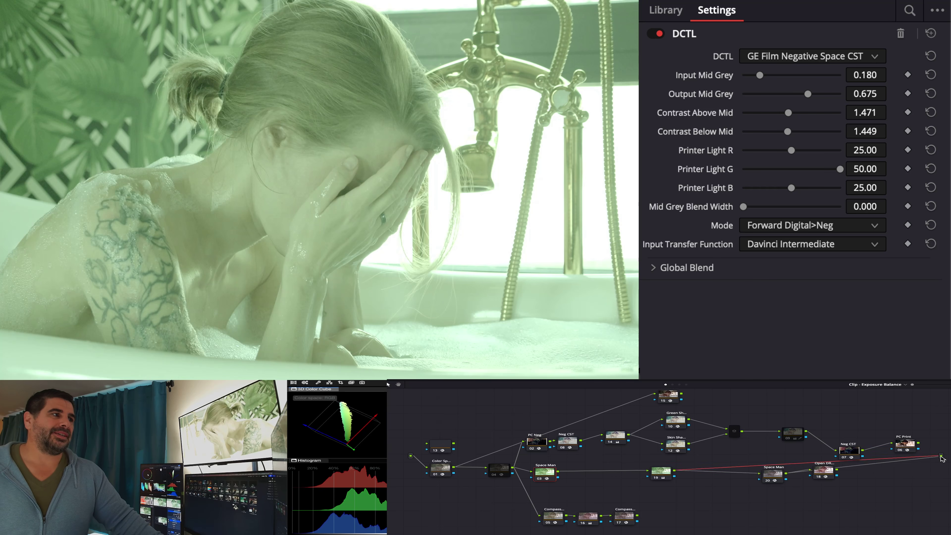
drag(942, 459, 780, 475)
click(780, 475)
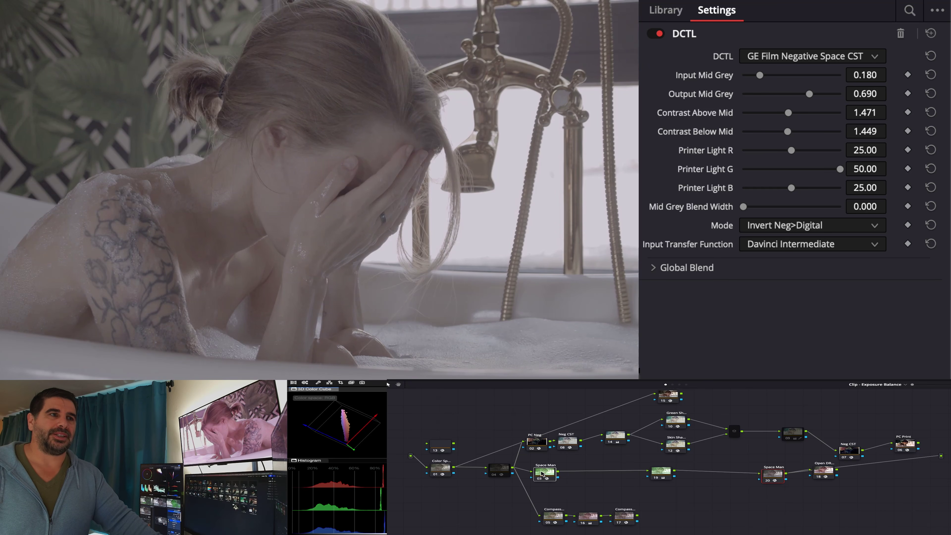
Add a serial node after the middle offset node and paste the Green Shaper node's grade onto it
click(657, 472)
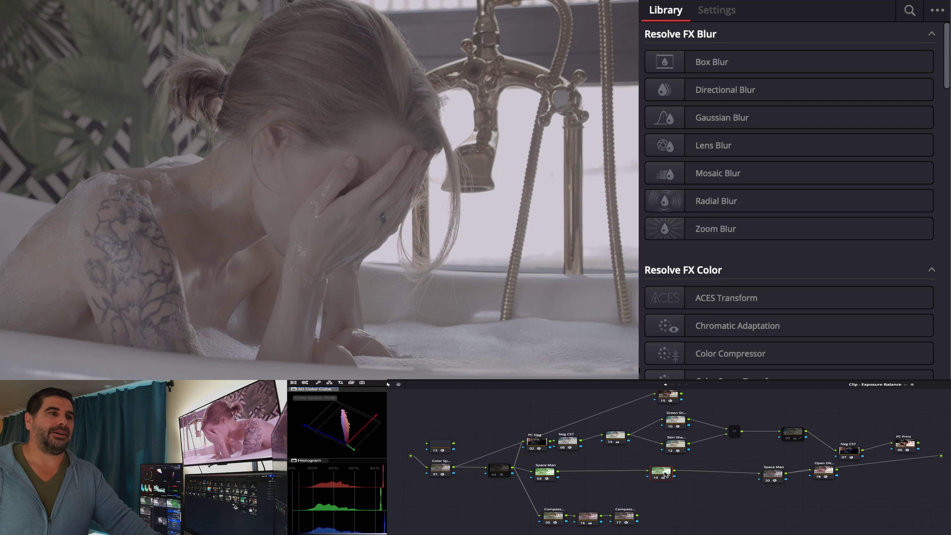
key(alt+s)
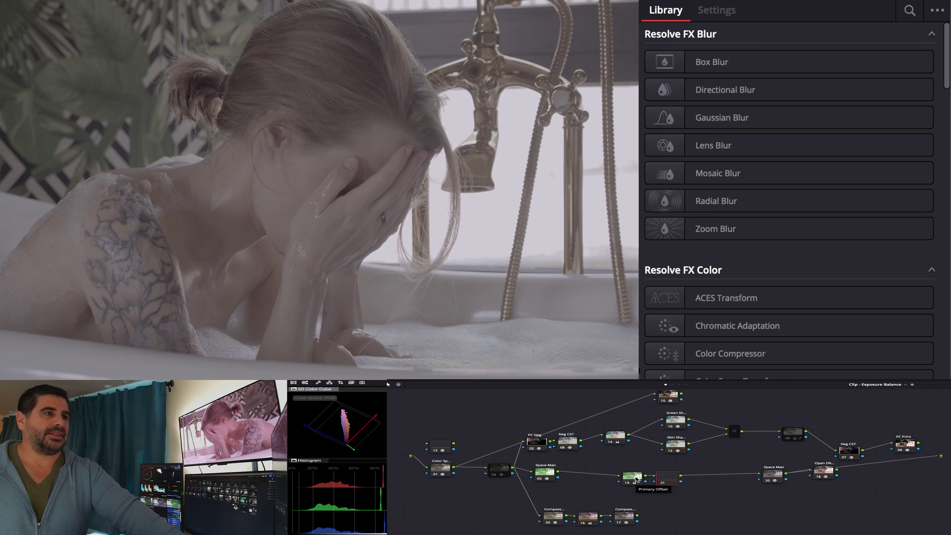
click(674, 419)
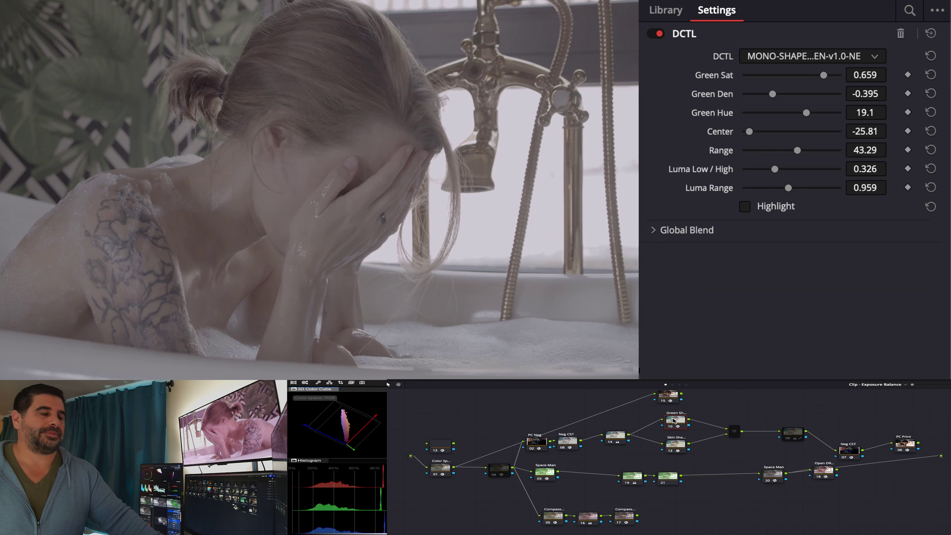
click(667, 486)
key(ctrl+v)
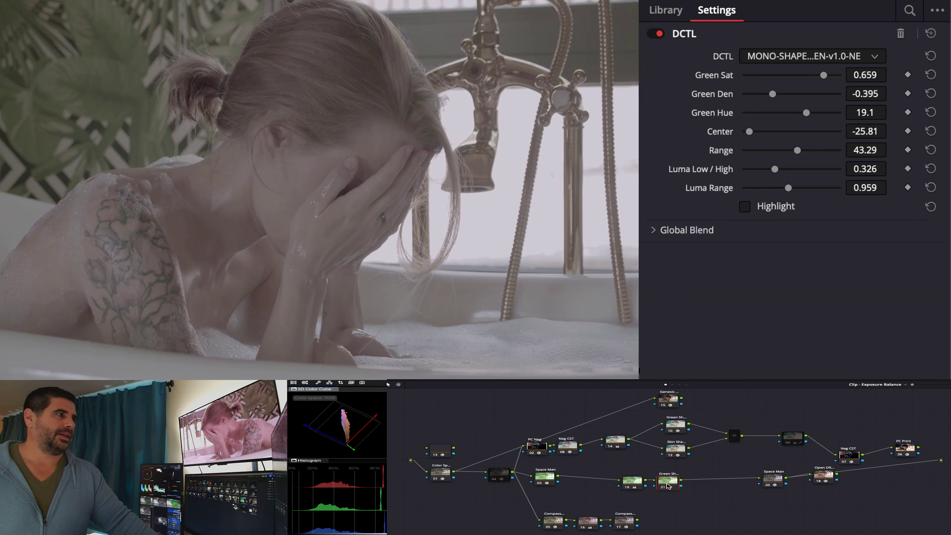
Set the pasted Green Shaper's Center to -5.35 using the Highlight view, and its Green Hue to -23.7 with Highlight off
click(790, 209)
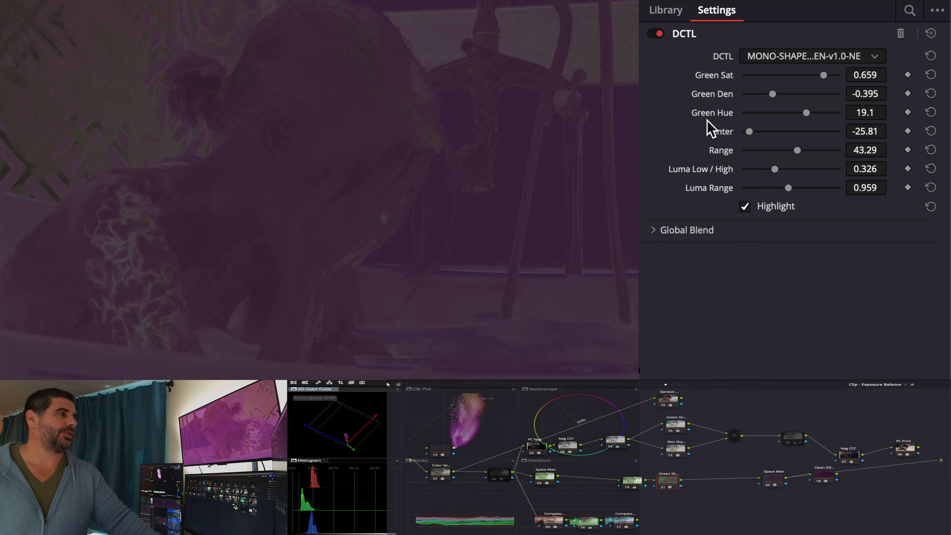
drag(751, 133, 782, 132)
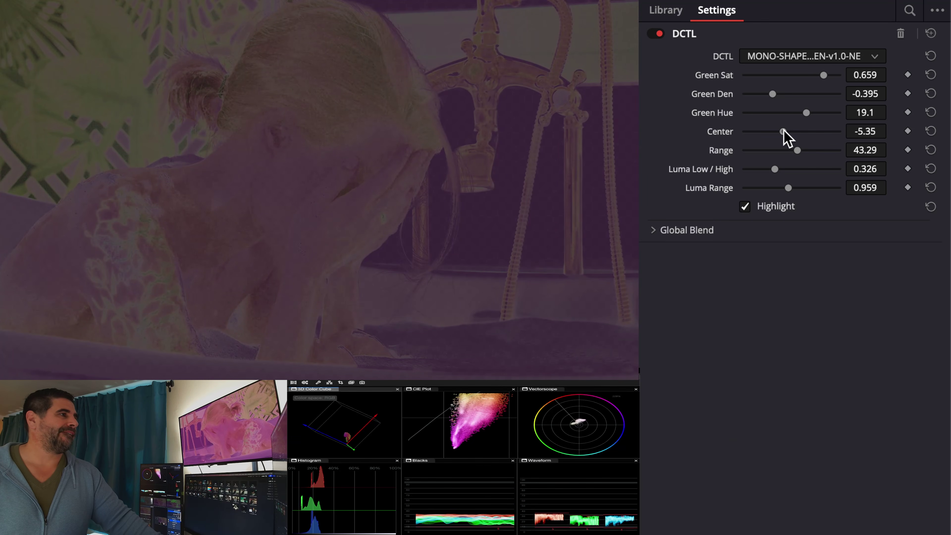
click(744, 207)
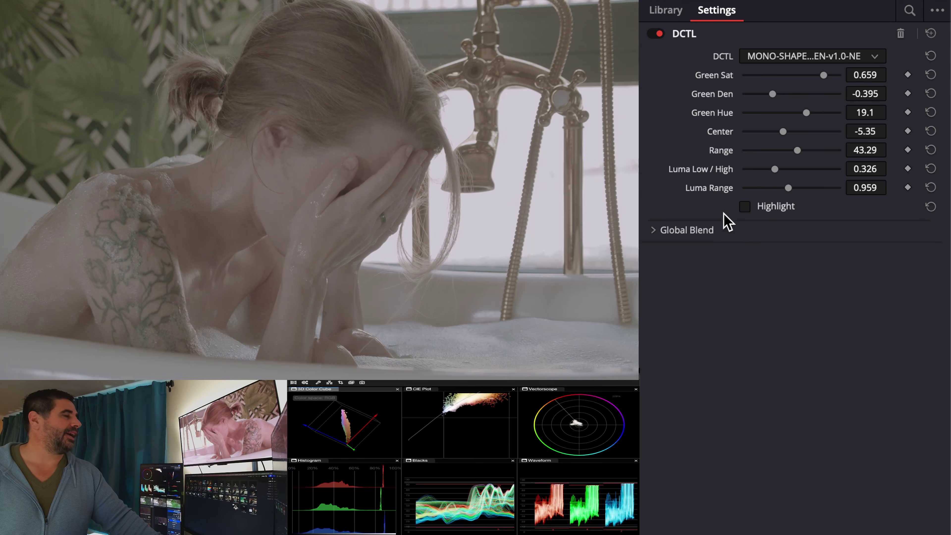
drag(807, 115, 773, 125)
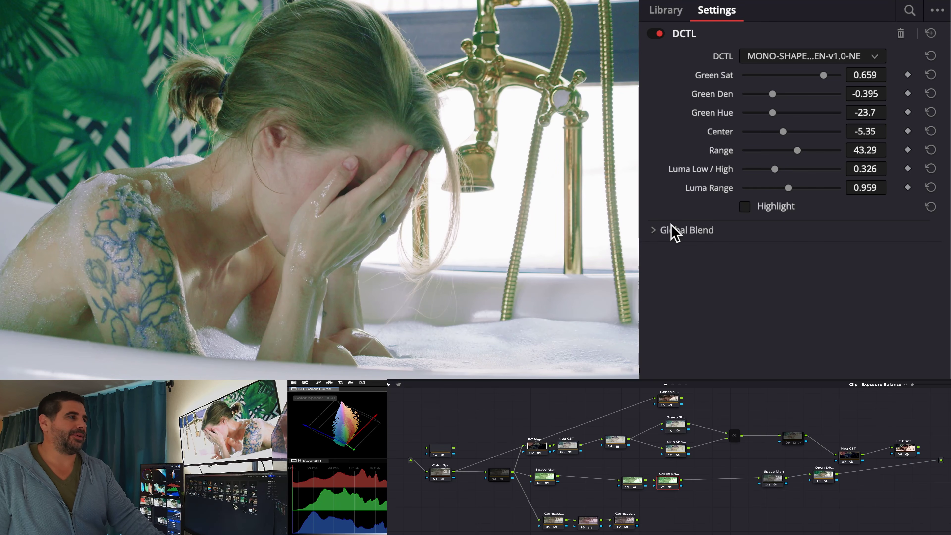
With Highlight enabled, set the pasted Green Shaper's Center to 2.09 and Range to 40.97, then toggle Highlight to compare the selection
click(745, 207)
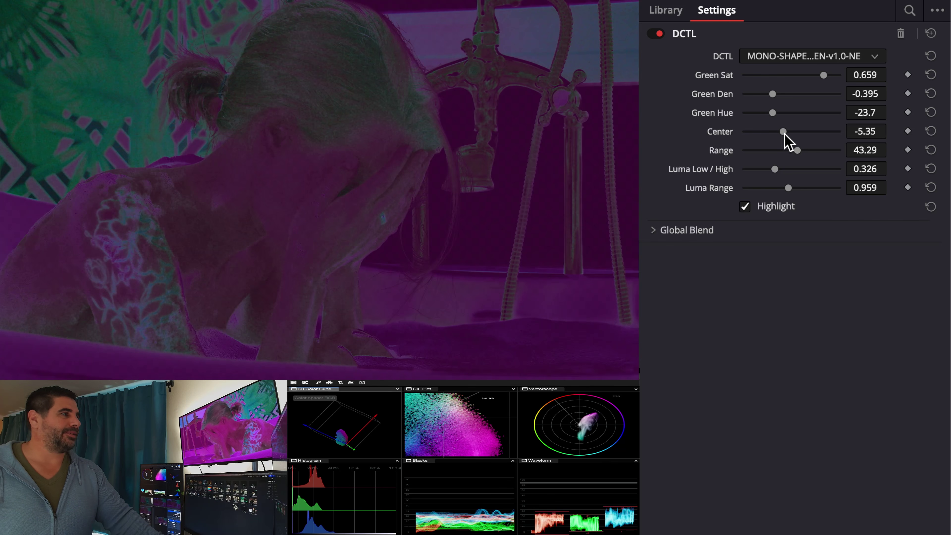
drag(782, 132, 792, 150)
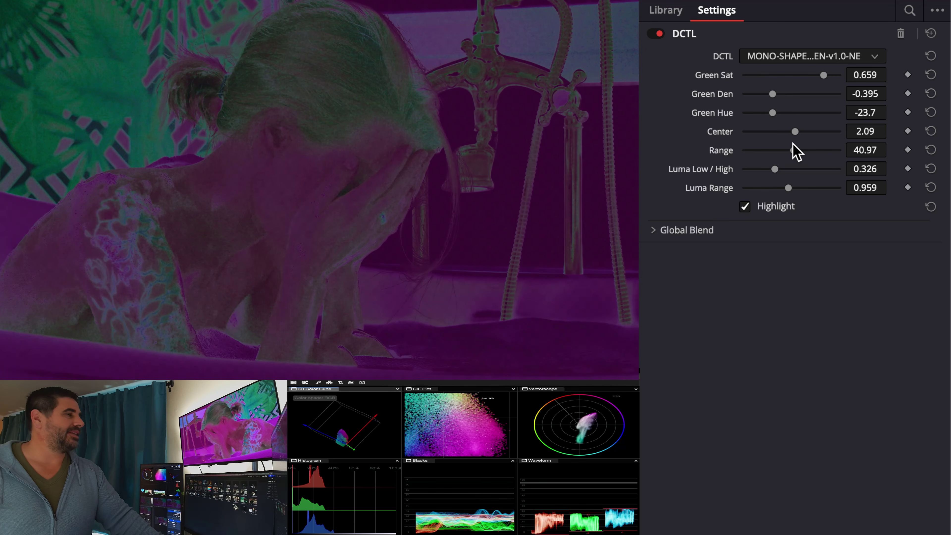
click(771, 206)
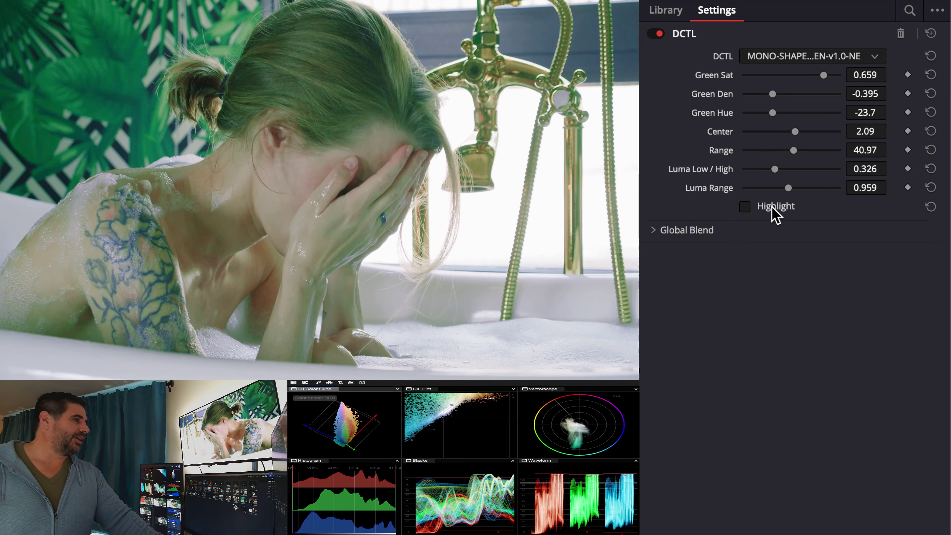
click(771, 208)
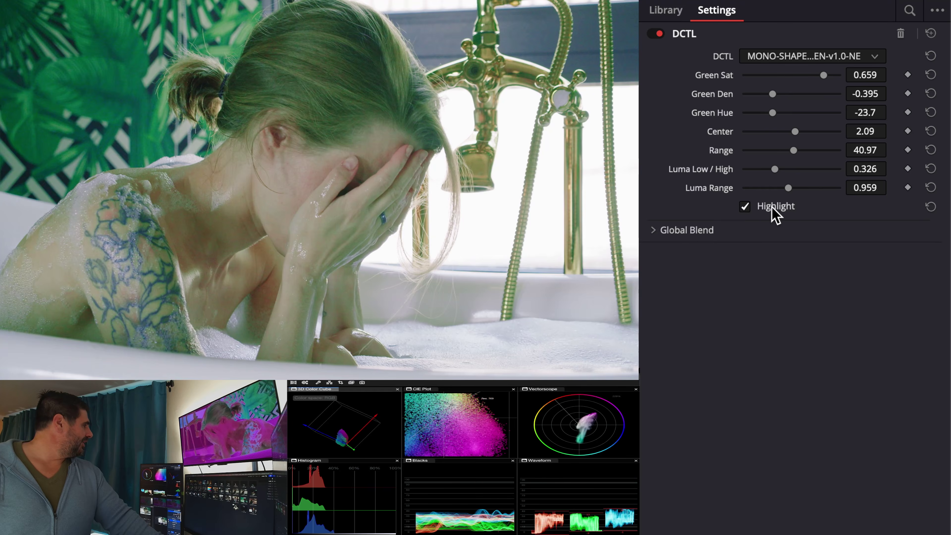
click(772, 209)
click(772, 208)
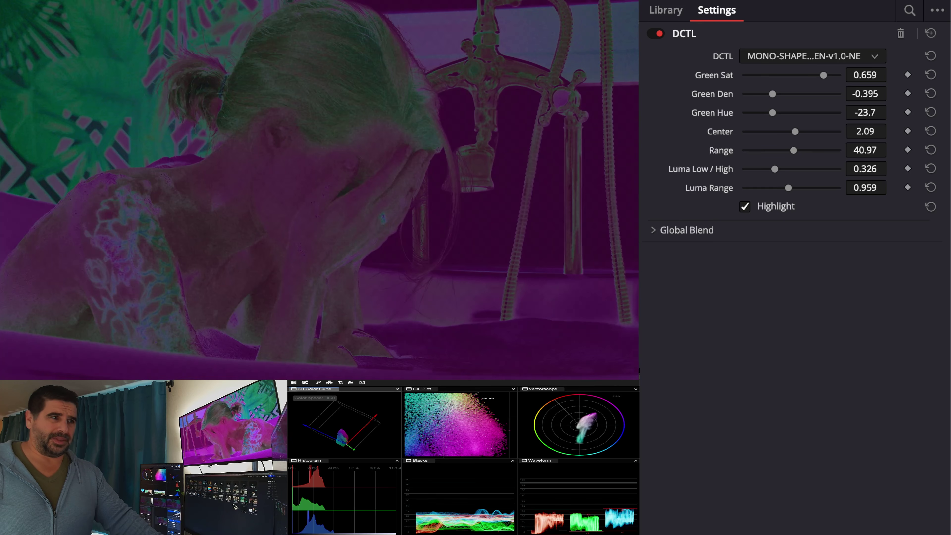
Try resetting Printer Light G to 25.00 on both Space Man nodes while the shaper's Highlight is on, then undo both resets
click(627, 483)
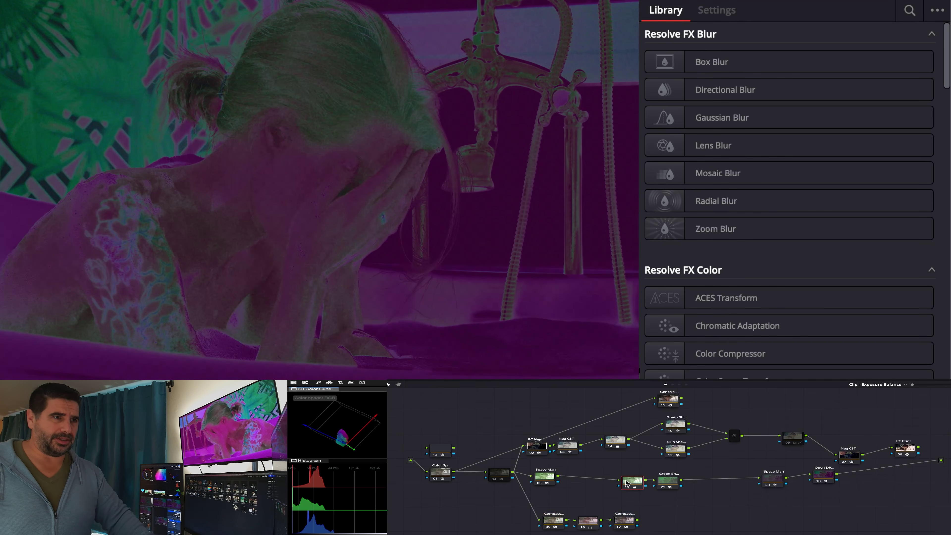
click(540, 478)
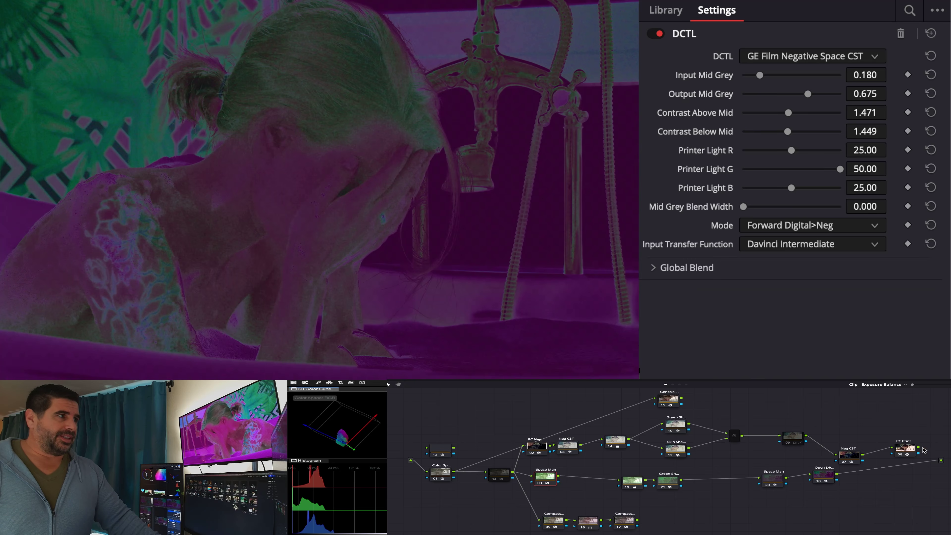
double_click(720, 170)
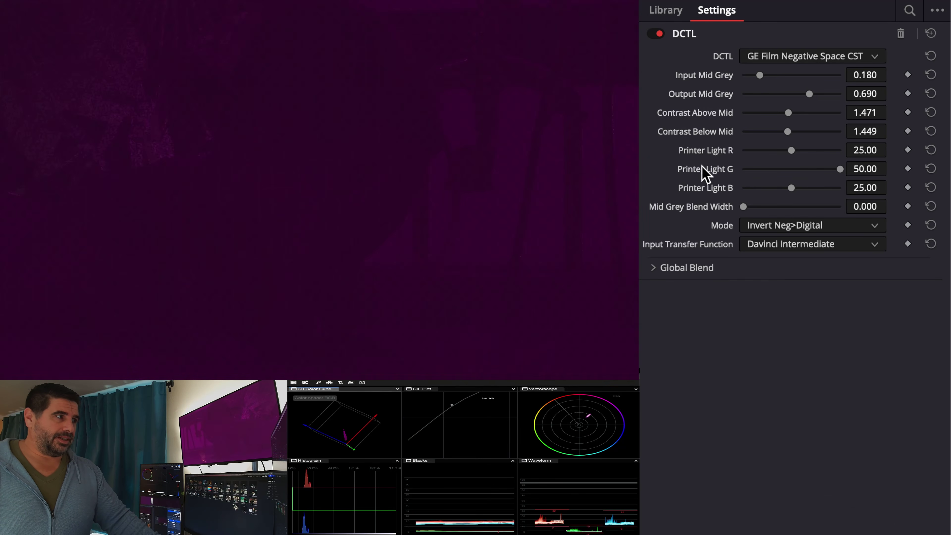
double_click(702, 175)
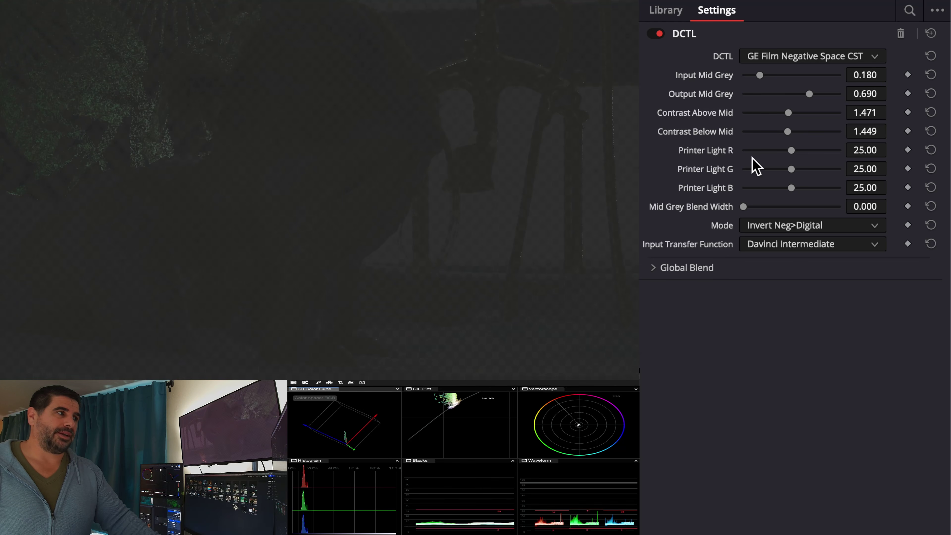
key(ctrl+z)
key(ctrl+z)
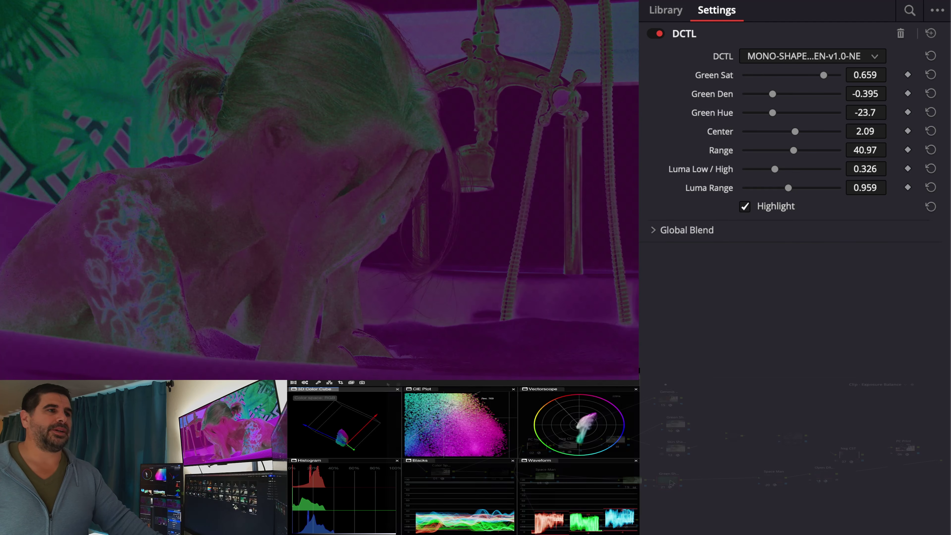
Turn off Highlight on the pasted Green Shaper and set Green Hue to 12.6, Green Den to 0.628 and Green Sat to 0.690
click(774, 209)
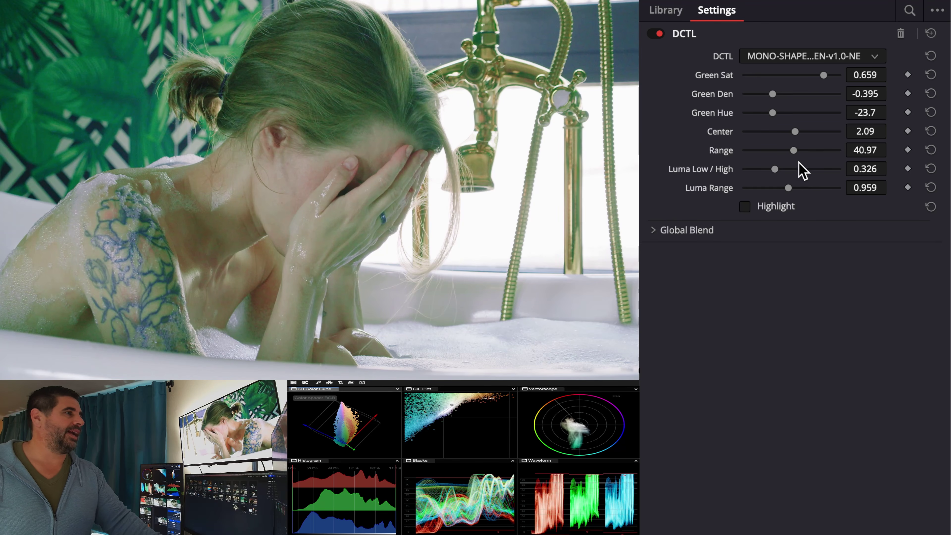
drag(776, 120, 801, 117)
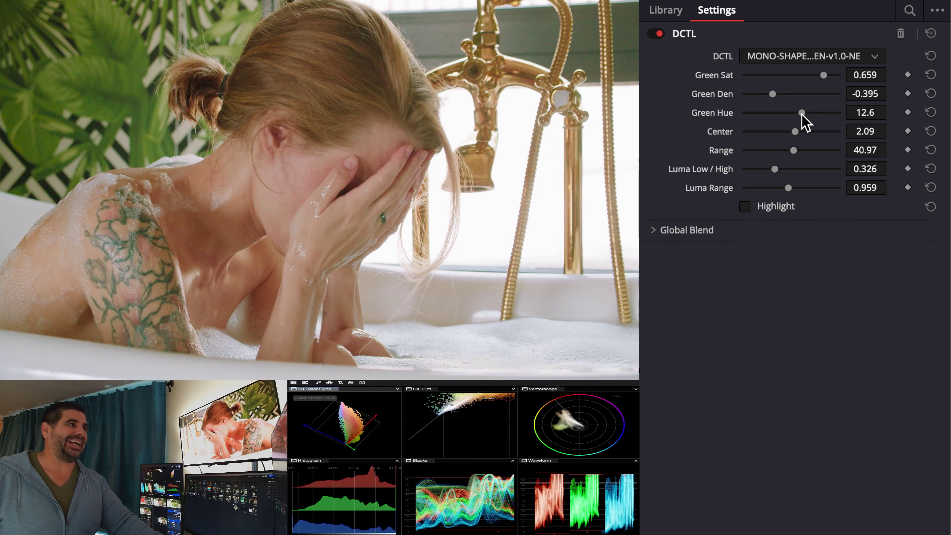
drag(774, 96, 825, 89)
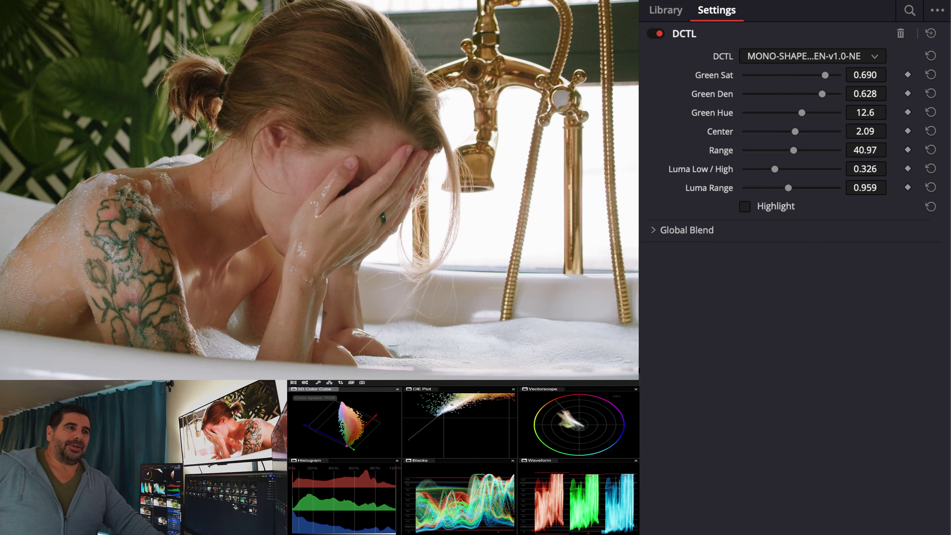
Route the pasted Green Shaper straight to the output to view the negative-space image, then restore the Open DRT connection
drag(837, 474, 941, 461)
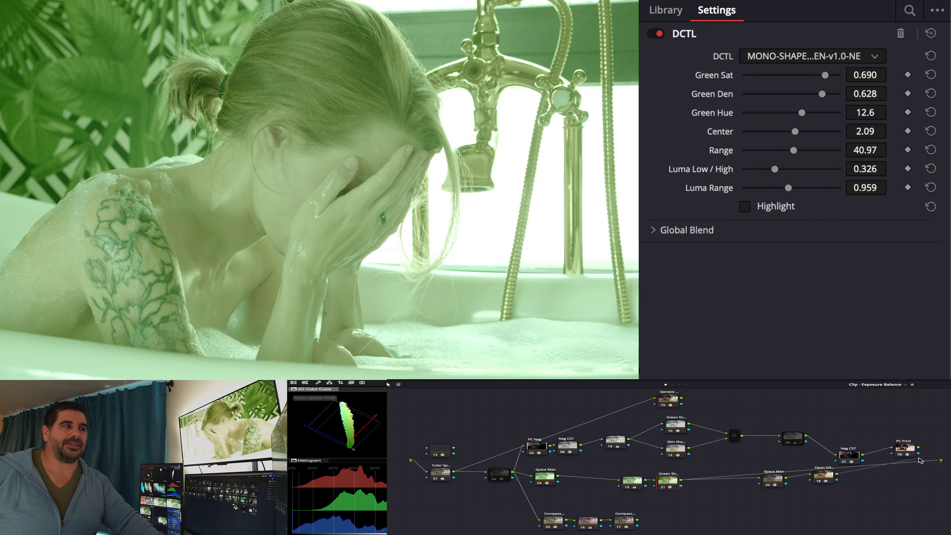
drag(941, 463, 664, 484)
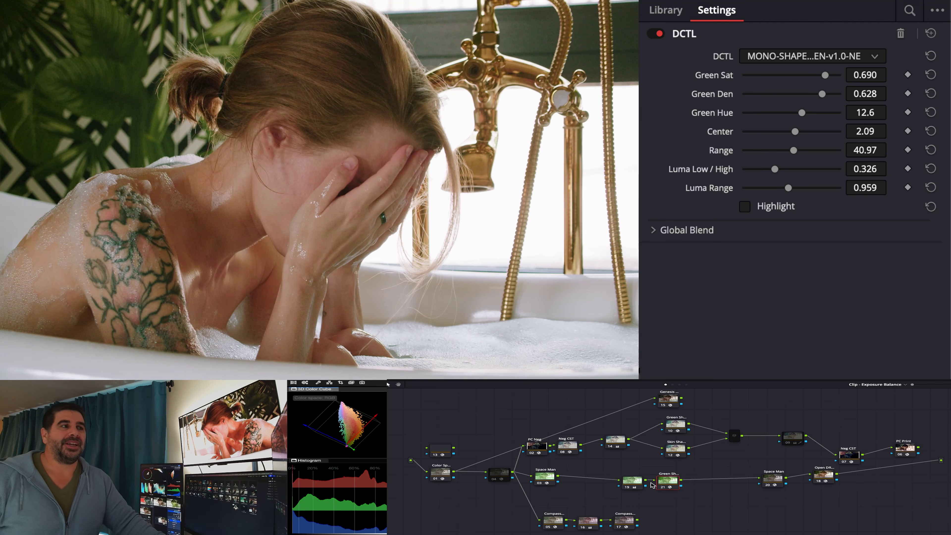
Review the available Input Transfer Function options on the Space Man node set to Forward Digital>Neg
click(546, 478)
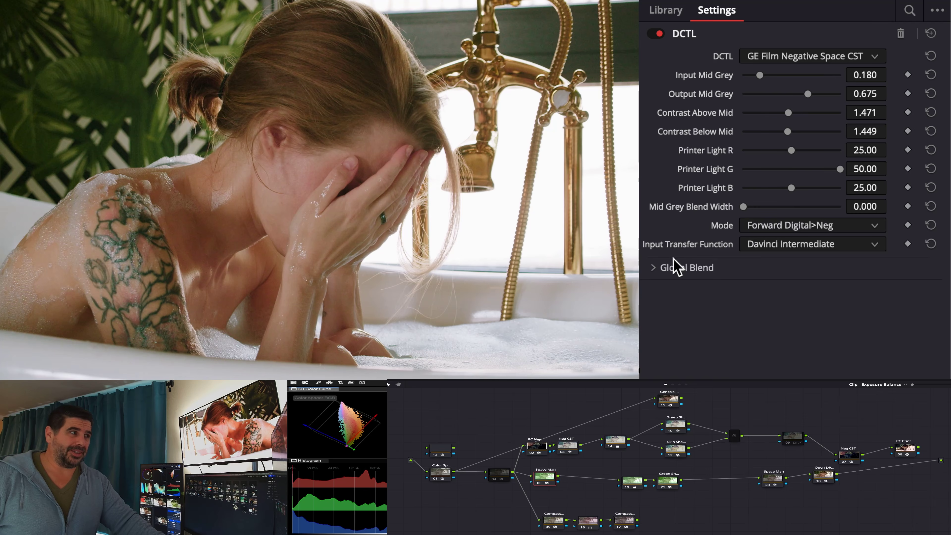
click(769, 245)
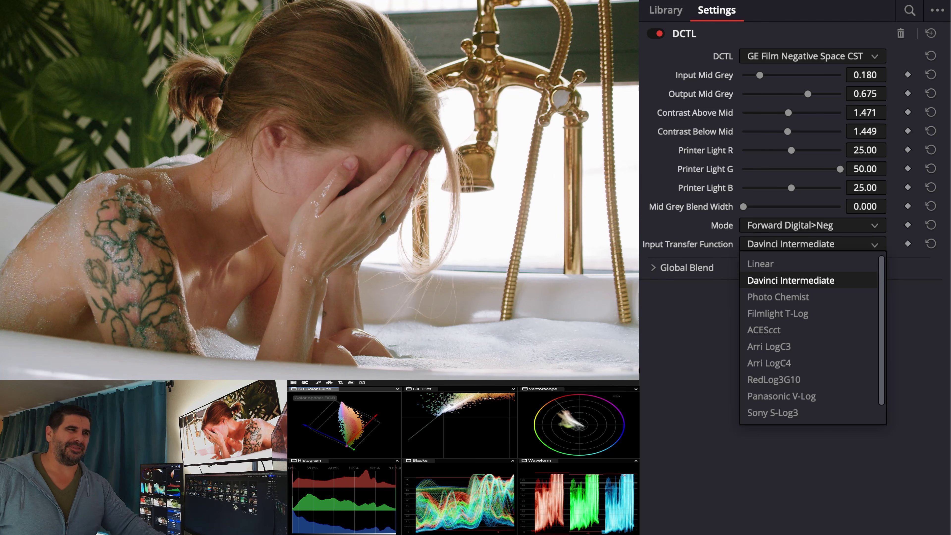
key(Escape)
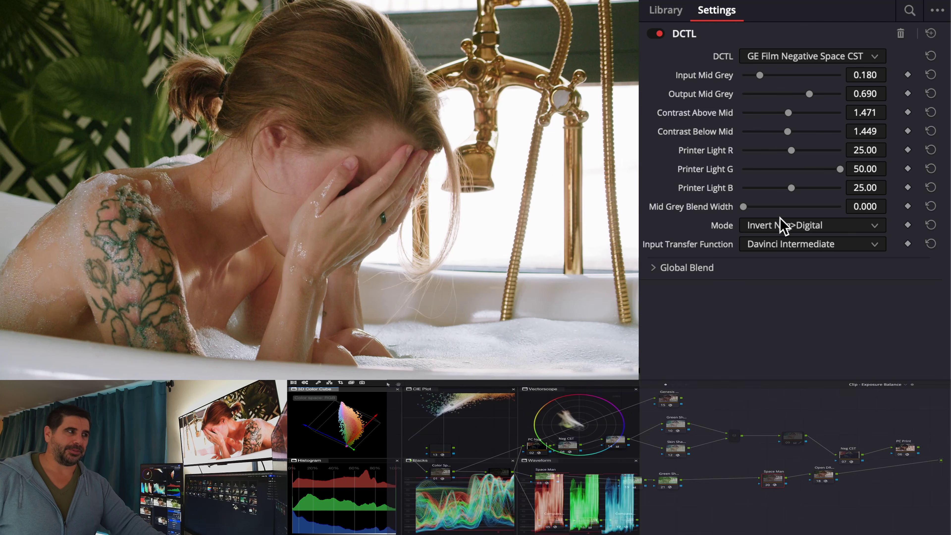
Try Arri LogC4 as the Input Transfer Function on the inverse Space Man node, then restore Davinci Intermediate
click(789, 243)
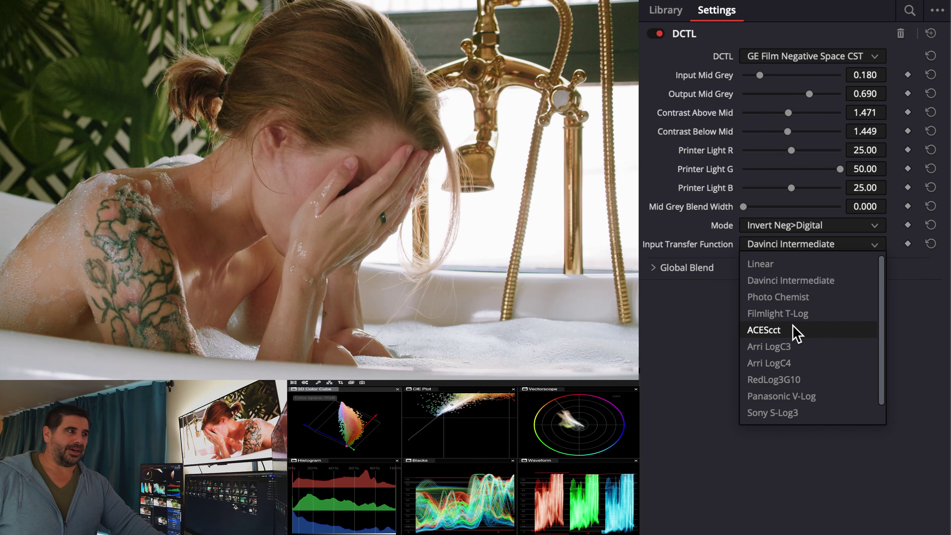
click(793, 365)
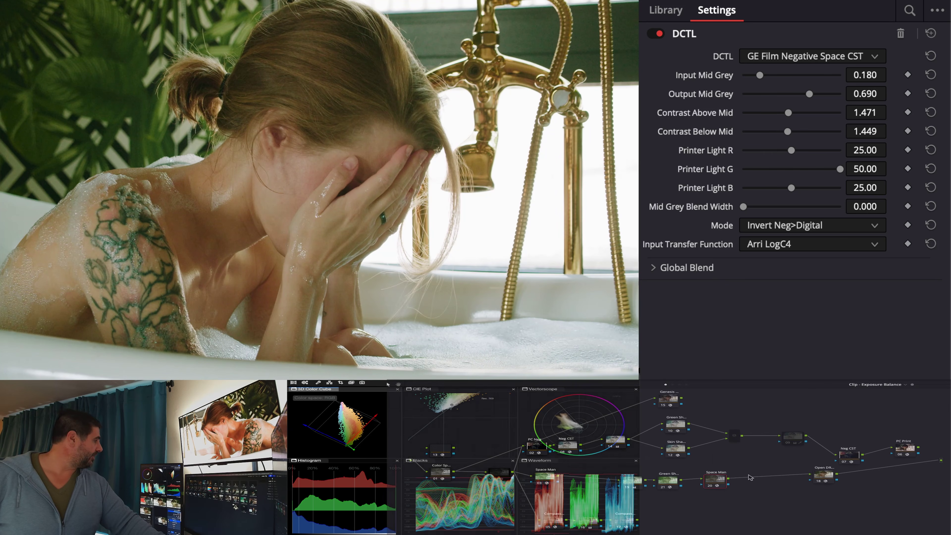
click(787, 248)
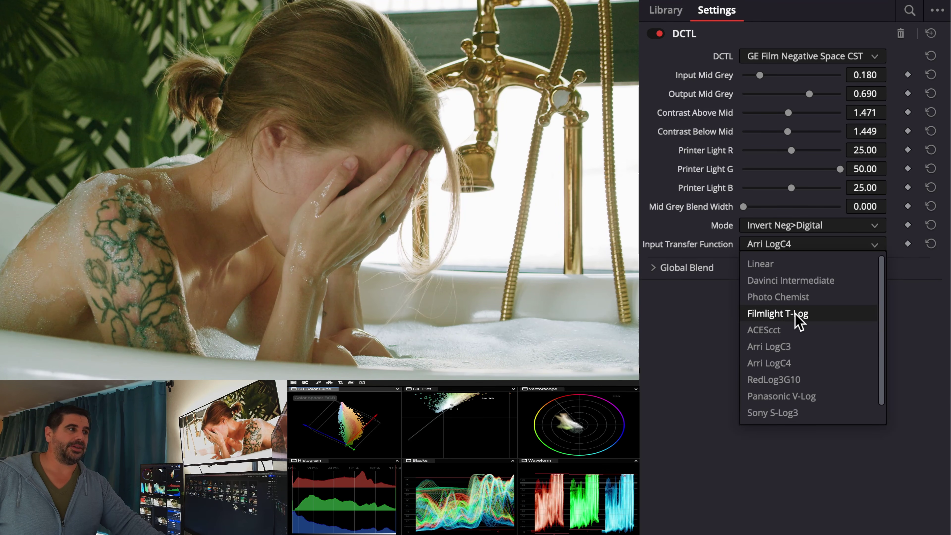
click(781, 281)
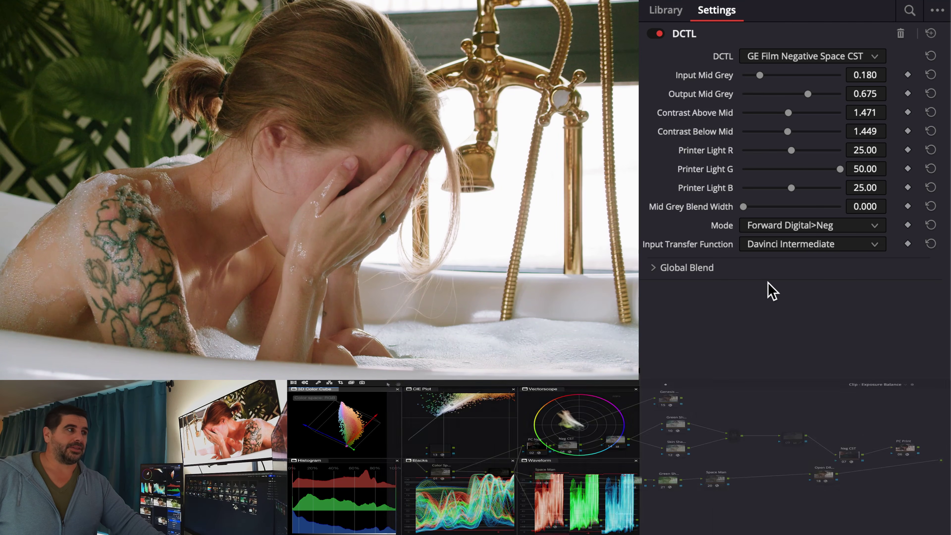
Set the forward Space Man node's Input Transfer Function to ACEScct and open the inverse node's Input Transfer Function options
click(793, 244)
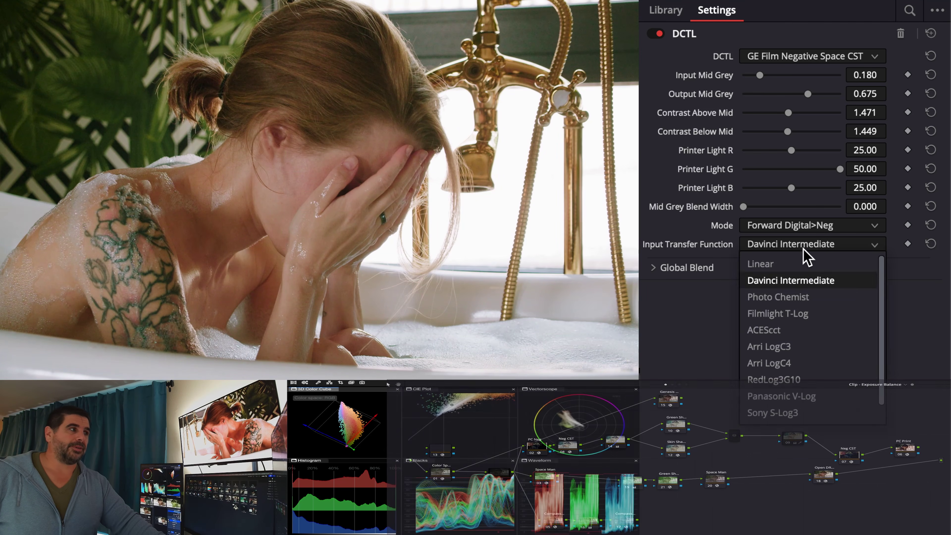
click(789, 330)
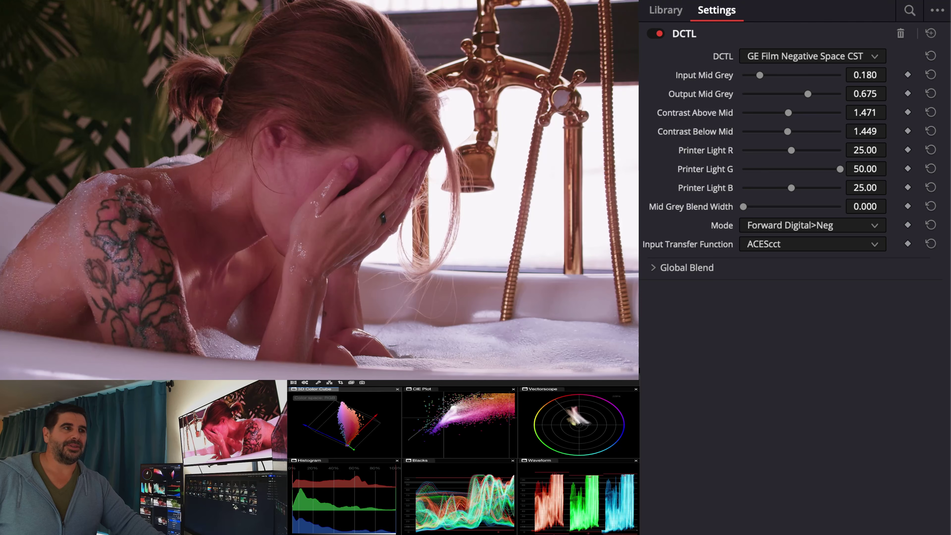
click(842, 250)
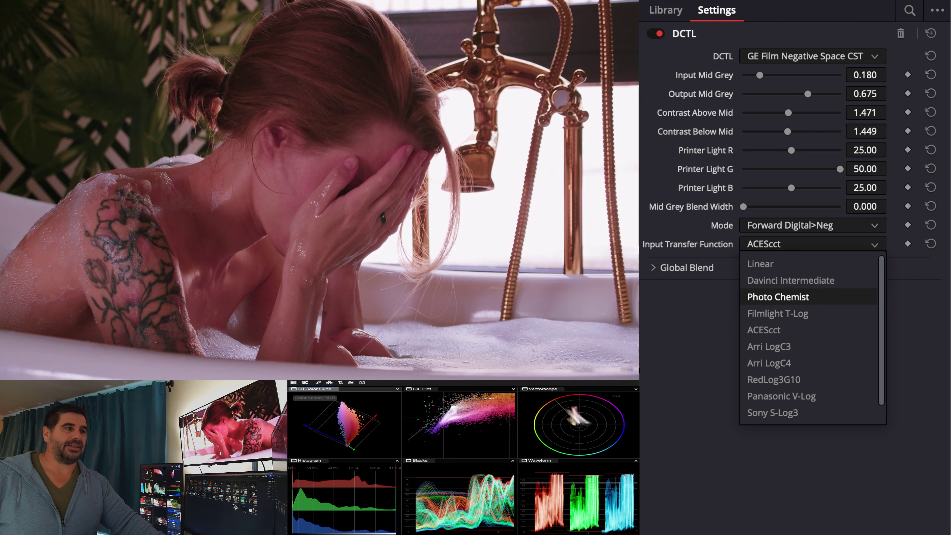
key(Escape)
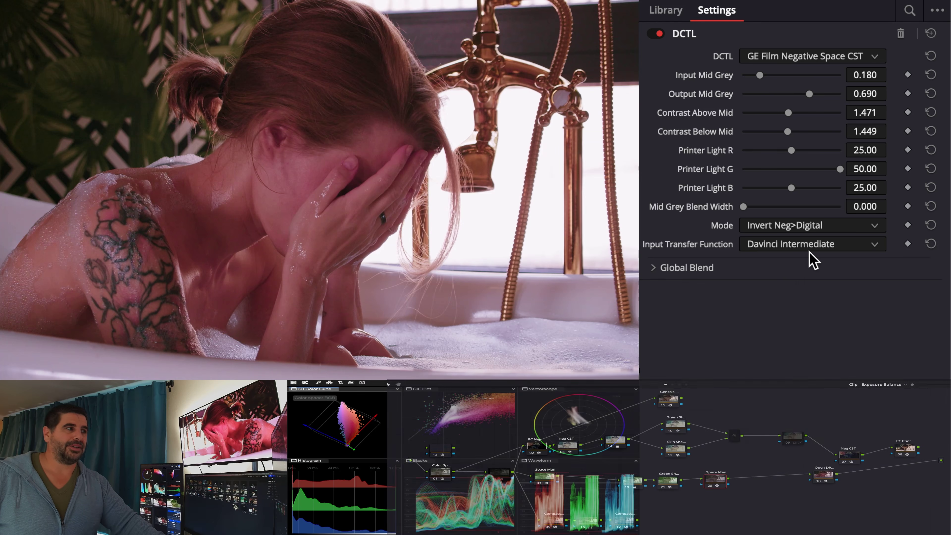
click(808, 247)
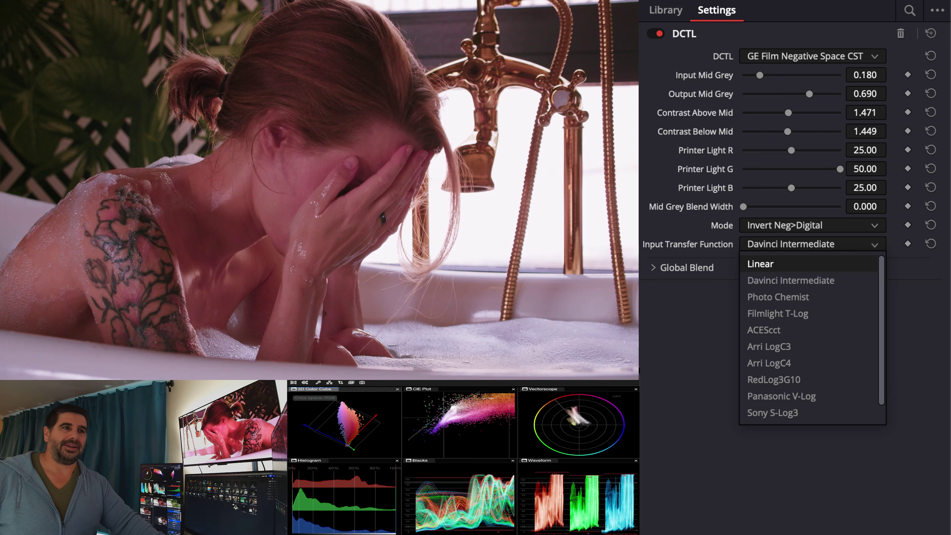